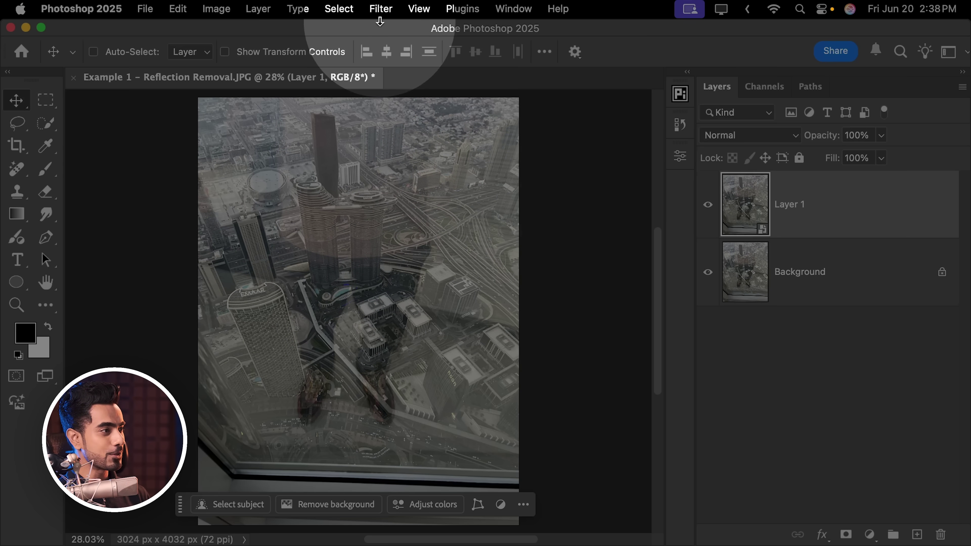
# Open Layer 1 in the Camera Raw Filter and apply the Reflections distraction removal to the skyline photo
pyautogui.click(381, 9)
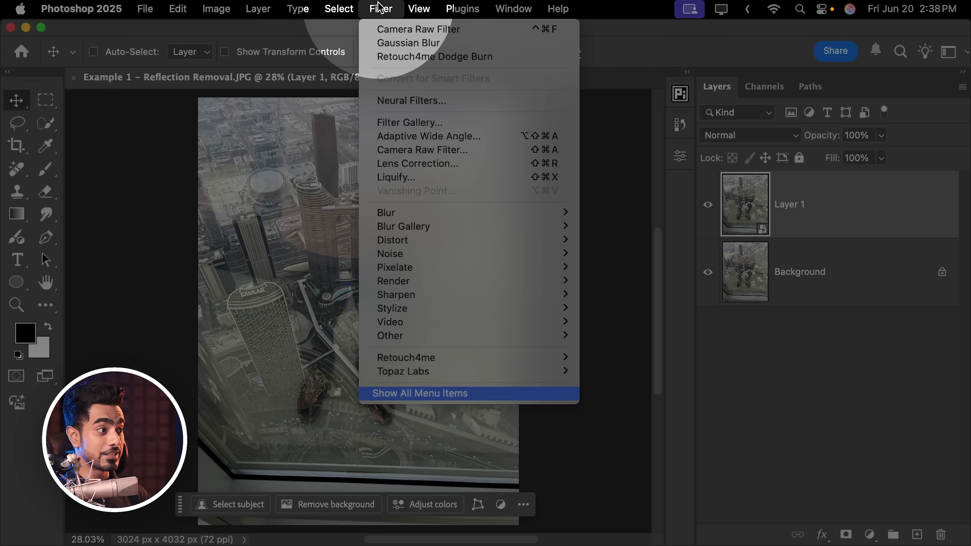
pyautogui.click(410, 150)
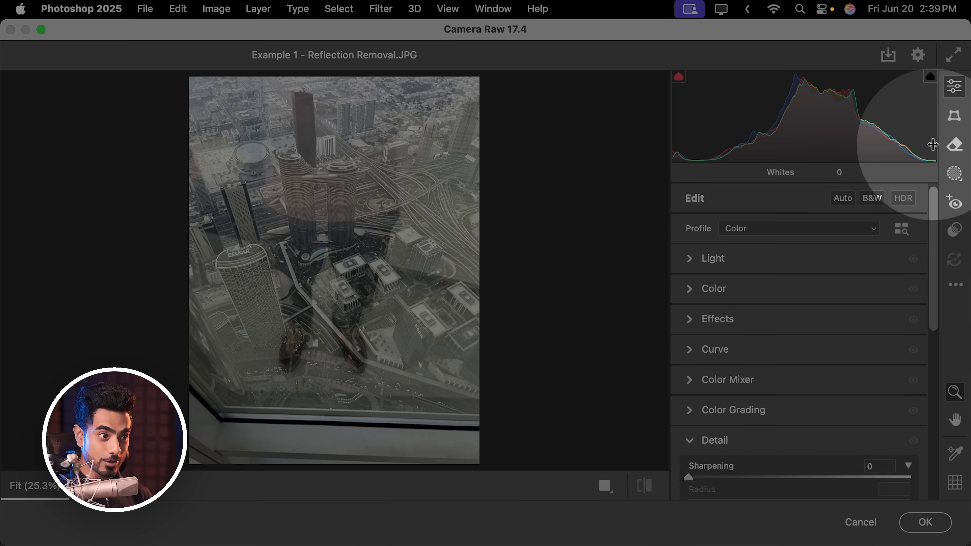
pyautogui.click(954, 144)
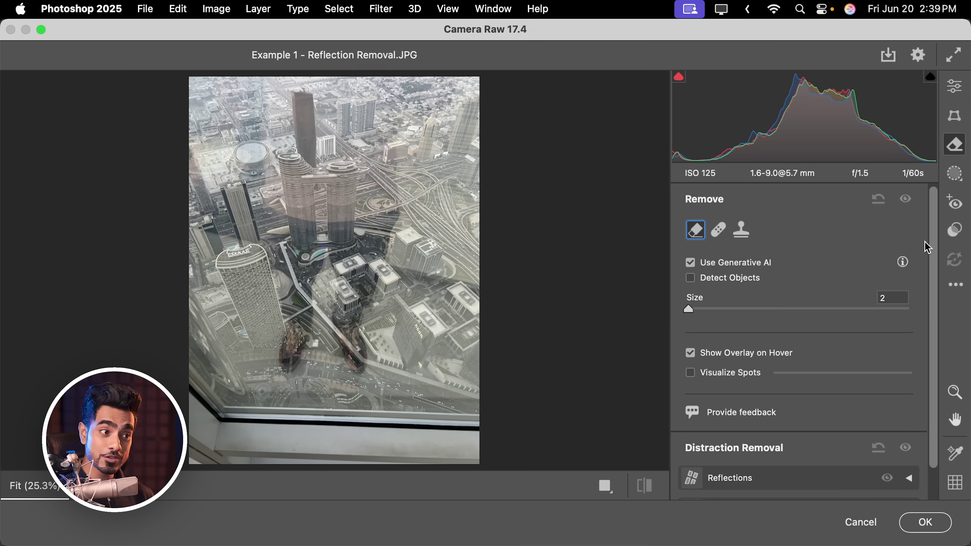
pyautogui.scroll(-2, 930, 268)
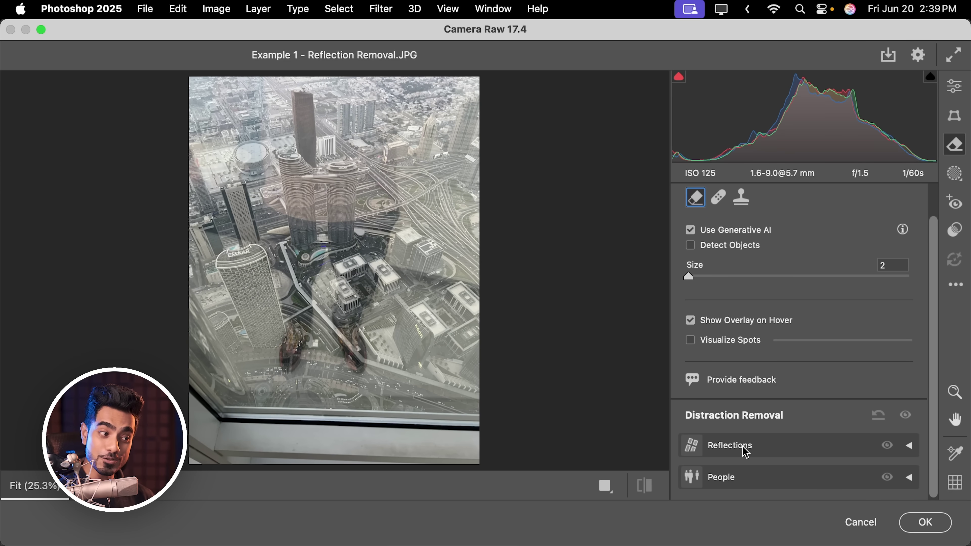
pyautogui.click(743, 446)
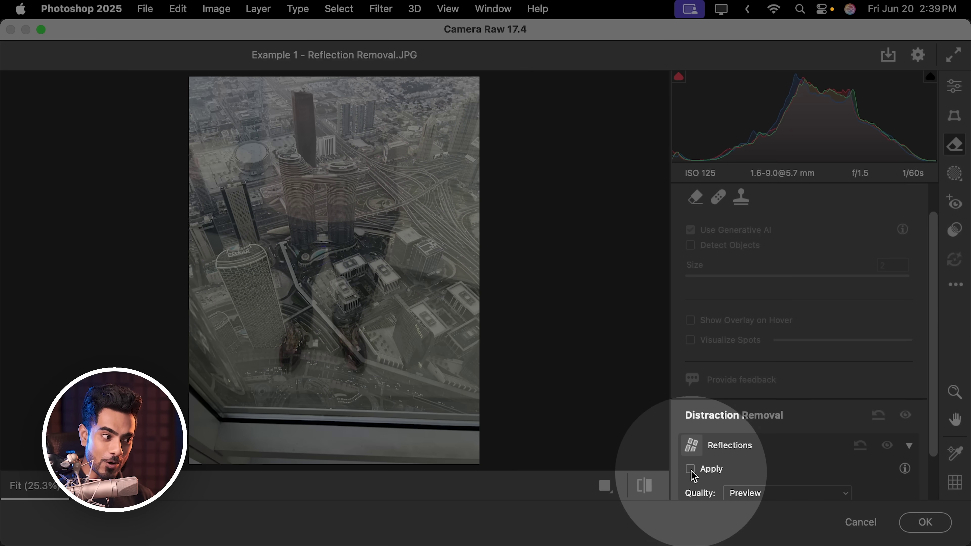
pyautogui.click(690, 469)
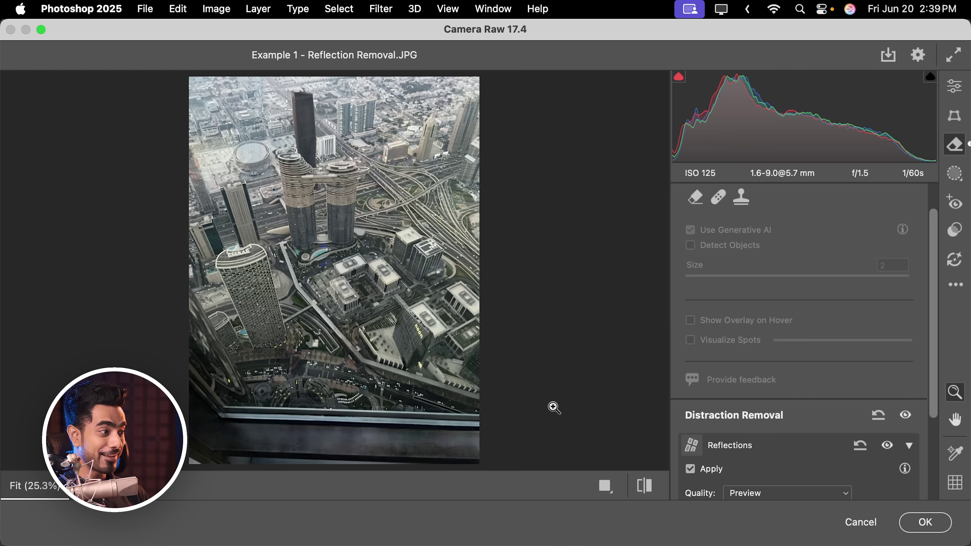
# Set the reflection removal quality to Best, with the amount kept at 100
pyautogui.click(355, 196)
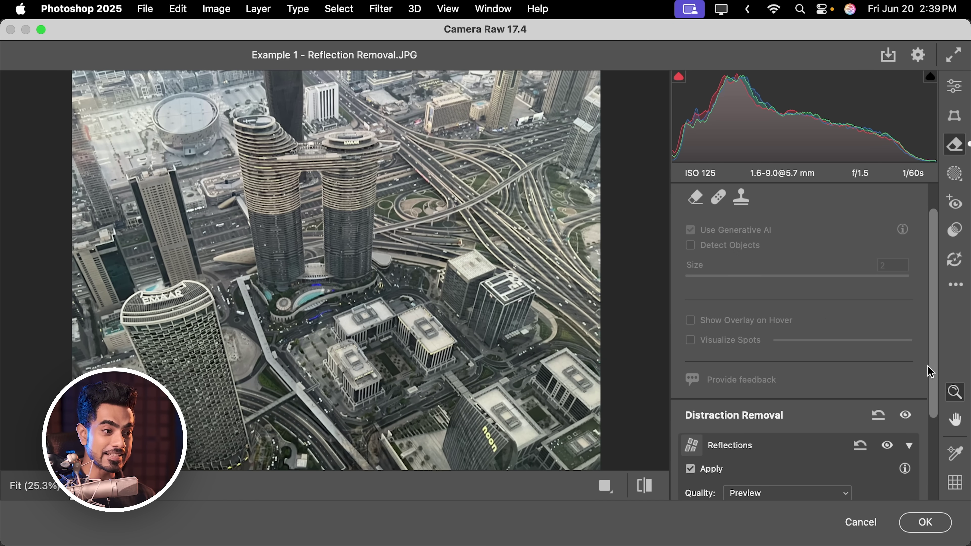
pyautogui.moveTo(930, 371); pyautogui.dragTo(932, 486)
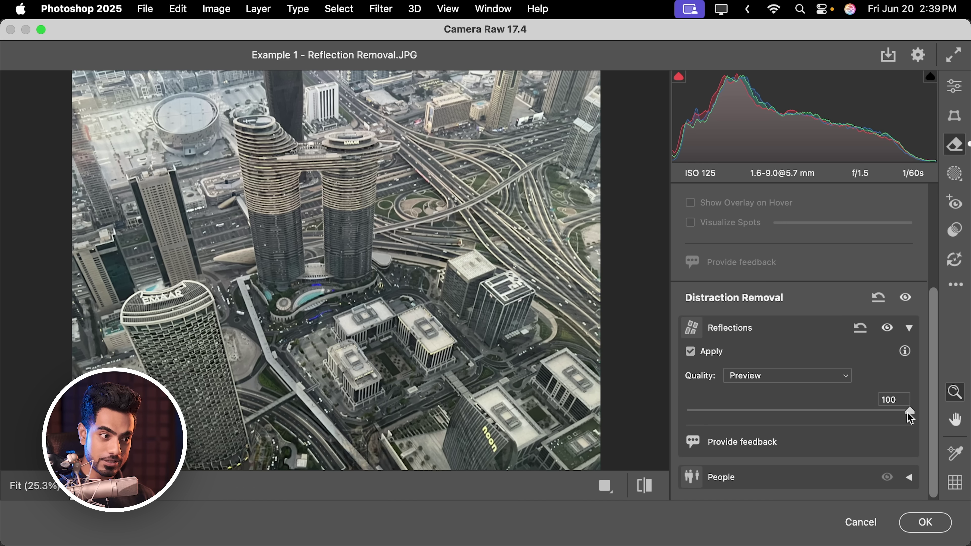
pyautogui.moveTo(908, 413)
pyautogui.mouseDown()
pyautogui.moveTo(807, 411)
pyautogui.moveTo(912, 411)
pyautogui.mouseUp()
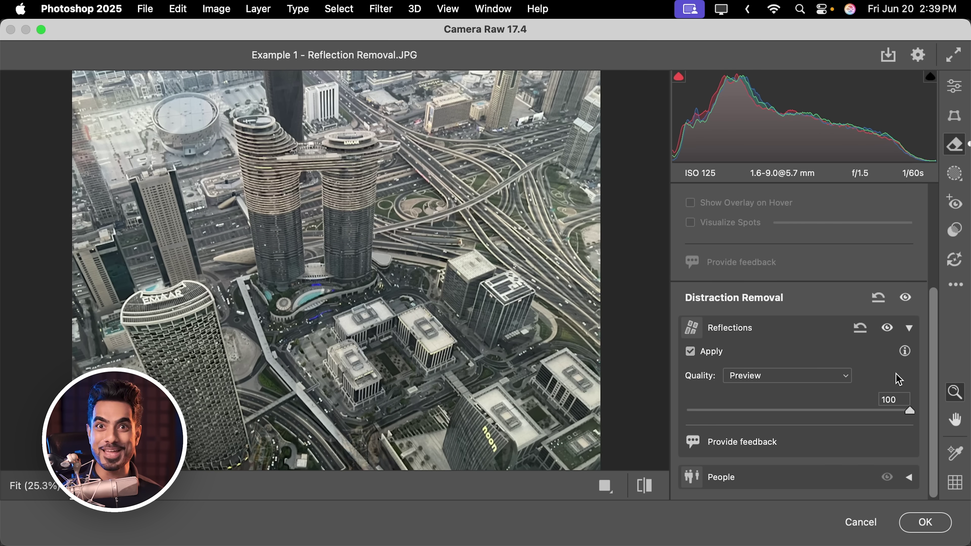
pyautogui.click(341, 158)
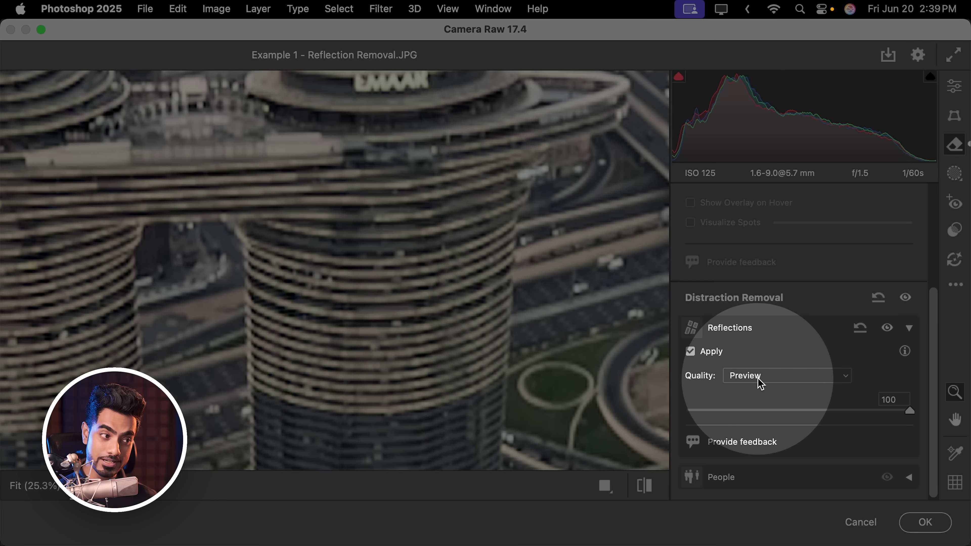
pyautogui.click(758, 379)
pyautogui.click(747, 405)
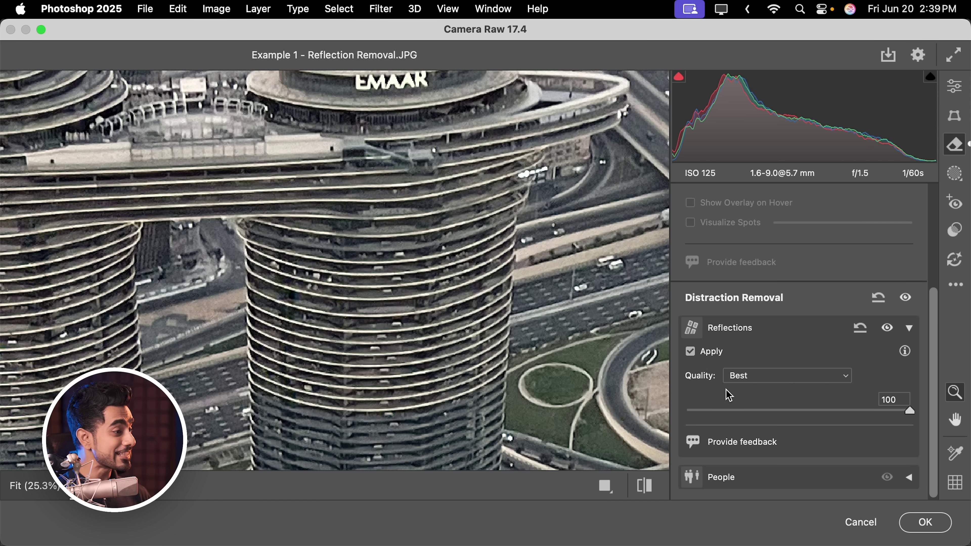
pyautogui.moveTo(585, 328); pyautogui.dragTo(555, 341)
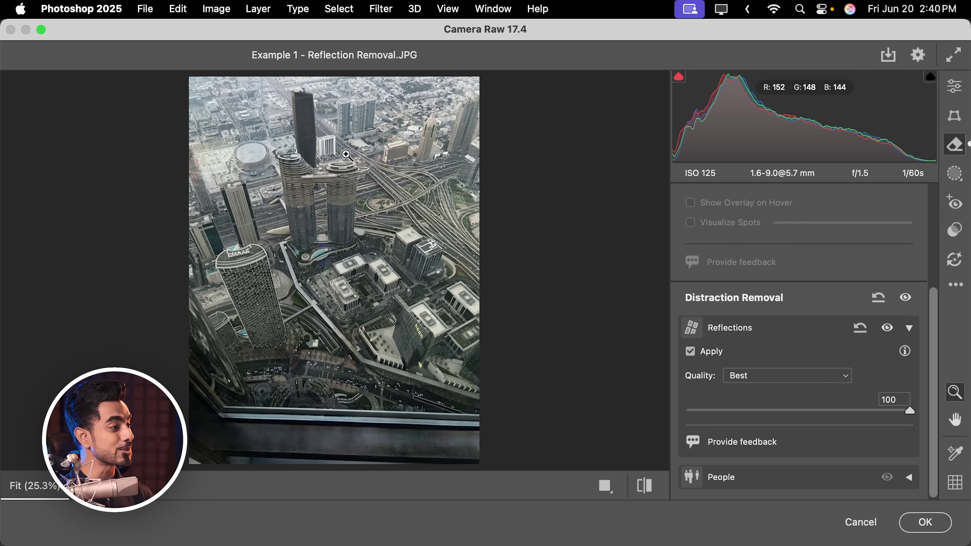
# Lower the reflection removal amount to -26 and on to its minimum to bring out the reflection in the skyline photo
pyautogui.click(346, 155)
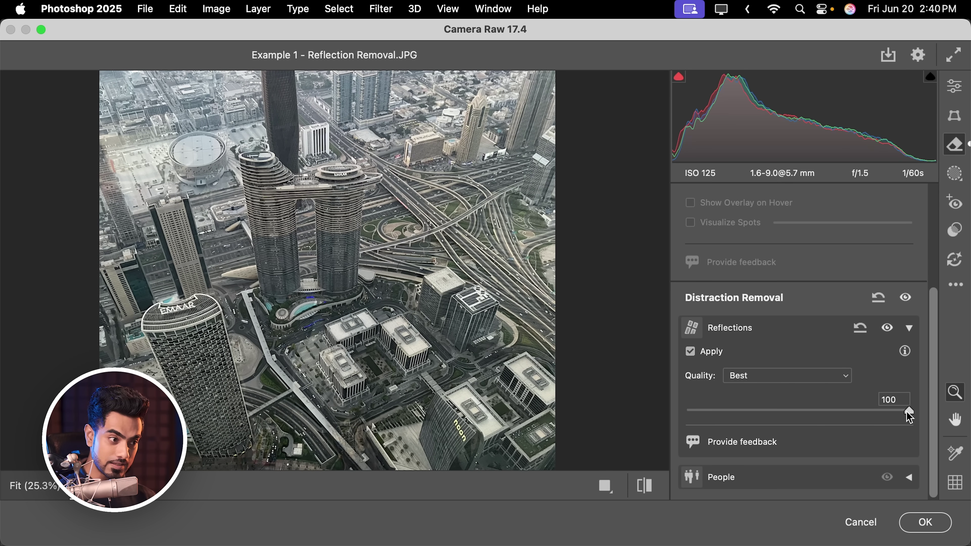
pyautogui.moveTo(909, 412); pyautogui.dragTo(763, 406)
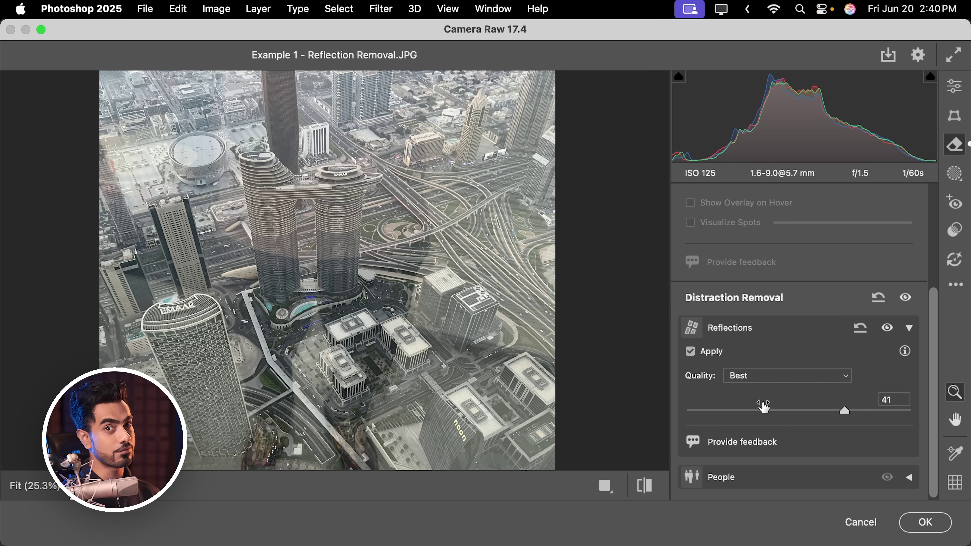
pyautogui.click(768, 410)
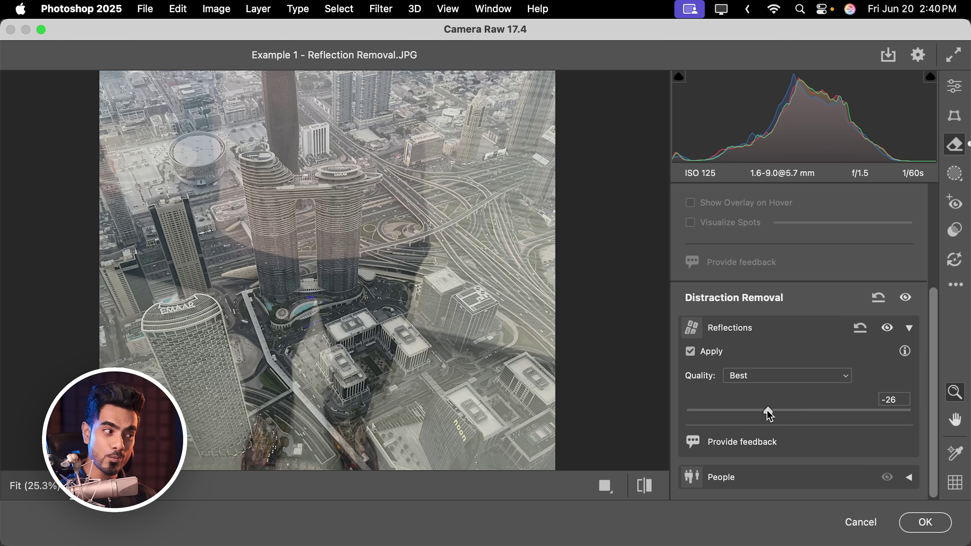
pyautogui.moveTo(768, 413); pyautogui.dragTo(686, 412)
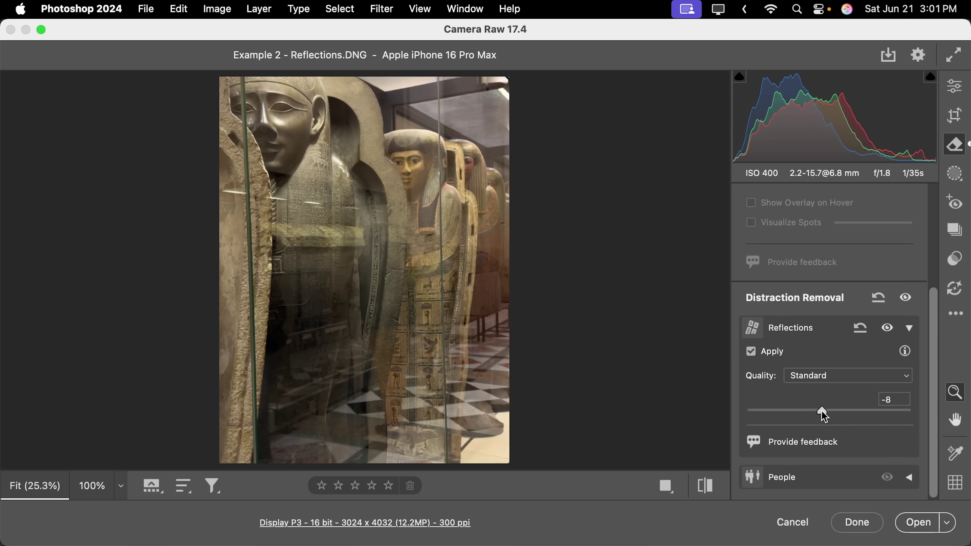
# Raise the reflection removal amount to its maximum on the photo of the Egyptian coffins behind glass
pyautogui.moveTo(823, 413); pyautogui.dragTo(910, 408)
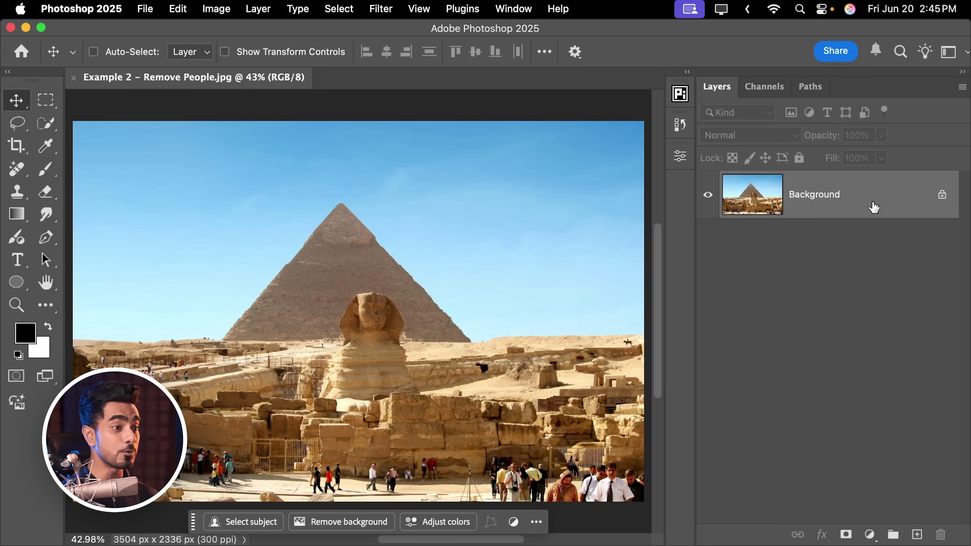
# Duplicate the Background layer of the pyramid photo and convert the copy for smart filters
pyautogui.press('super+j')
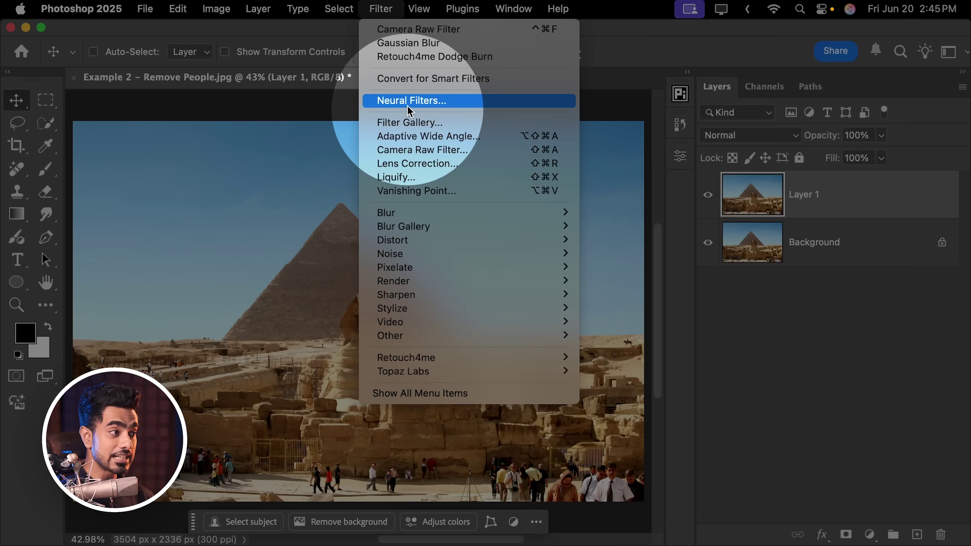
pyautogui.click(418, 79)
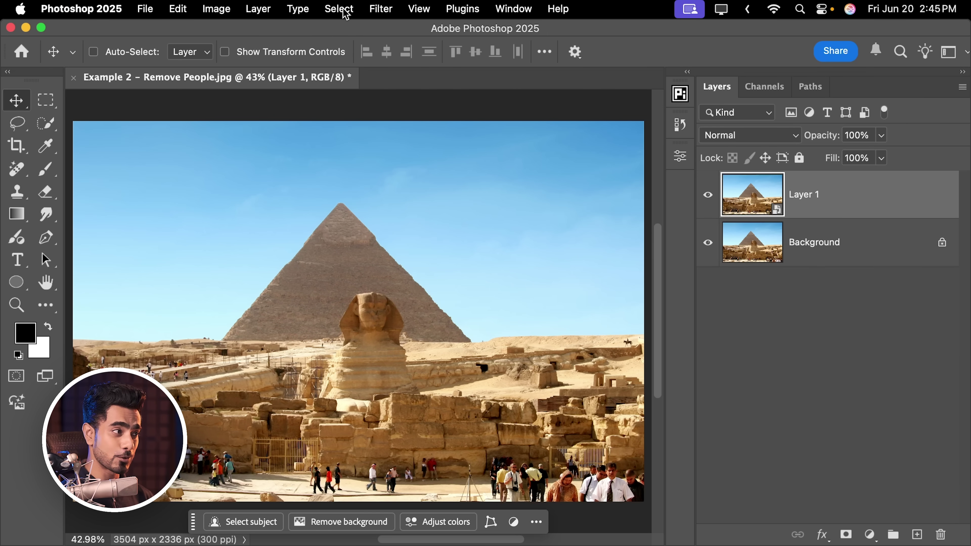
# Open the layer copy in the Camera Raw Filter and remove all detected people with the People distraction removal
pyautogui.click(380, 8)
pyautogui.click(416, 150)
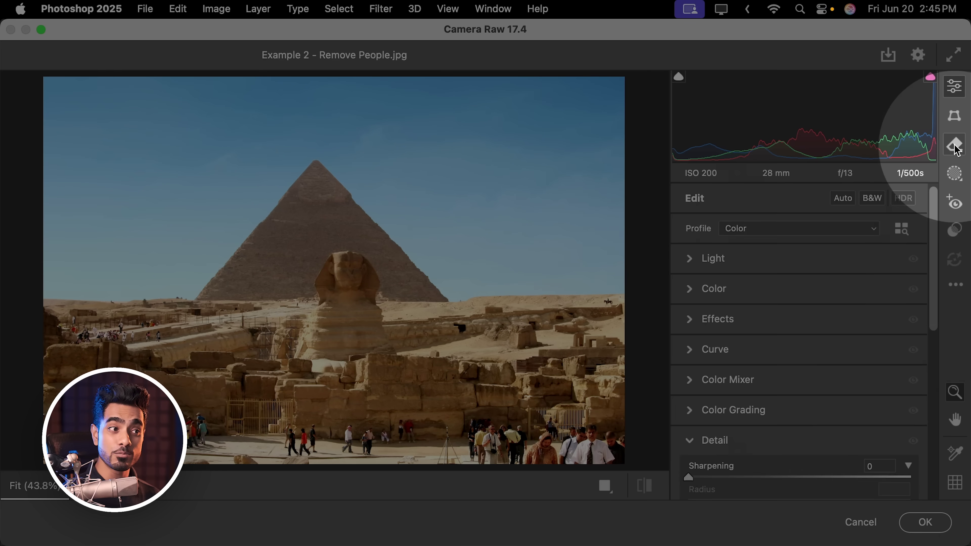
pyautogui.click(952, 151)
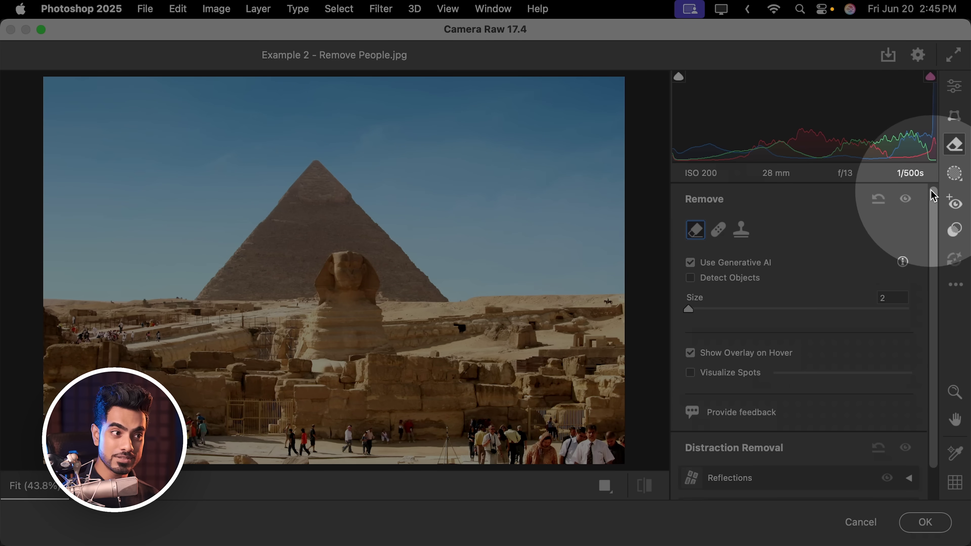
pyautogui.scroll(-2, 930, 282)
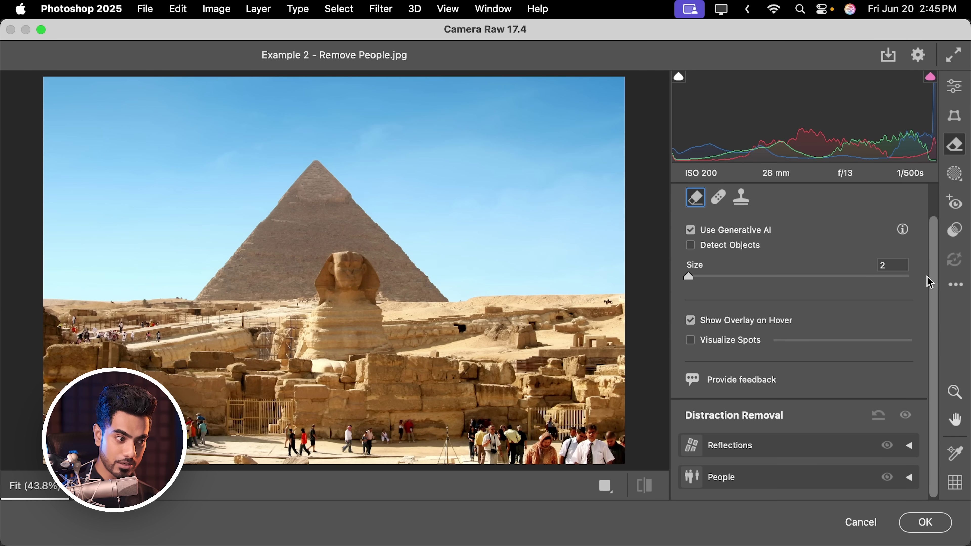
pyautogui.click(743, 483)
pyautogui.scroll(-5, 934, 390)
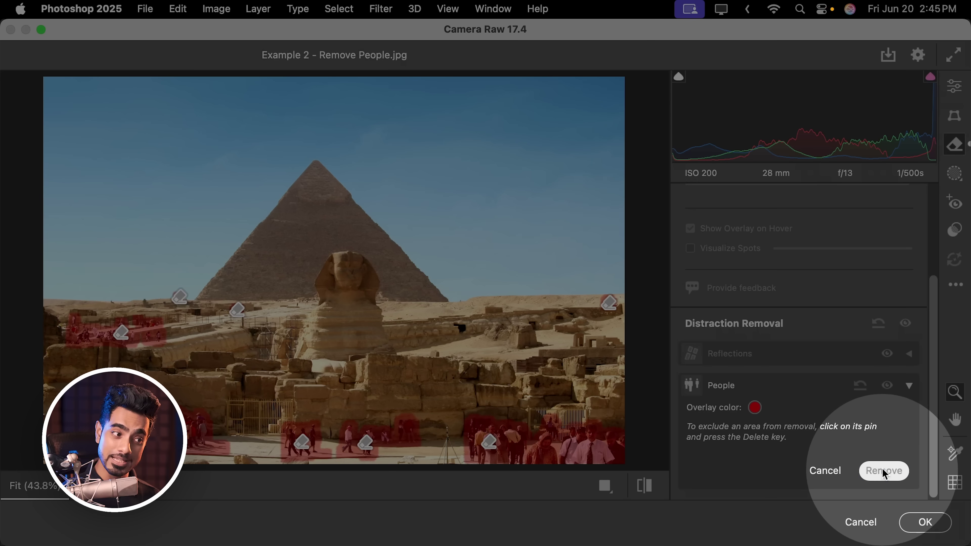
pyautogui.click(882, 476)
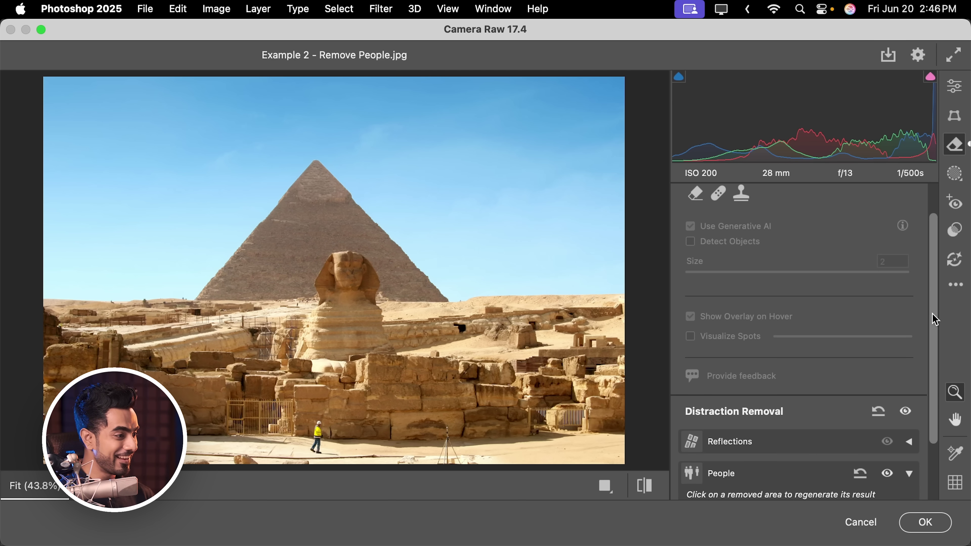
# Switch the removed area in the pyramid photo's lower-right corner to variation 3 of 3
pyautogui.click(489, 444)
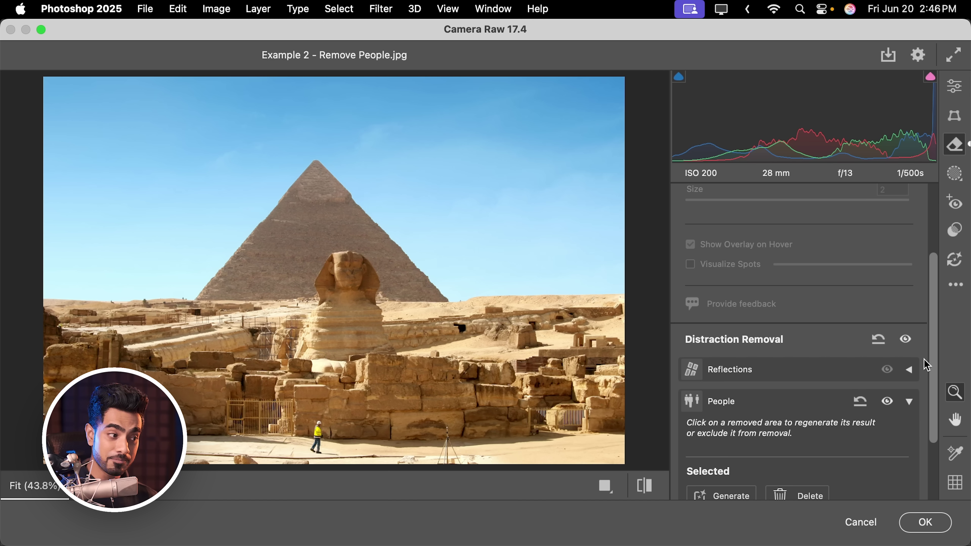
pyautogui.moveTo(936, 382); pyautogui.dragTo(933, 447)
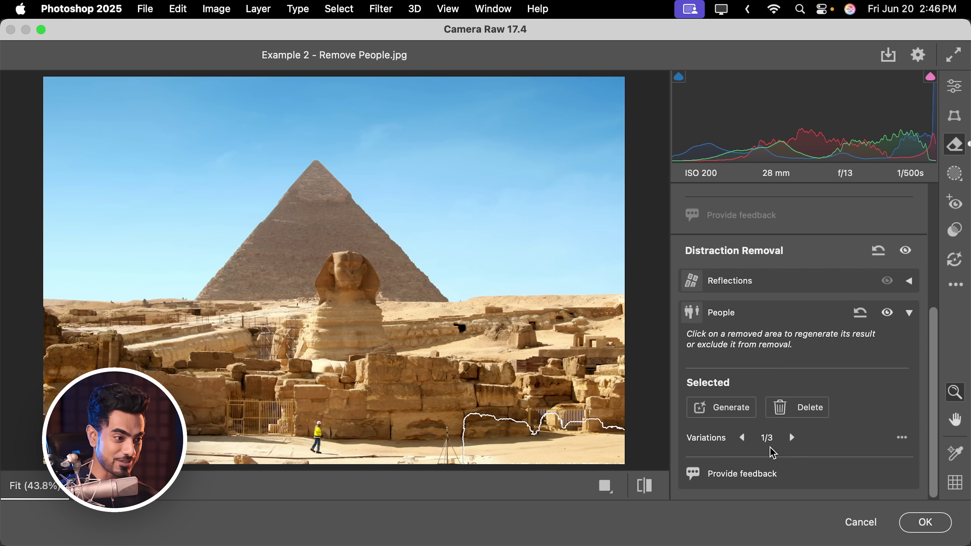
pyautogui.click(793, 438)
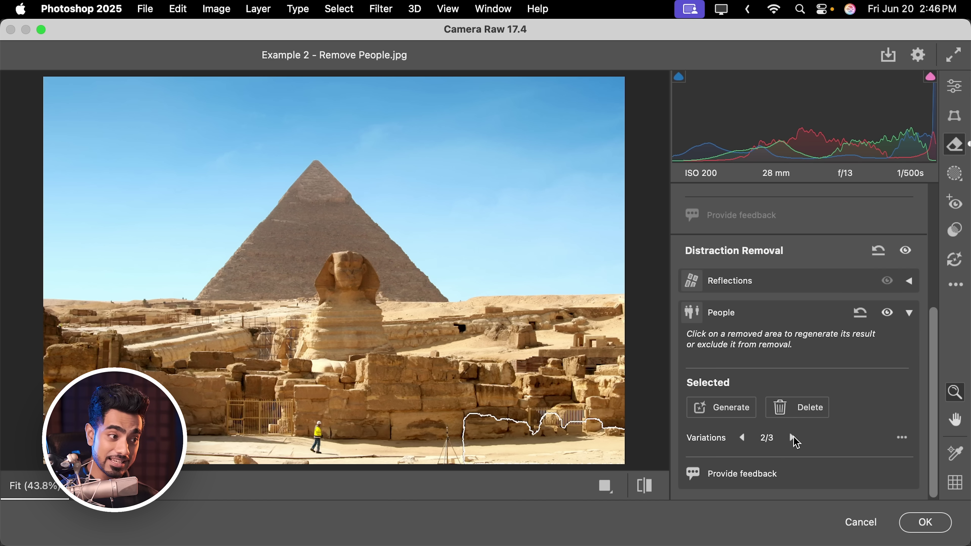
pyautogui.click(793, 439)
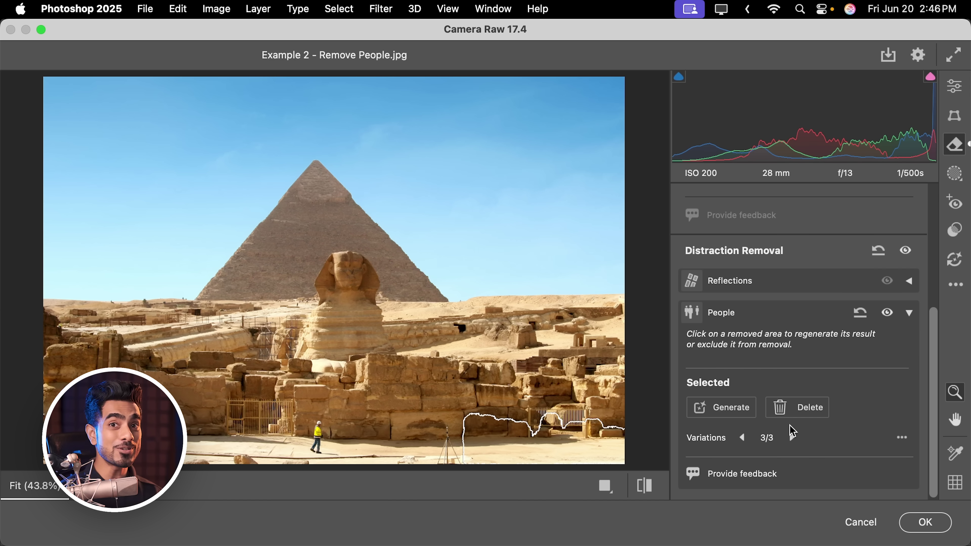
# Generate new variations for the removed area in the pyramid photo's lower-left corner
pyautogui.click(155, 424)
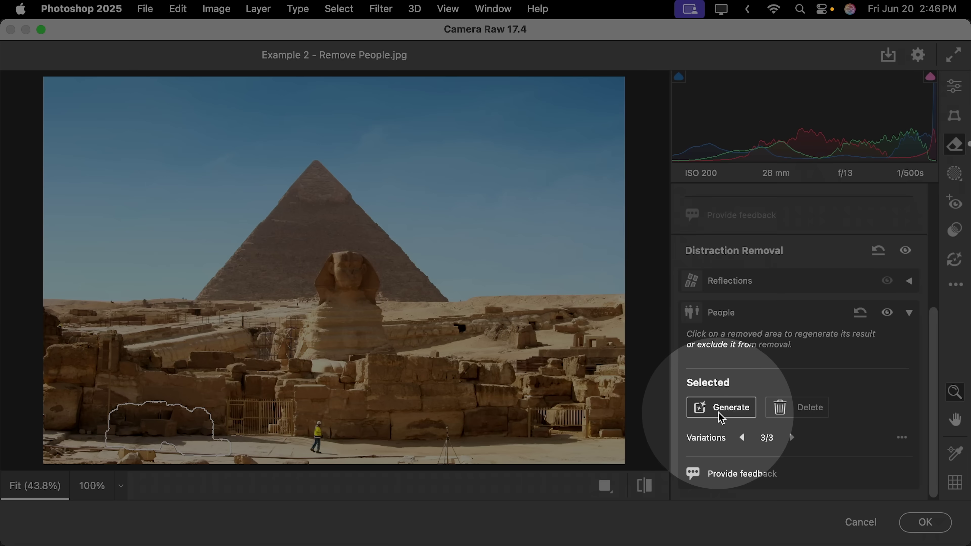
pyautogui.click(718, 410)
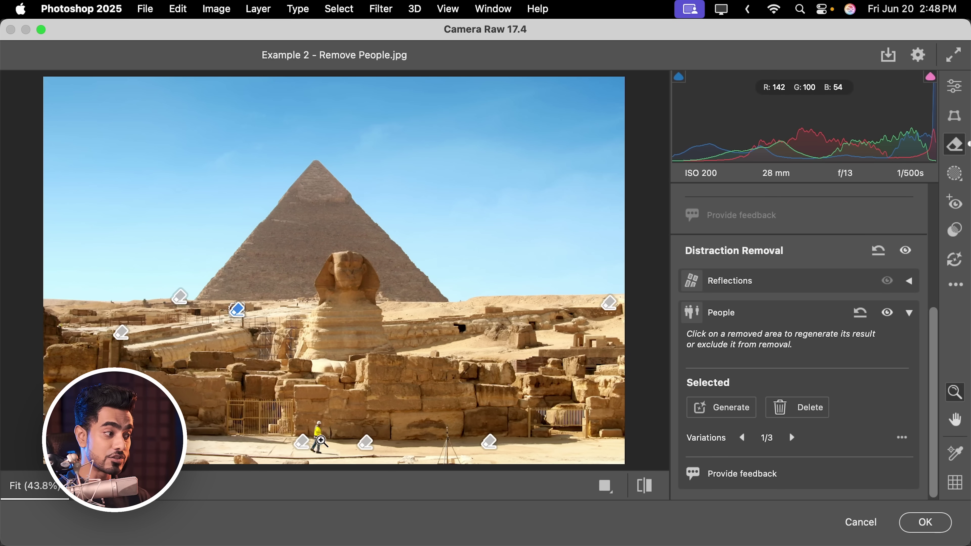
# Choose variation 2 of 3 for the removed area around the man in the yellow vest, and apply the Camera Raw edits
pyautogui.click(302, 441)
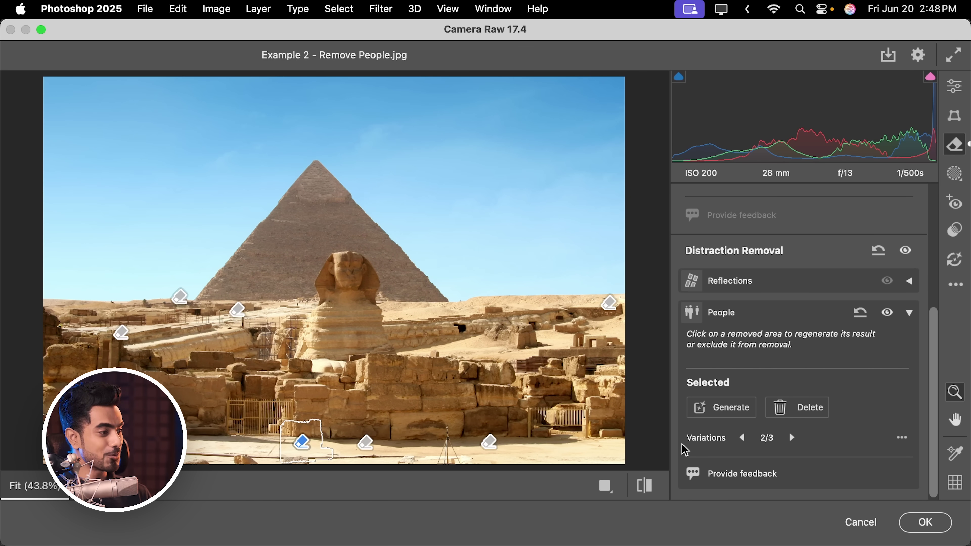
pyautogui.click(924, 521)
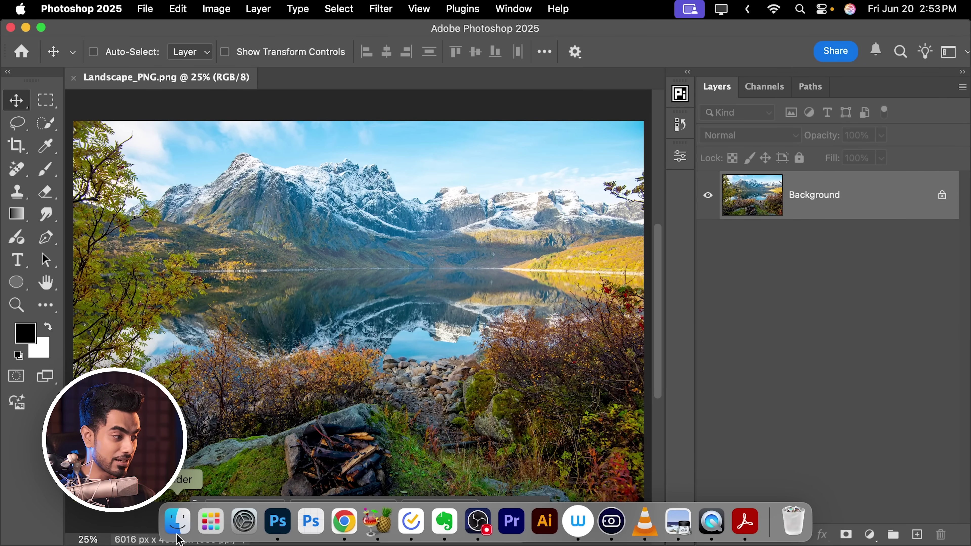
# Check the file size of Landscape_PNG.png in Finder and return to Photoshop
pyautogui.click(178, 522)
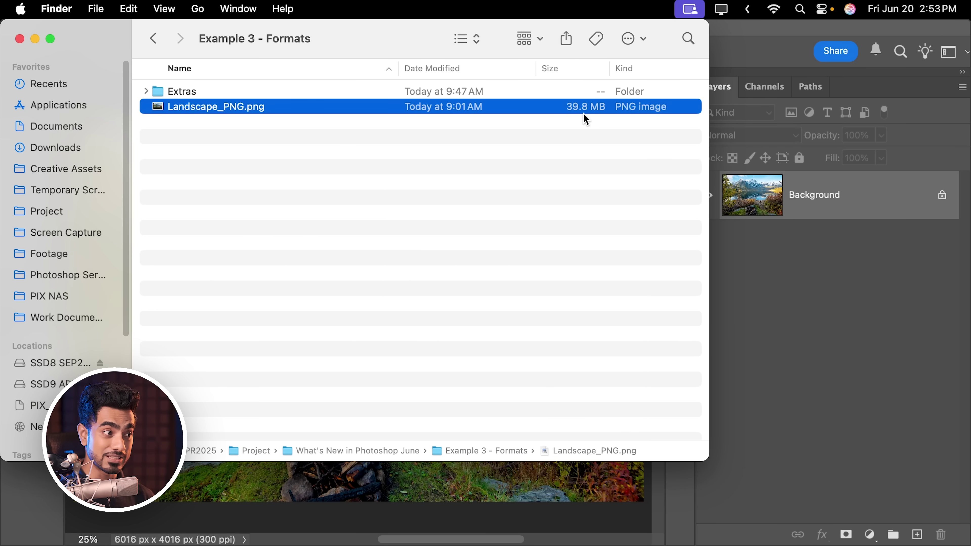
pyautogui.click(804, 211)
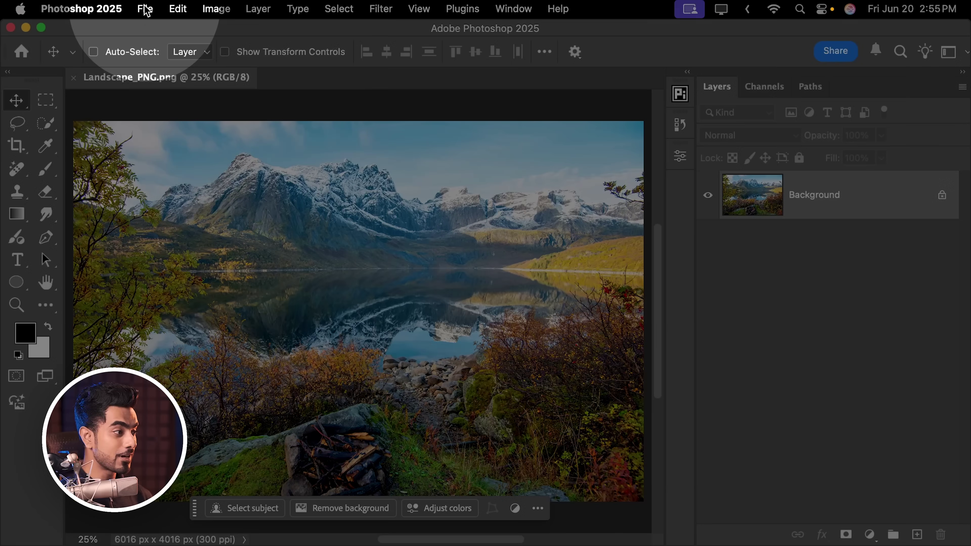
# Save a copy of the landscape in JPEG XL format, named JPEG XL, with lossy compression at quality 68
pyautogui.click(146, 9)
pyautogui.click(174, 188)
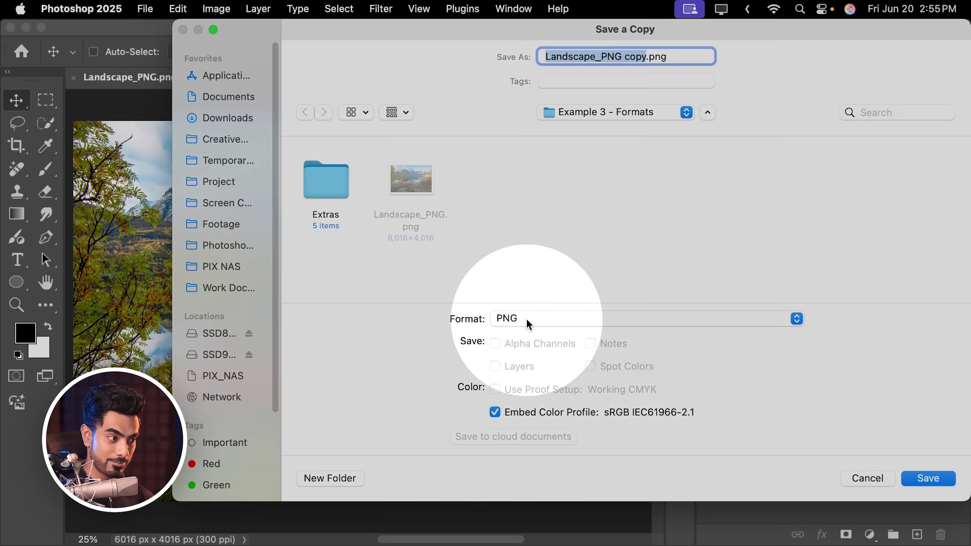
pyautogui.click(526, 320)
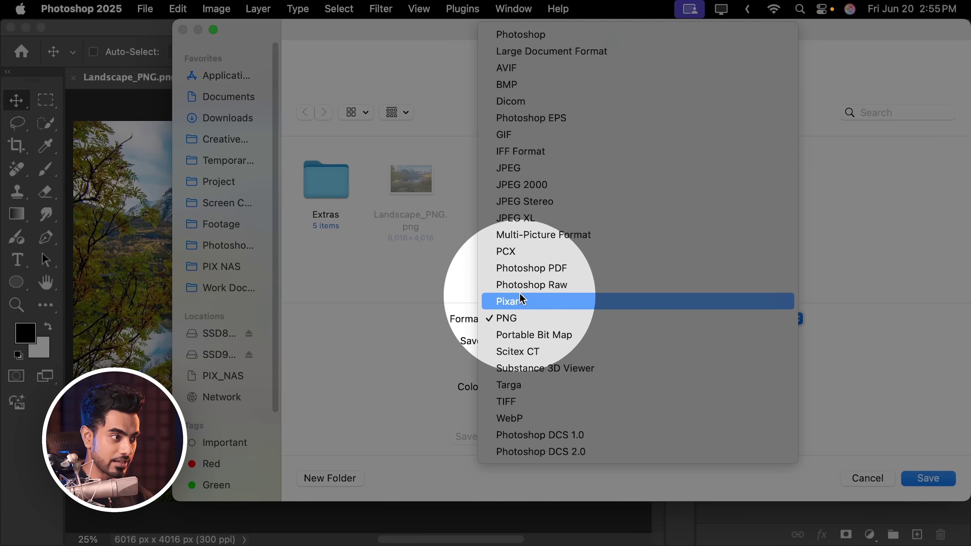
pyautogui.click(517, 226)
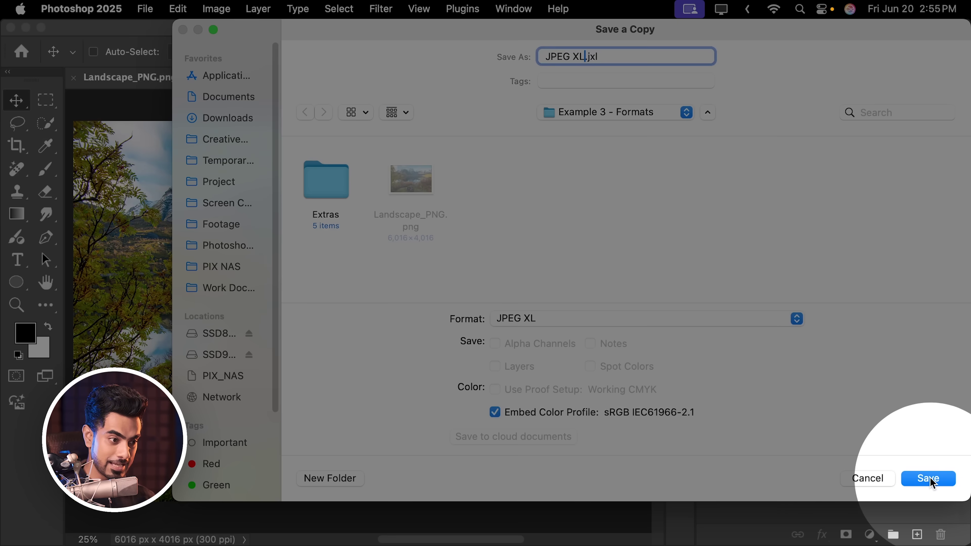
pyautogui.click(926, 478)
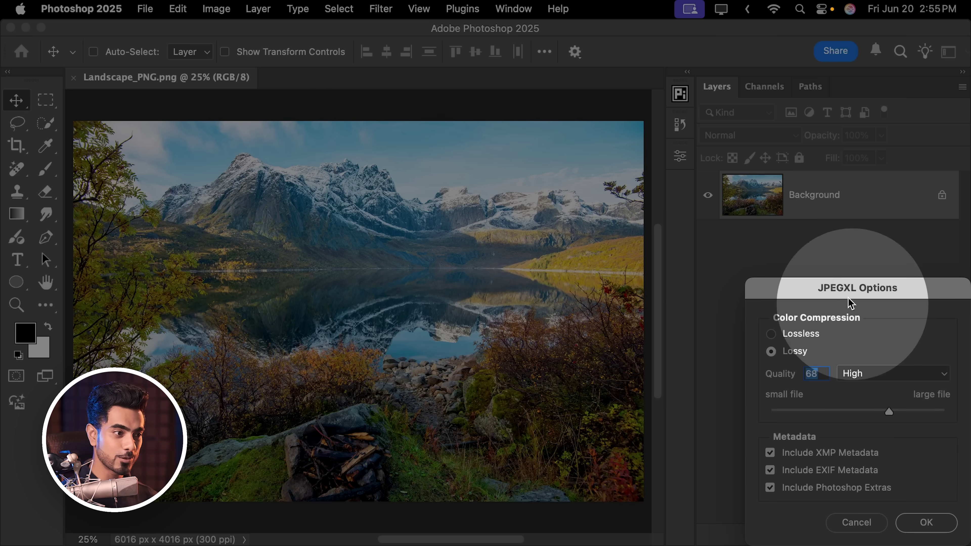
pyautogui.moveTo(845, 293); pyautogui.dragTo(473, 146)
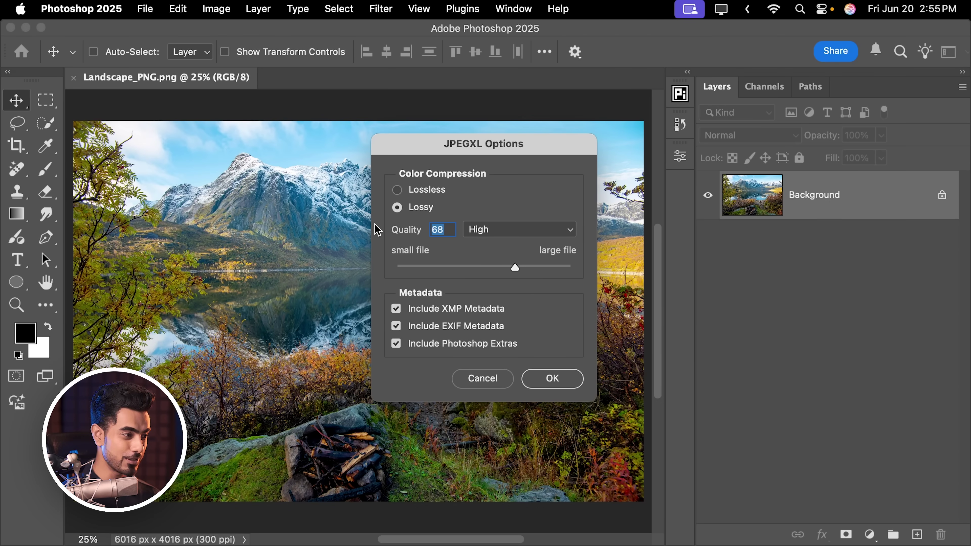
pyautogui.click(448, 230)
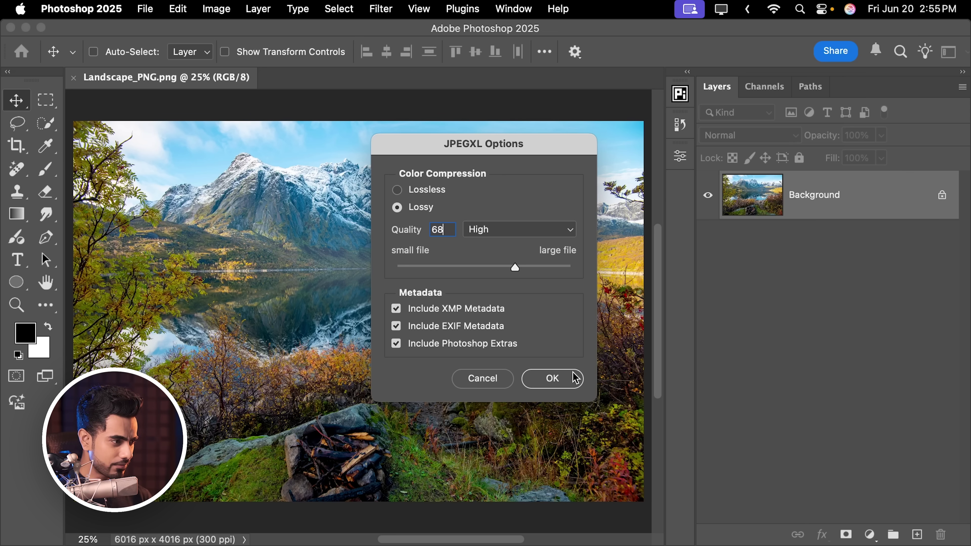
pyautogui.click(553, 379)
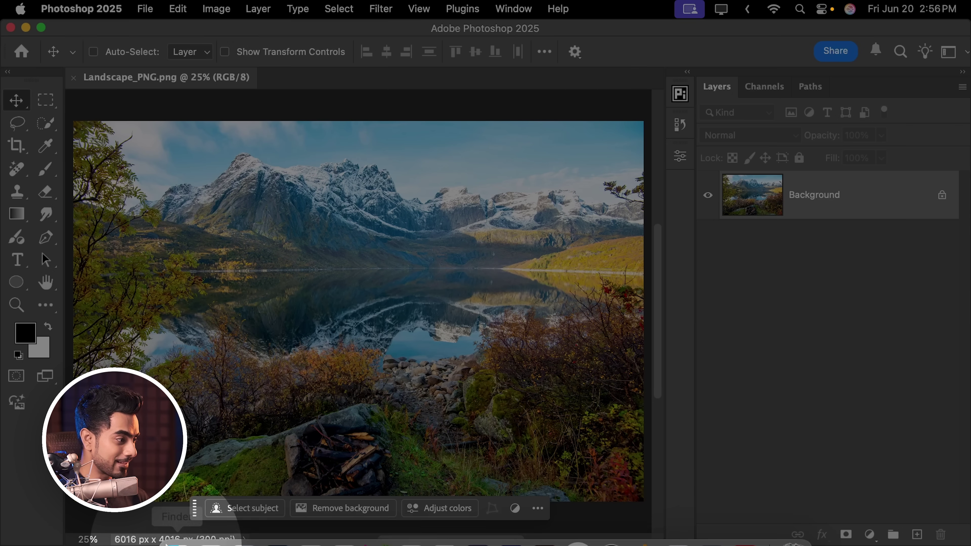
# Check the file size of JPEG XL.jxl in Finder and return to Photoshop
pyautogui.click(172, 522)
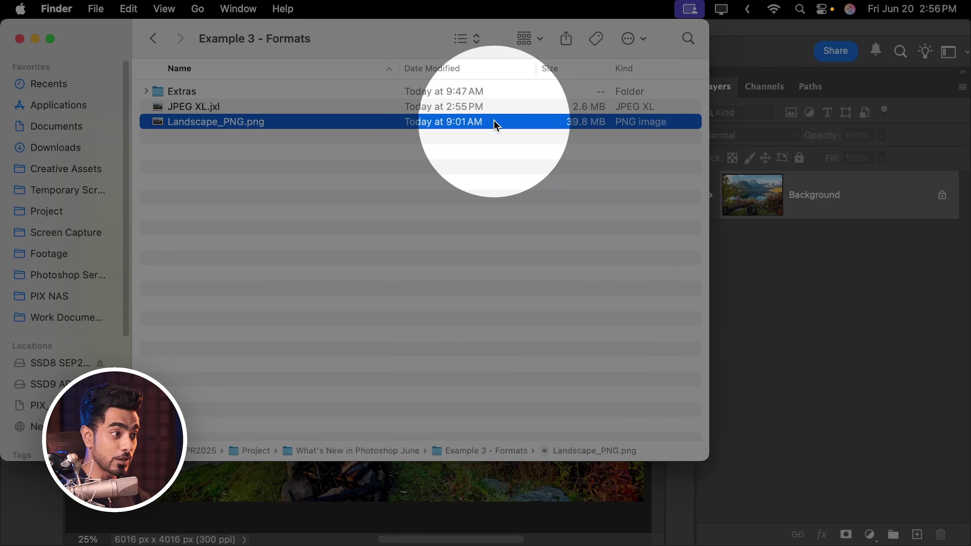
pyautogui.click(578, 108)
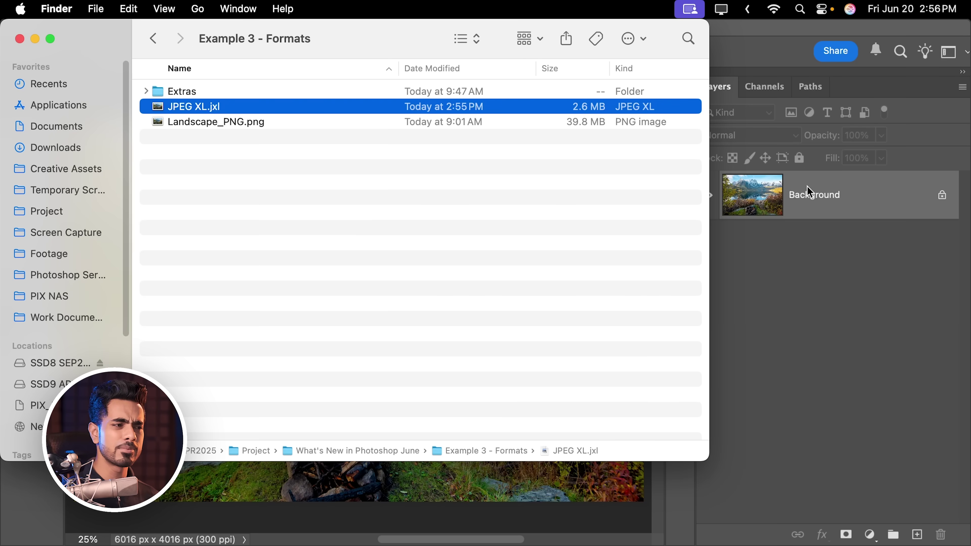
pyautogui.click(809, 191)
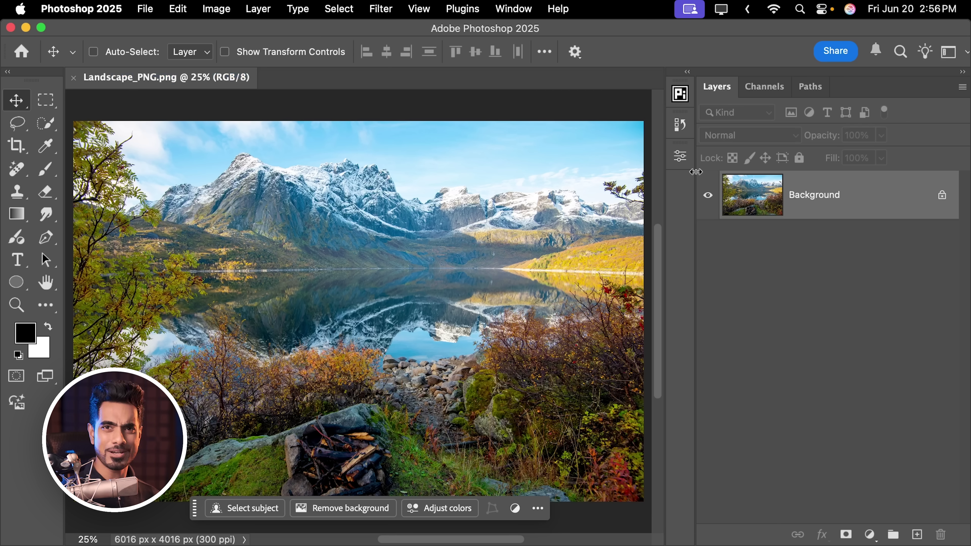
# Save a copy of the landscape in AVIF format, named AVIF, in the Example 3 - Formats folder
pyautogui.click(152, 8)
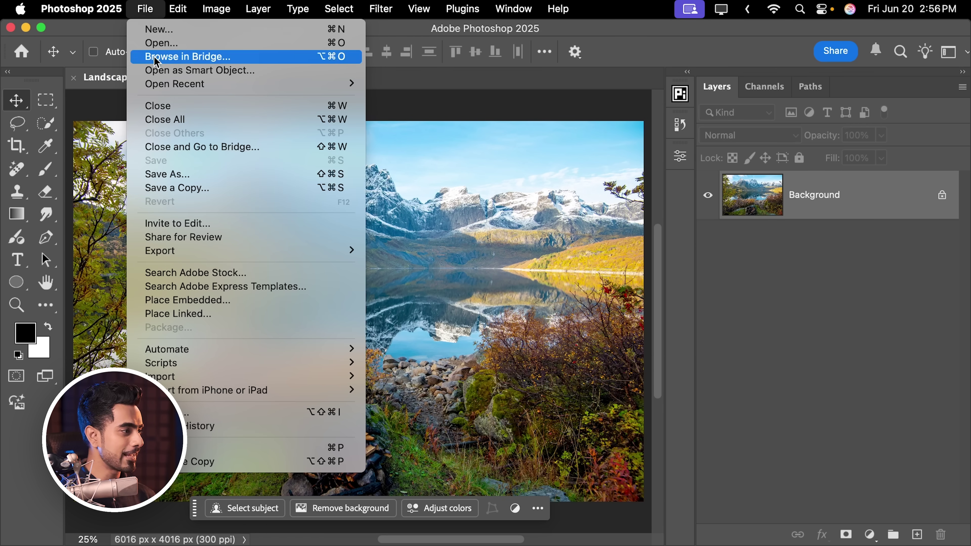
pyautogui.click(196, 187)
pyautogui.click(574, 317)
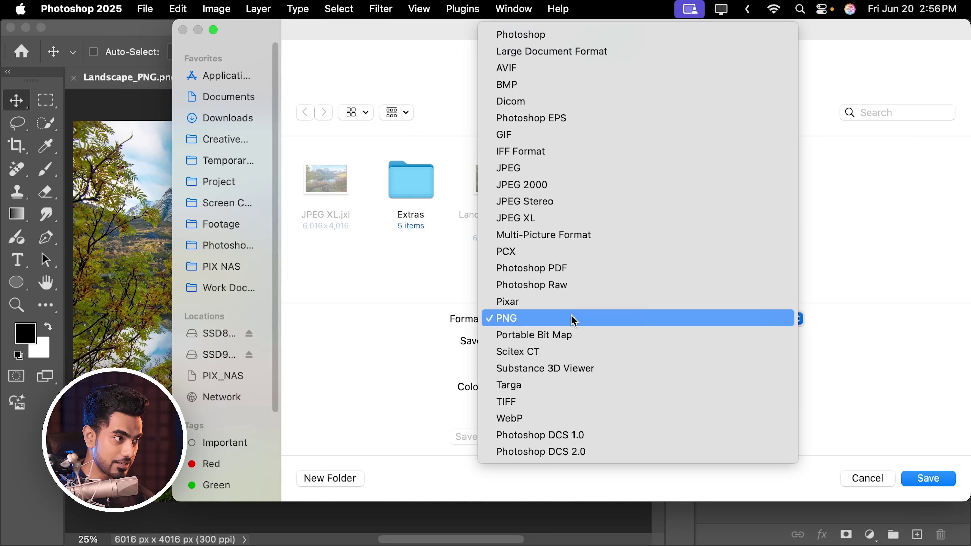
pyautogui.click(536, 68)
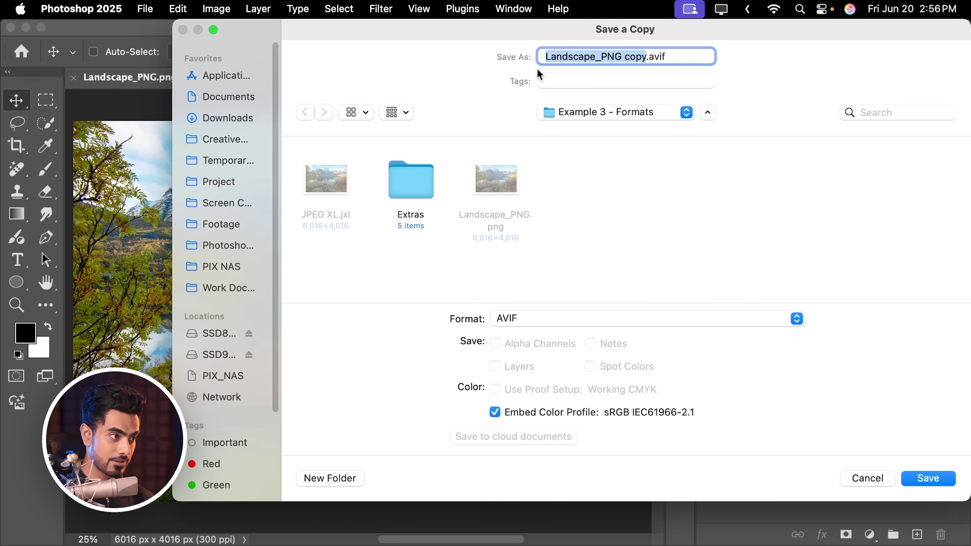
pyautogui.write('AVIF')
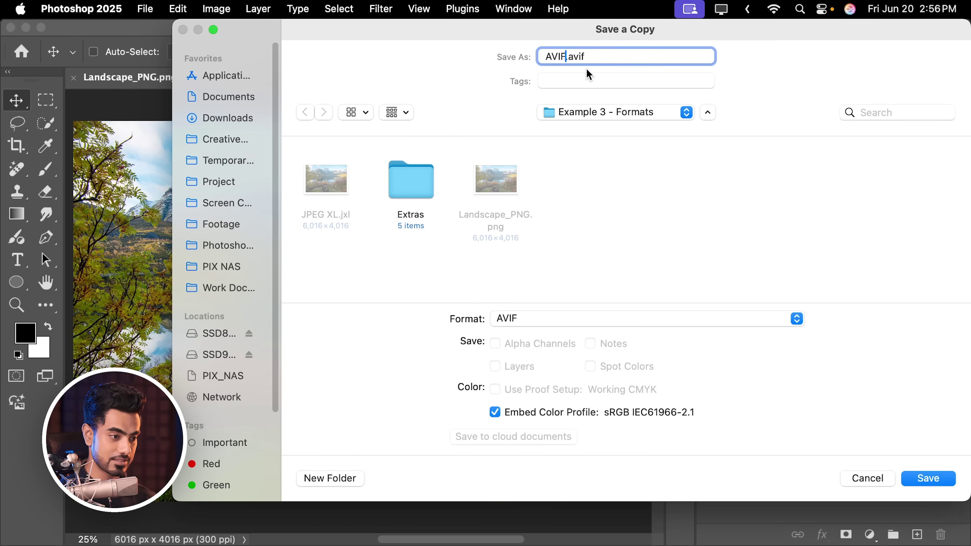
pyautogui.click(922, 475)
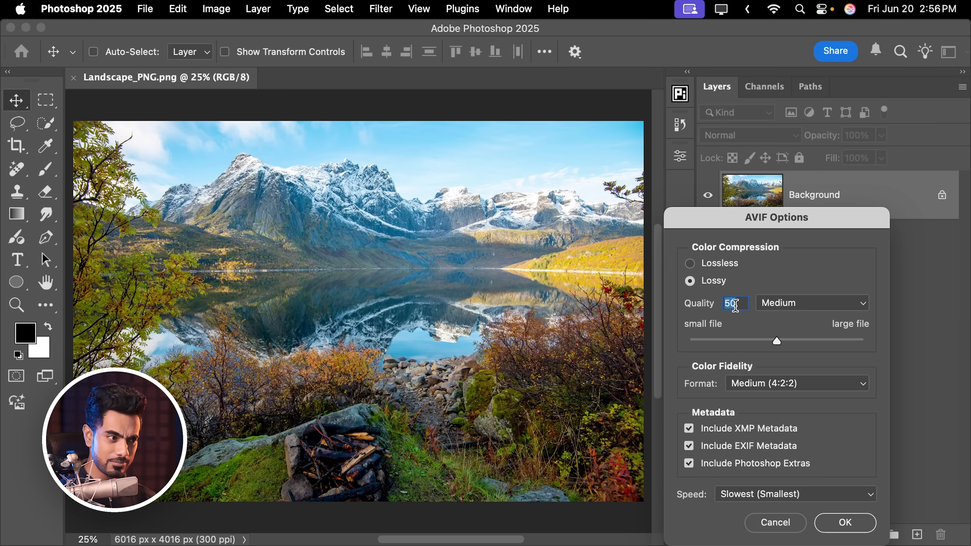
# Keep the AVIF options at lossy quality 50 with the Slowest (Smallest) speed, and confirm the export
pyautogui.moveTo(766, 212); pyautogui.dragTo(574, 131)
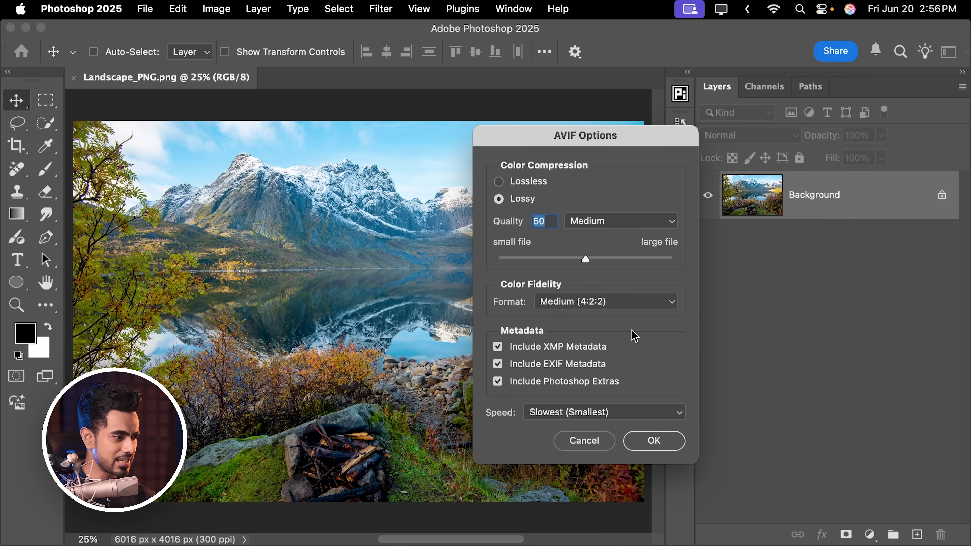
pyautogui.click(573, 416)
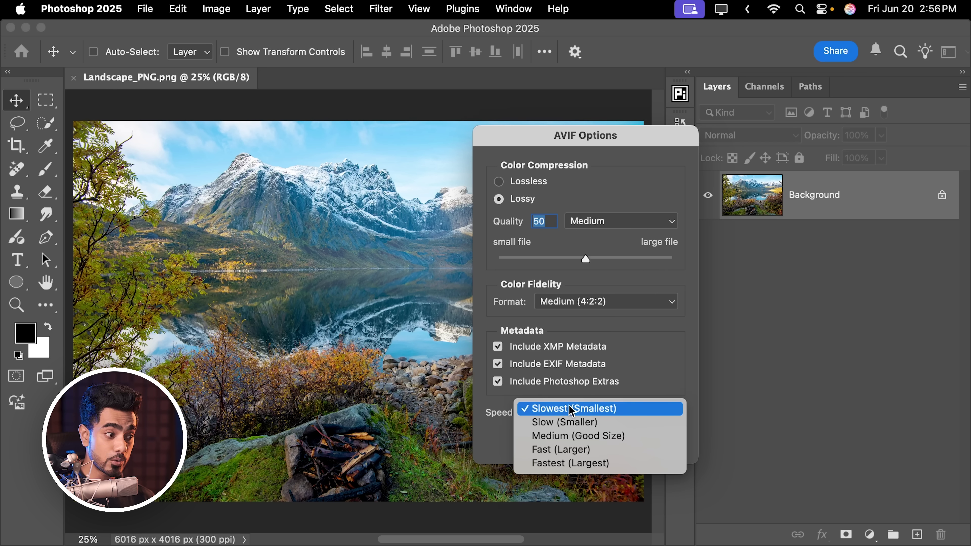
pyautogui.click(571, 409)
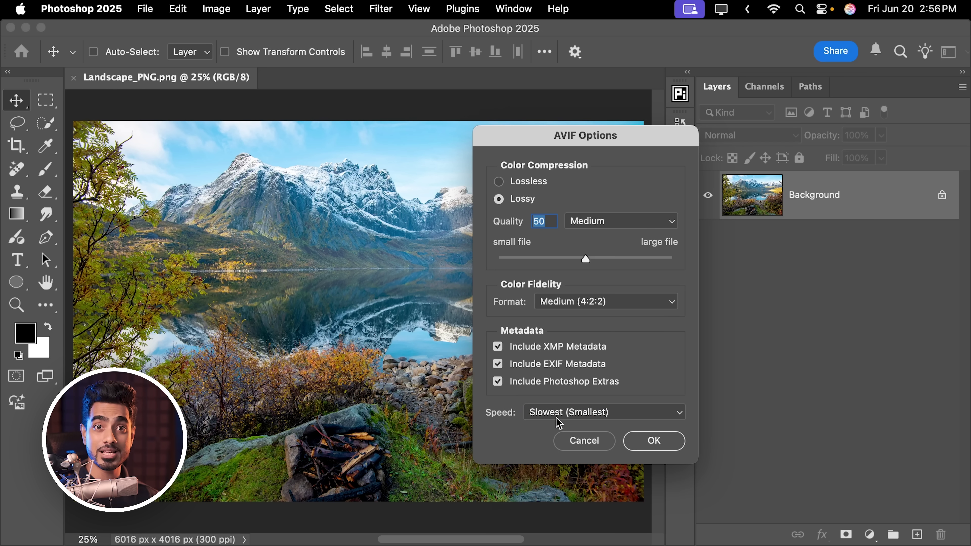
pyautogui.click(657, 441)
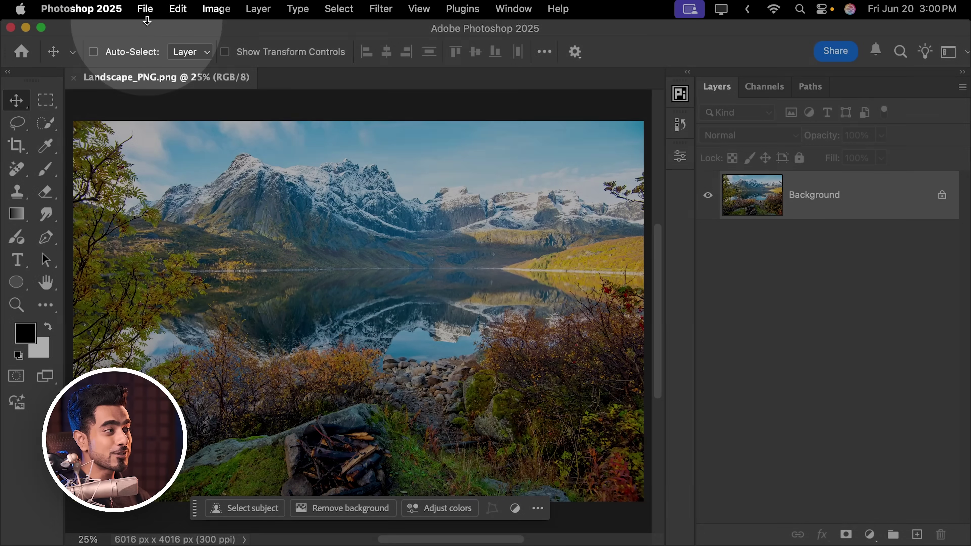
# Save a copy of the landscape in JPEG format, named JPEG, at quality 4 (Low) with the Baseline ("Standard") option
pyautogui.click(146, 9)
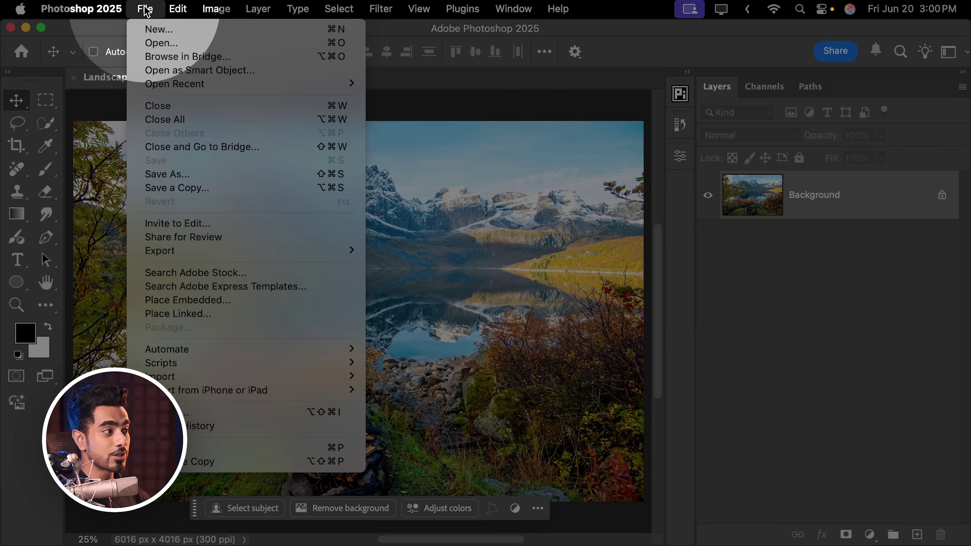
pyautogui.click(186, 187)
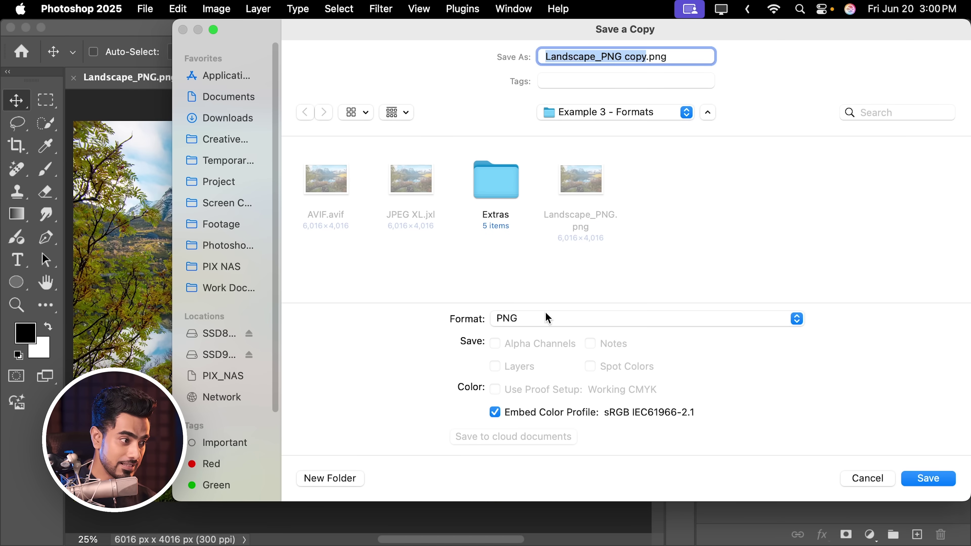
pyautogui.click(547, 318)
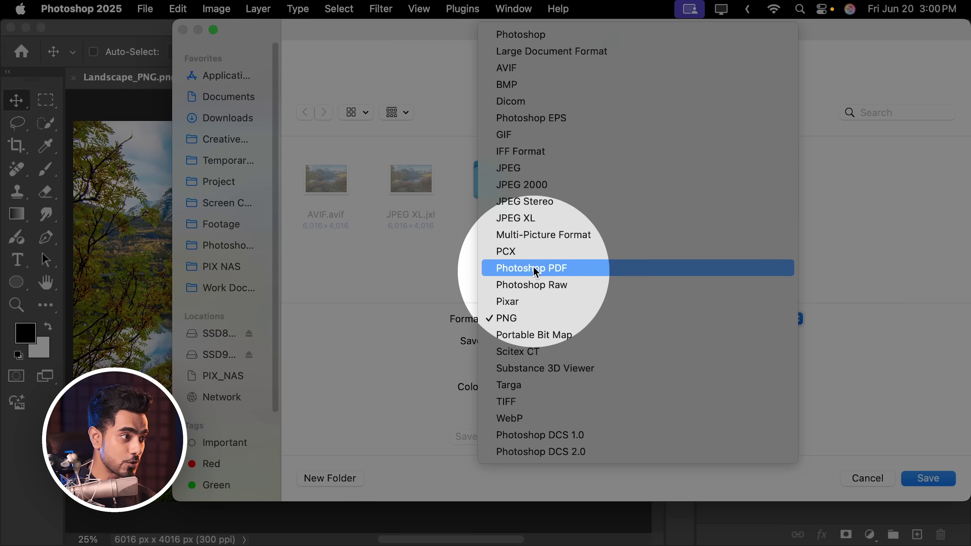
pyautogui.click(518, 169)
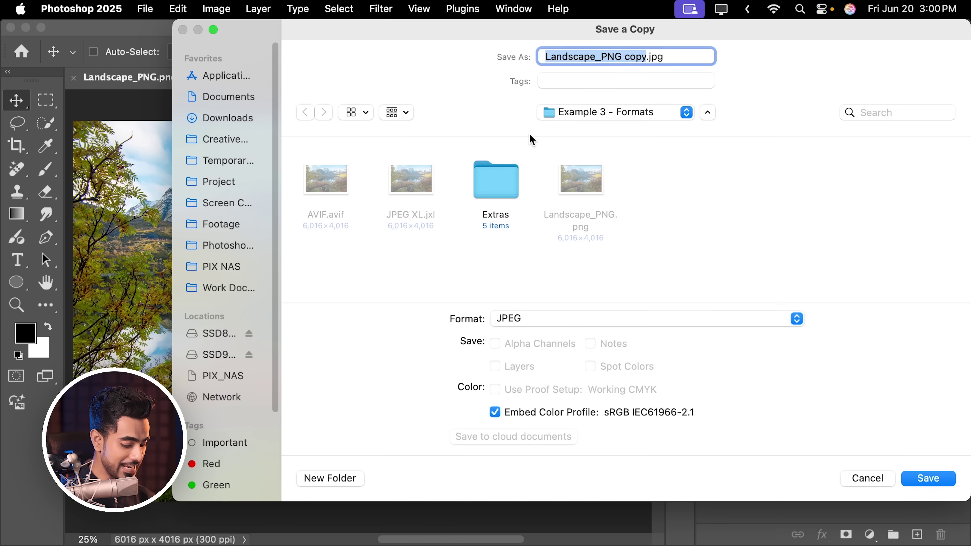
pyautogui.write('JPEG')
pyautogui.click(931, 479)
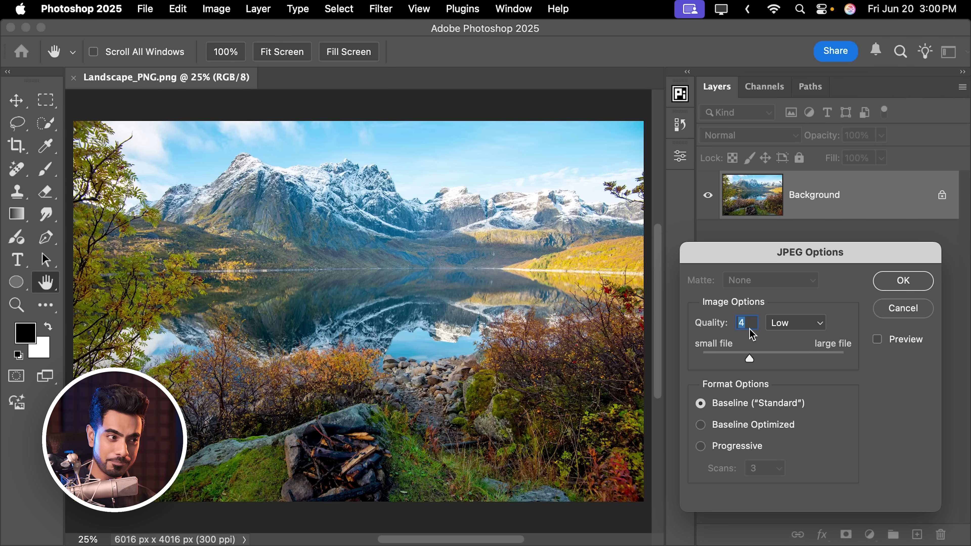
pyautogui.click(903, 281)
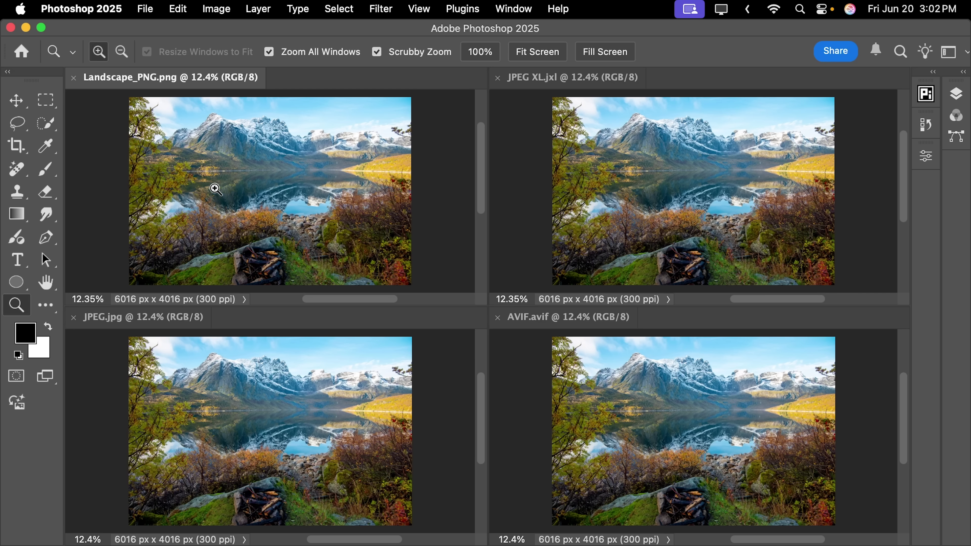
# Examine the leaf detail in the tiled PNG, JPEG XL, JPEG and AVIF versions at 600%
pyautogui.click(192, 164)
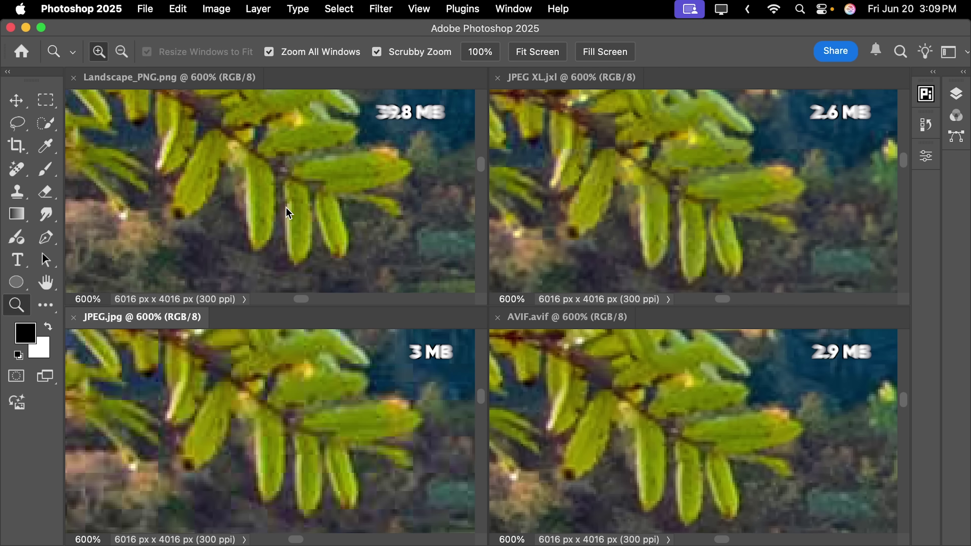
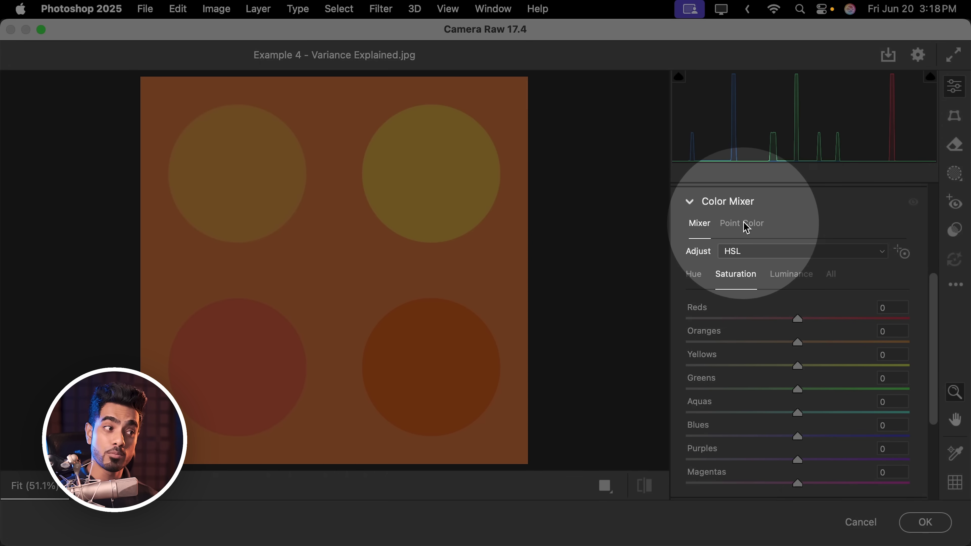
# Sample the orange background between the four circles as a Point Color in the Color Mixer
pyautogui.click(752, 229)
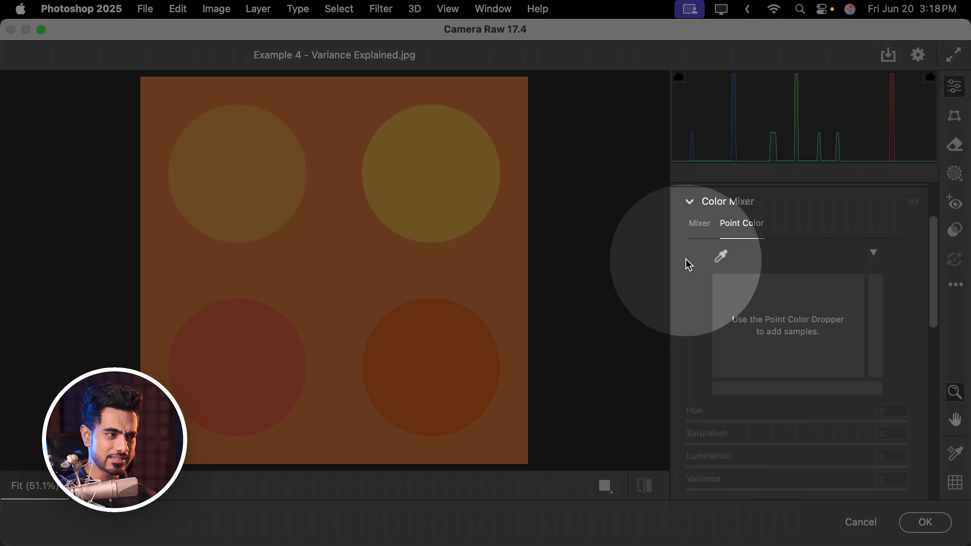
pyautogui.click(722, 258)
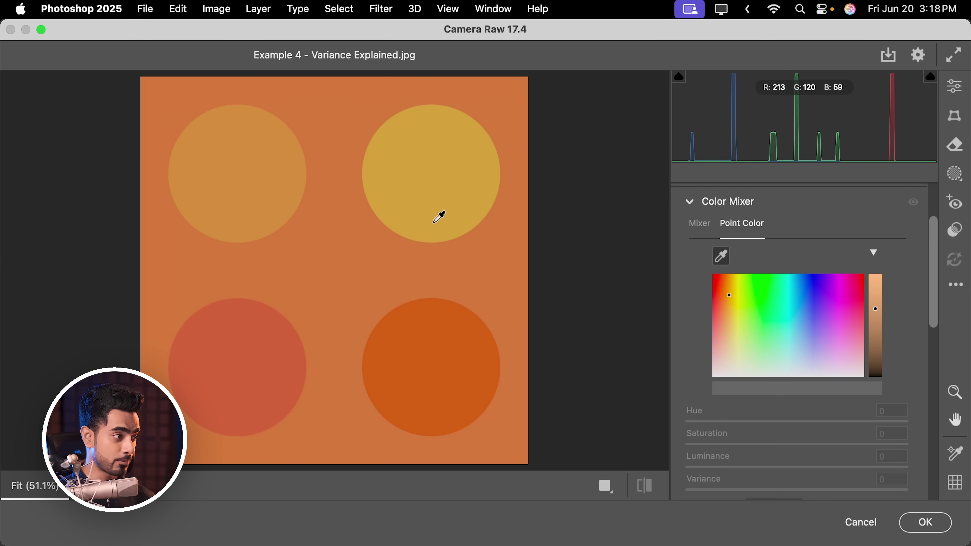
pyautogui.click(337, 249)
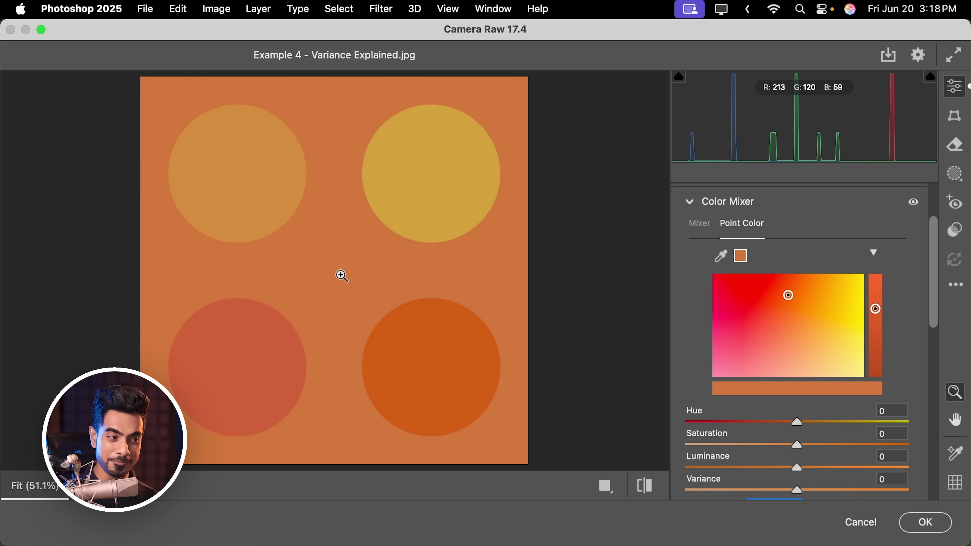
# Try shifting the sampled orange's Hue to +22, and reset it to 0
pyautogui.moveTo(935, 281); pyautogui.dragTo(934, 341)
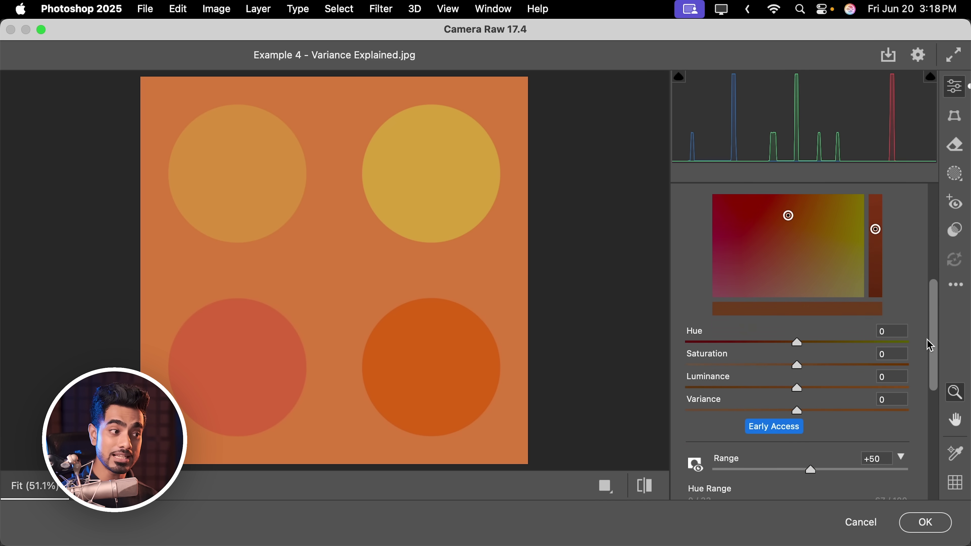
pyautogui.moveTo(797, 342); pyautogui.dragTo(822, 343)
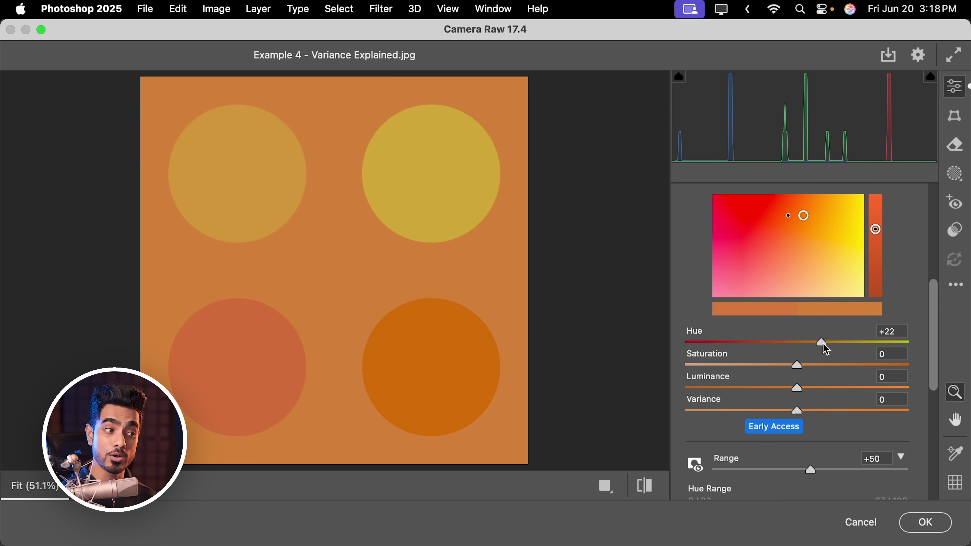
pyautogui.doubleClick(821, 343)
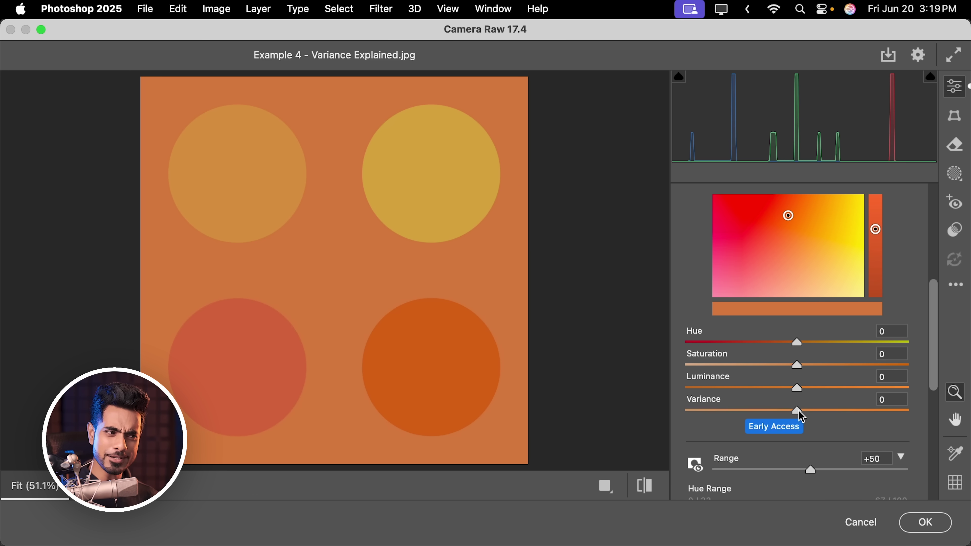
# Lower the sampled orange's Variance all the way to its minimum
pyautogui.moveTo(799, 410); pyautogui.dragTo(685, 403)
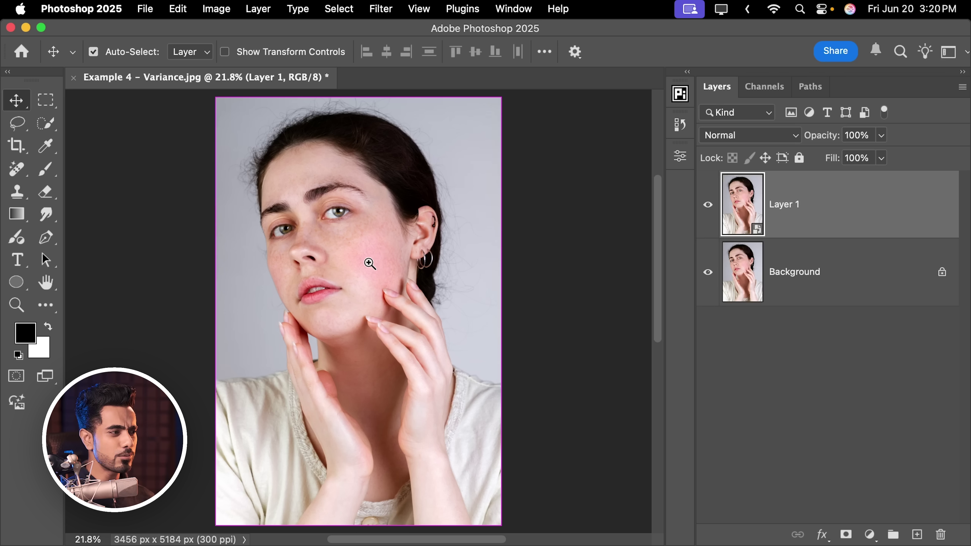
# Examine the uneven redness of the woman's skin close up in Example 4 – Variance.jpg
pyautogui.scroll(6, 382, 268)
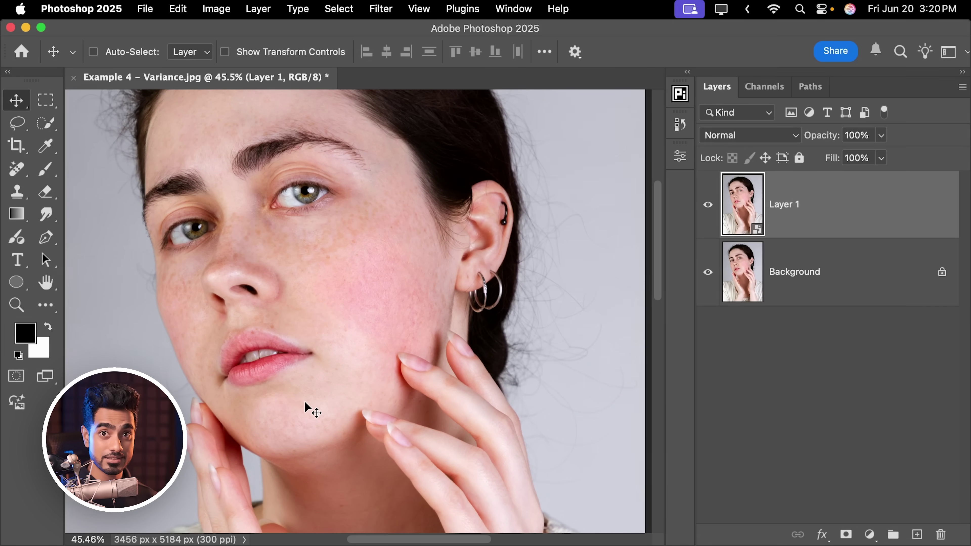
# Open Layer 1 in the Camera Raw Filter and create a Person 1 mask covering Facial Skin and Body Skin
pyautogui.click(381, 8)
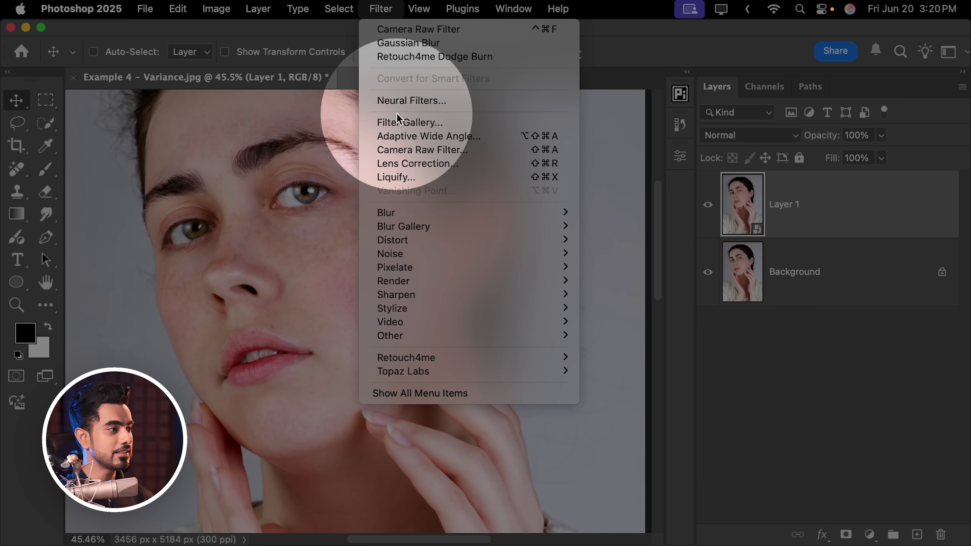
pyautogui.click(406, 150)
pyautogui.click(331, 197)
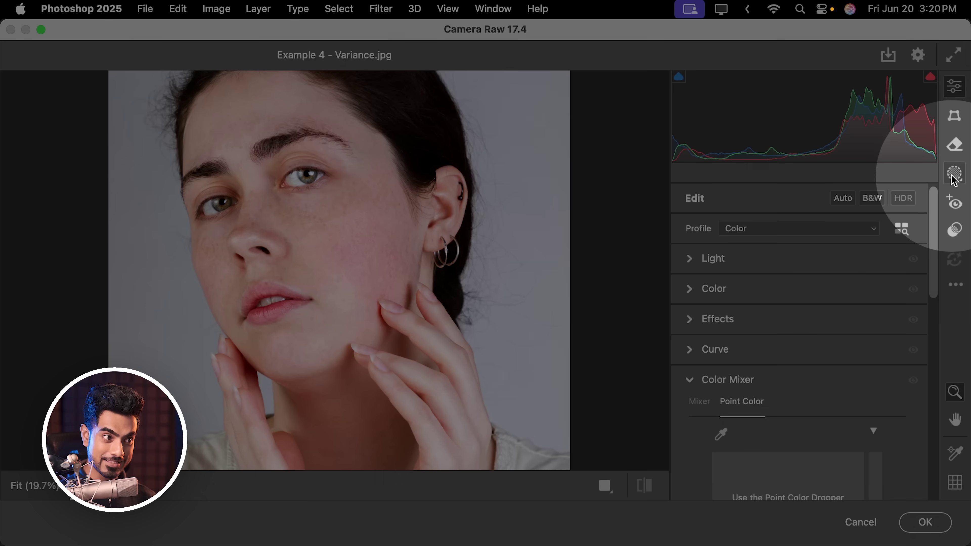
pyautogui.click(955, 175)
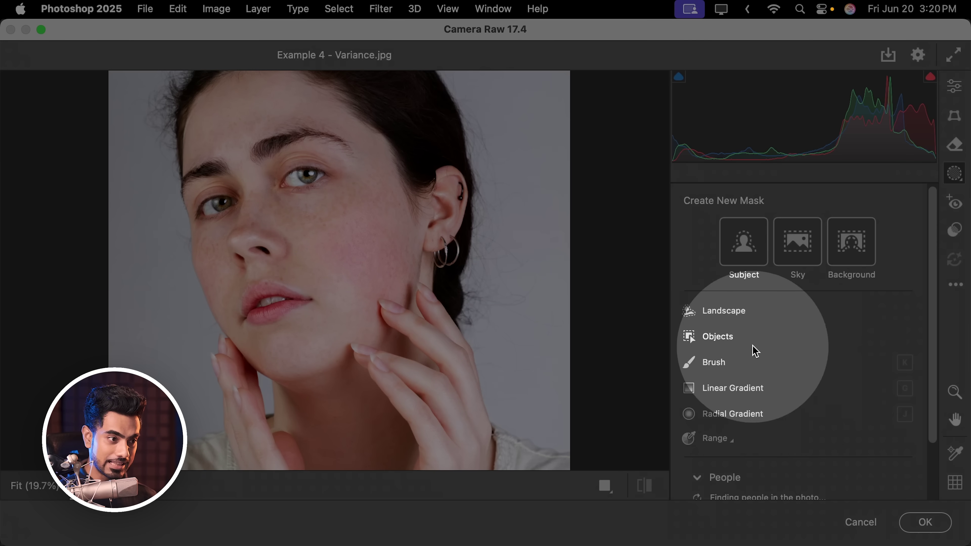
pyautogui.scroll(-1, 928, 337)
pyautogui.scroll(-2, 704, 414)
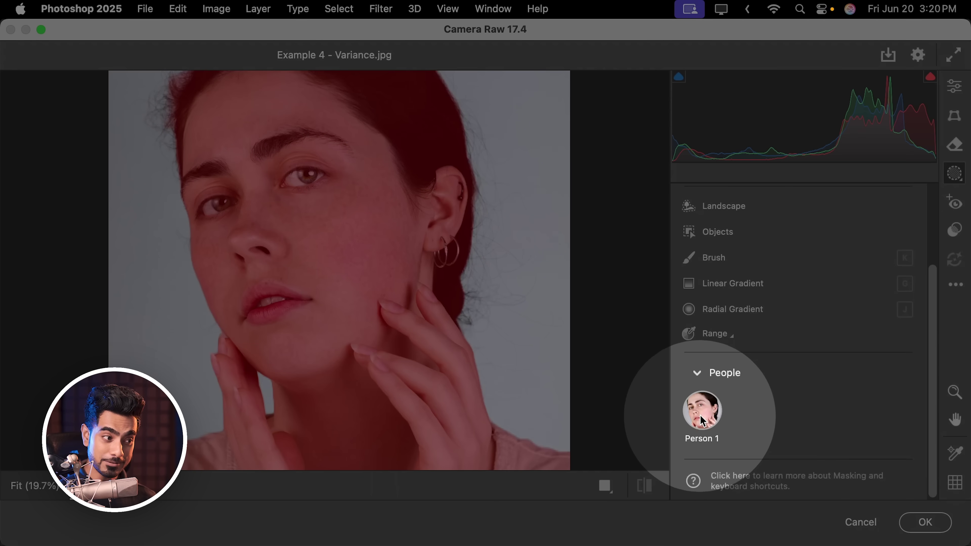
pyautogui.click(700, 415)
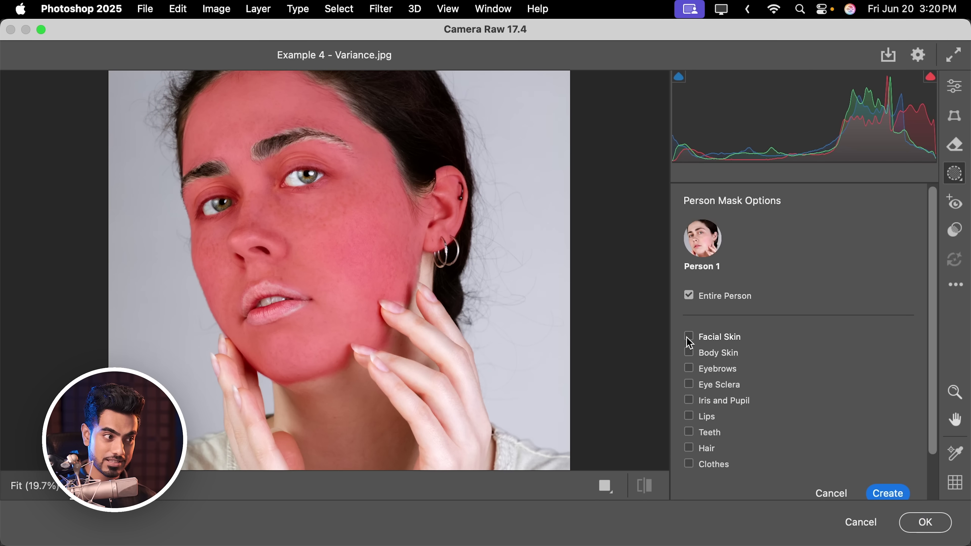
pyautogui.click(887, 494)
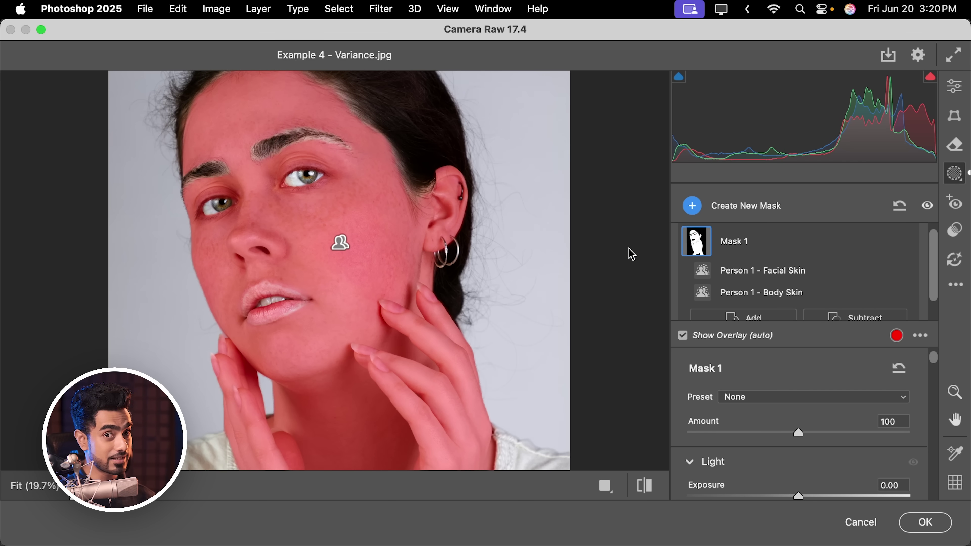
# Sample the woman's skin between her nose and mouth as a Point Color for Mask 1
pyautogui.moveTo(929, 373); pyautogui.dragTo(936, 403)
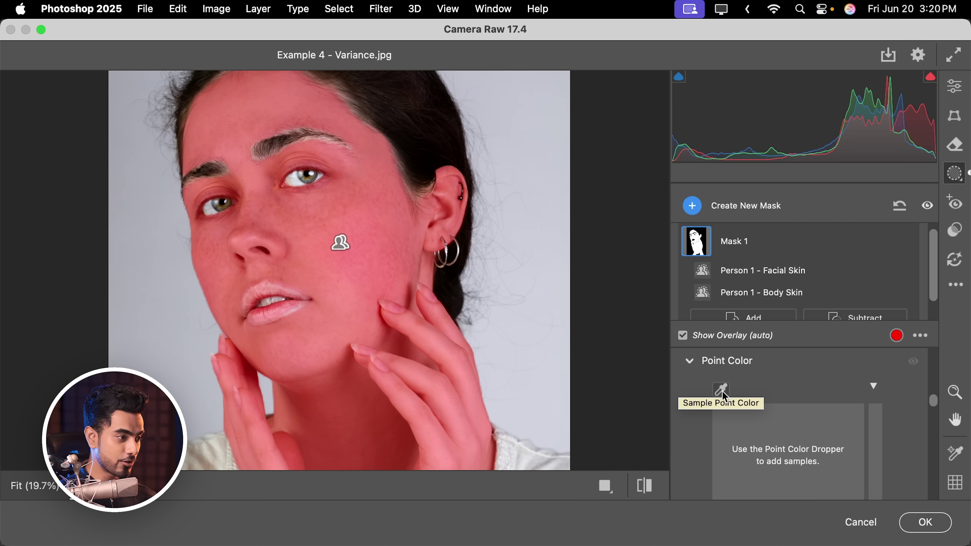
pyautogui.click(722, 389)
pyautogui.click(305, 274)
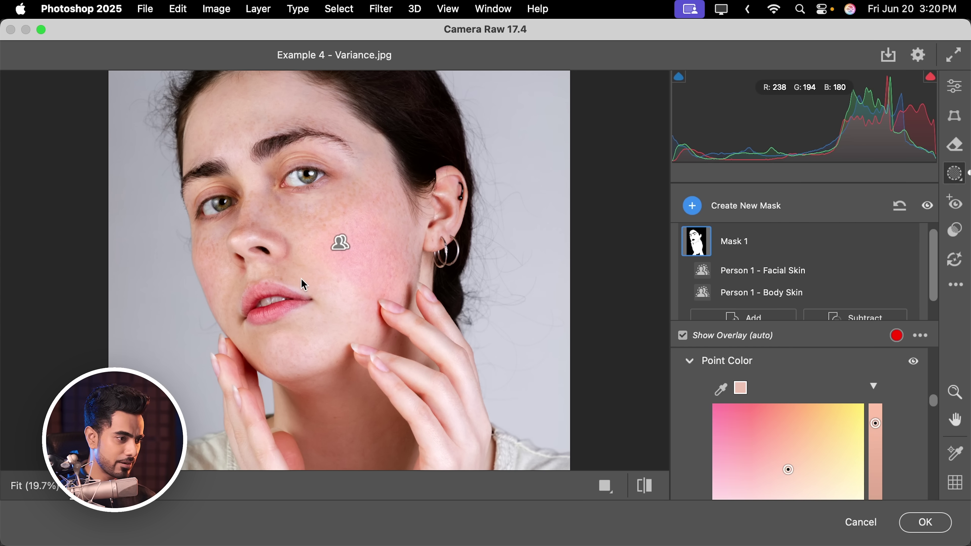
# Try lowering the sampled skin color's Variance to -77, and bring it back to +3
pyautogui.moveTo(933, 401); pyautogui.dragTo(934, 413)
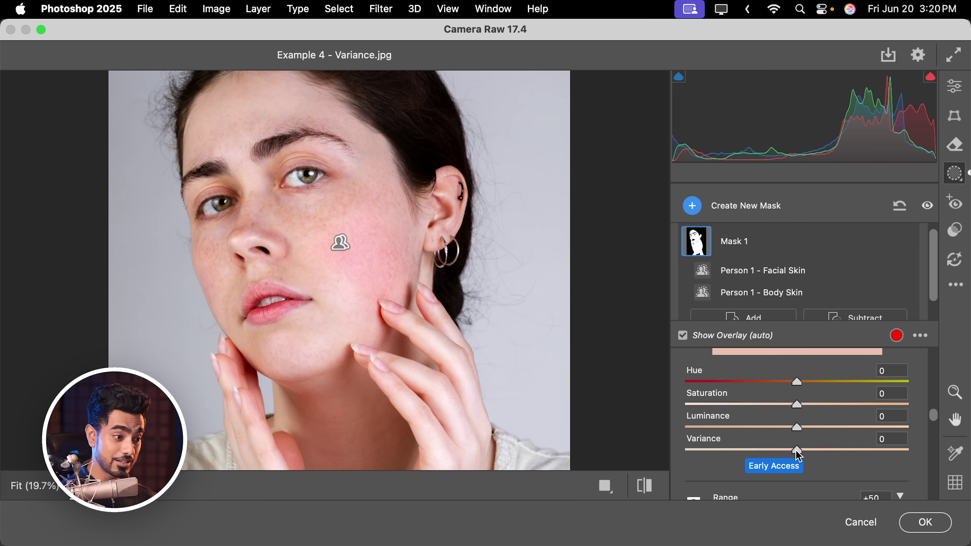
pyautogui.moveTo(798, 453); pyautogui.dragTo(713, 459)
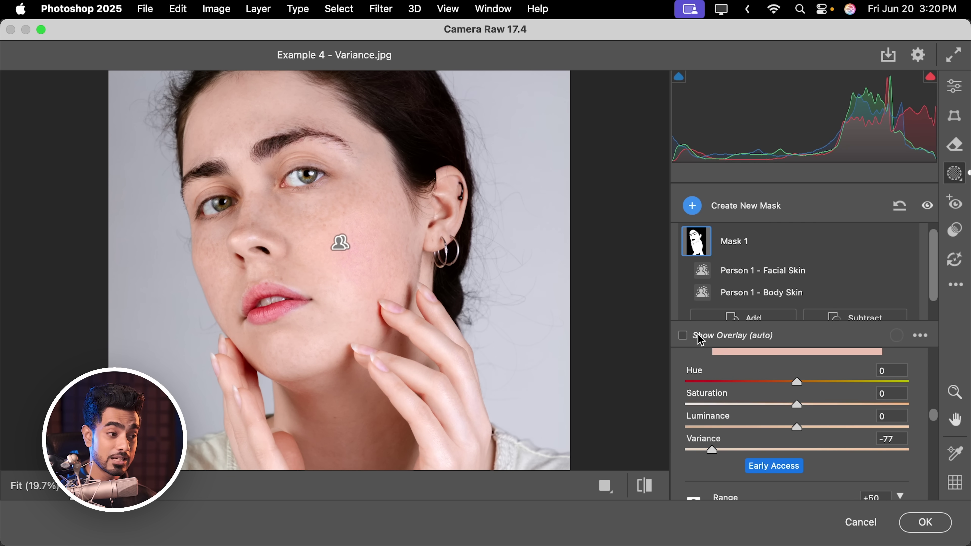
pyautogui.click(795, 450)
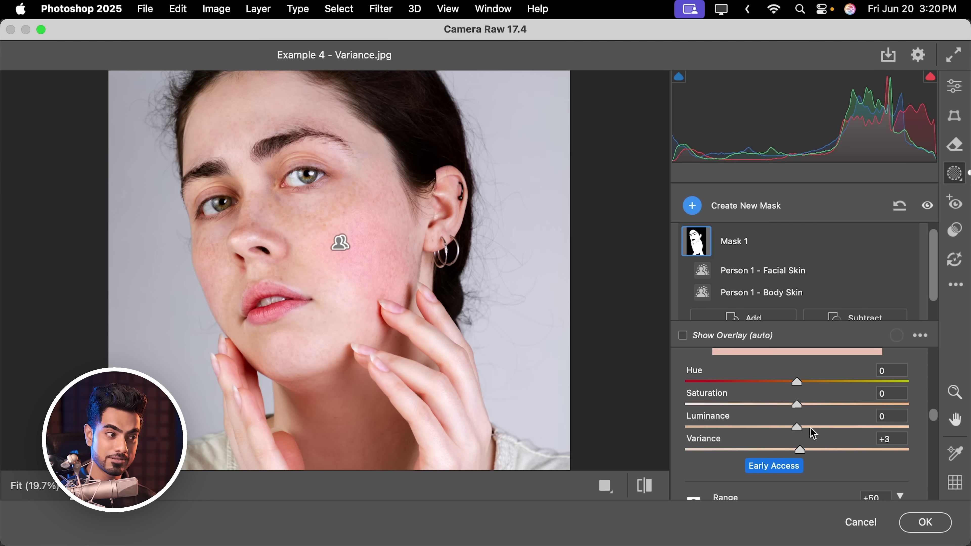
# Exaggerate the sampled skin color with Hue and Saturation at +100, and widen its Saturation Range to 10–96
pyautogui.moveTo(802, 384); pyautogui.dragTo(944, 384)
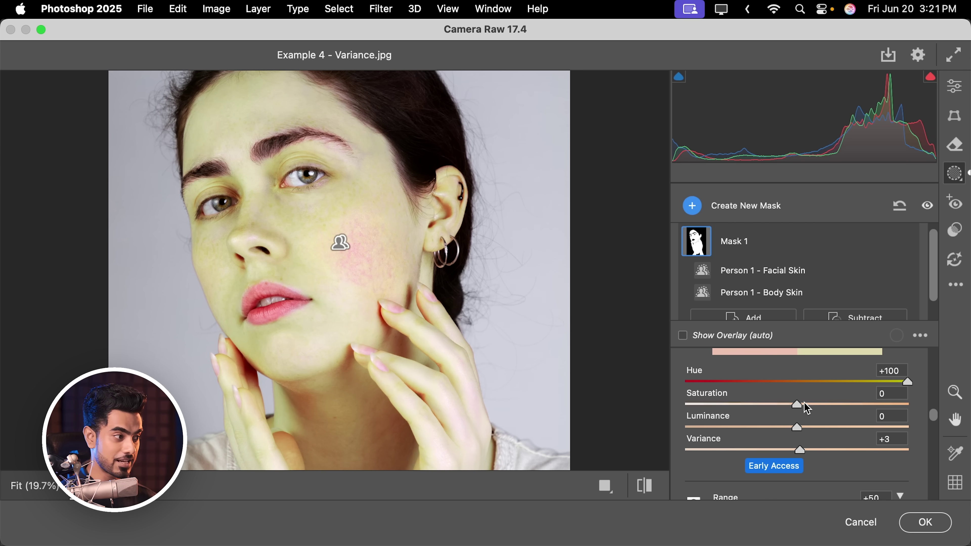
pyautogui.moveTo(806, 406); pyautogui.dragTo(925, 397)
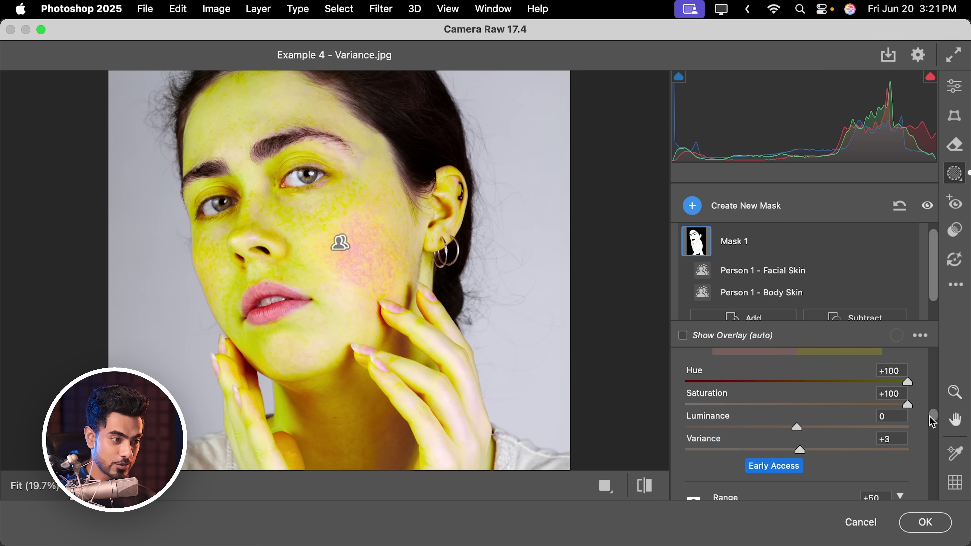
pyautogui.scroll(-8, 931, 421)
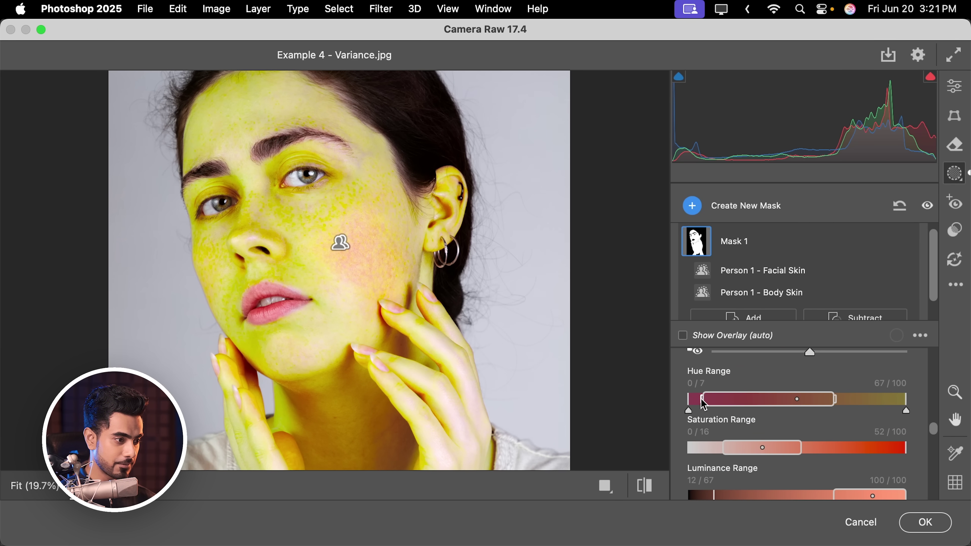
pyautogui.moveTo(801, 447); pyautogui.dragTo(875, 448)
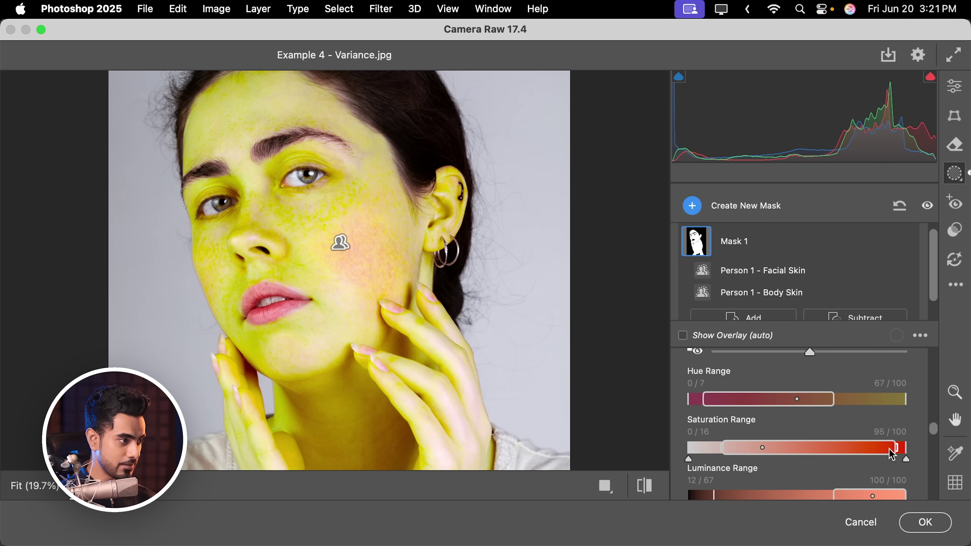
pyautogui.moveTo(725, 449); pyautogui.dragTo(709, 450)
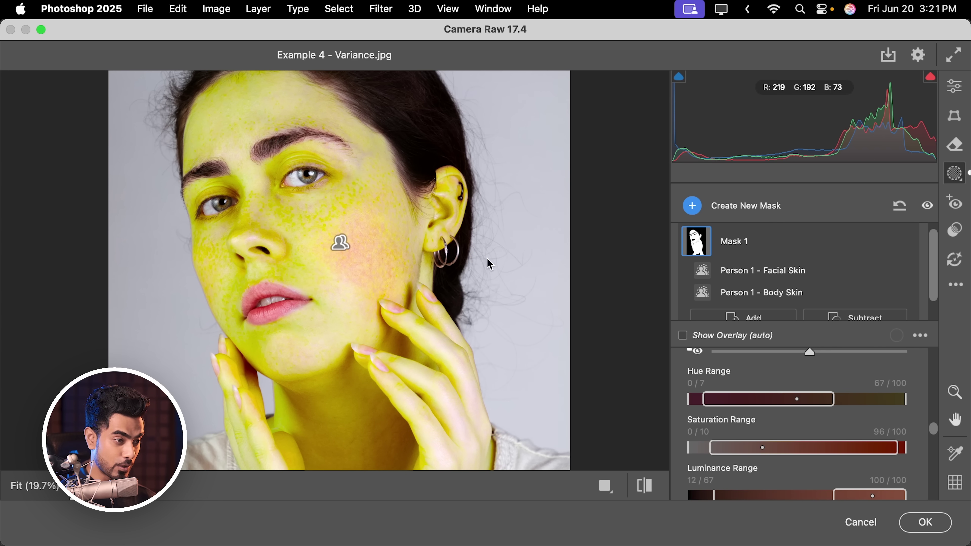
# Raise the sampled skin color's Range to +83 and extend its Luminance Range down to 37
pyautogui.scroll(3, 925, 424)
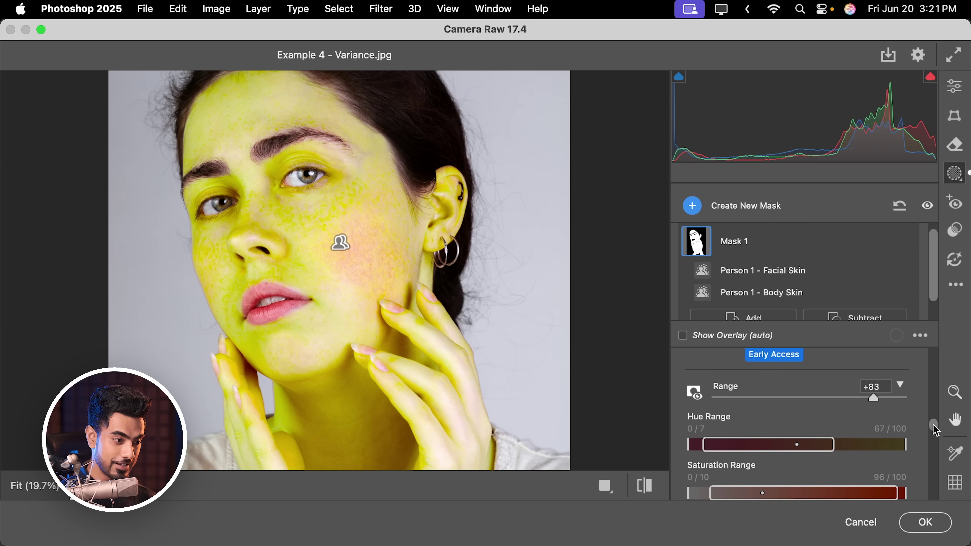
pyautogui.moveTo(934, 431); pyautogui.dragTo(934, 440)
pyautogui.moveTo(835, 411); pyautogui.dragTo(769, 406)
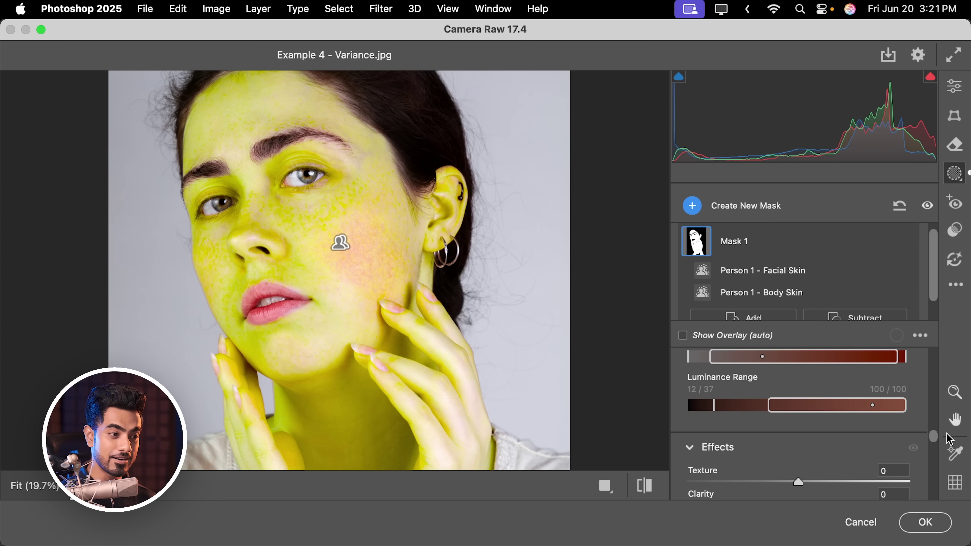
# Reset the sampled skin color's Hue and Saturation to 0
pyautogui.moveTo(935, 441); pyautogui.dragTo(932, 412)
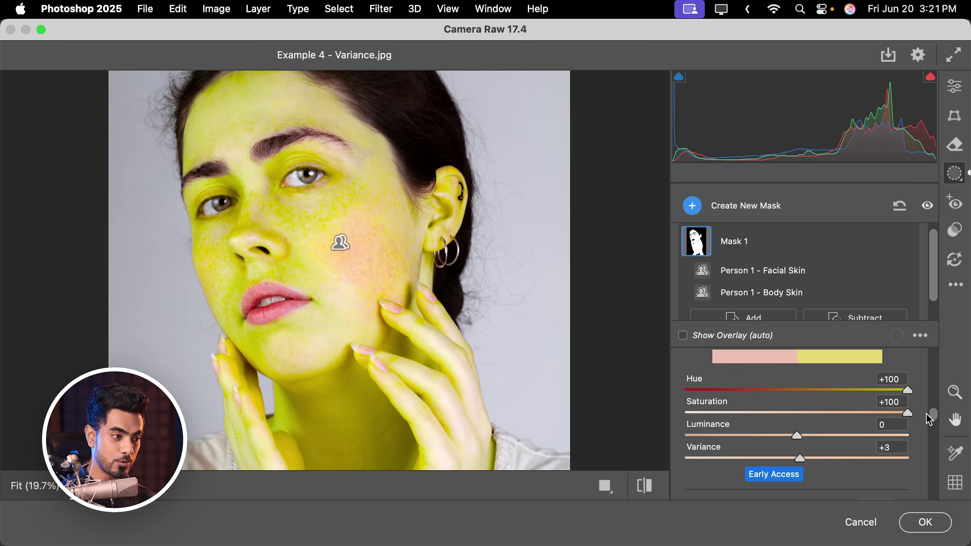
pyautogui.doubleClick(909, 391)
pyautogui.doubleClick(908, 413)
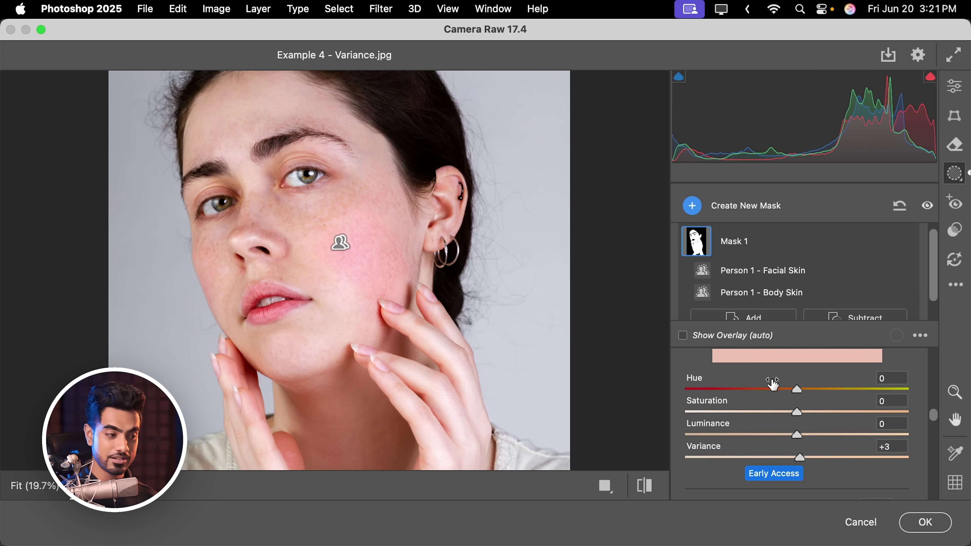
# Set the sampled skin color's Variance to -85, Hue to -4 and Saturation to +12, and apply the Camera Raw Filter
pyautogui.moveTo(799, 458); pyautogui.dragTo(702, 459)
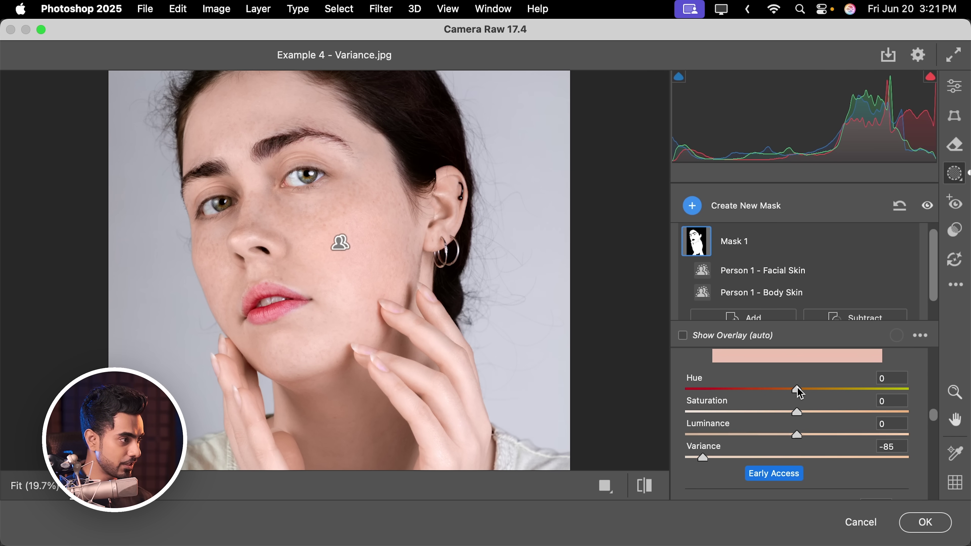
pyautogui.moveTo(797, 389); pyautogui.dragTo(811, 413)
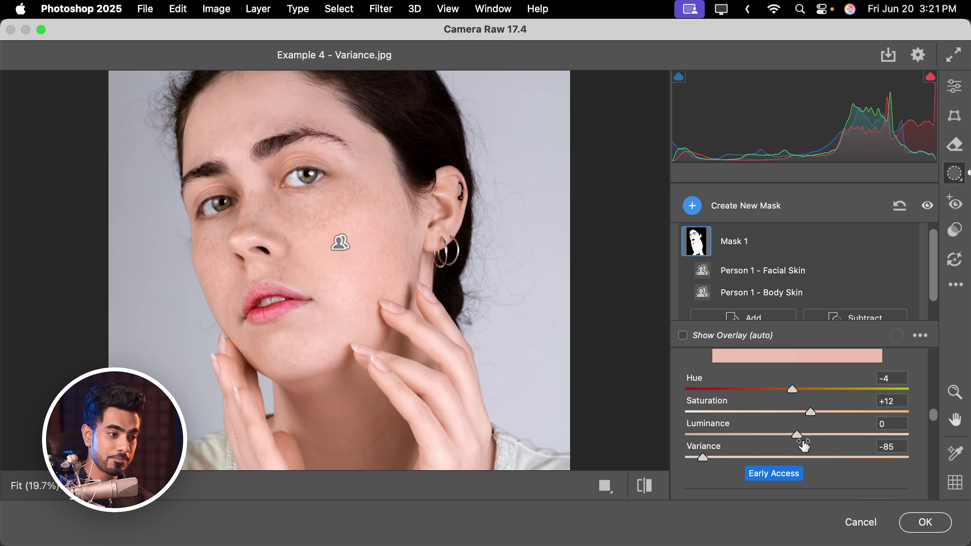
pyautogui.click(924, 522)
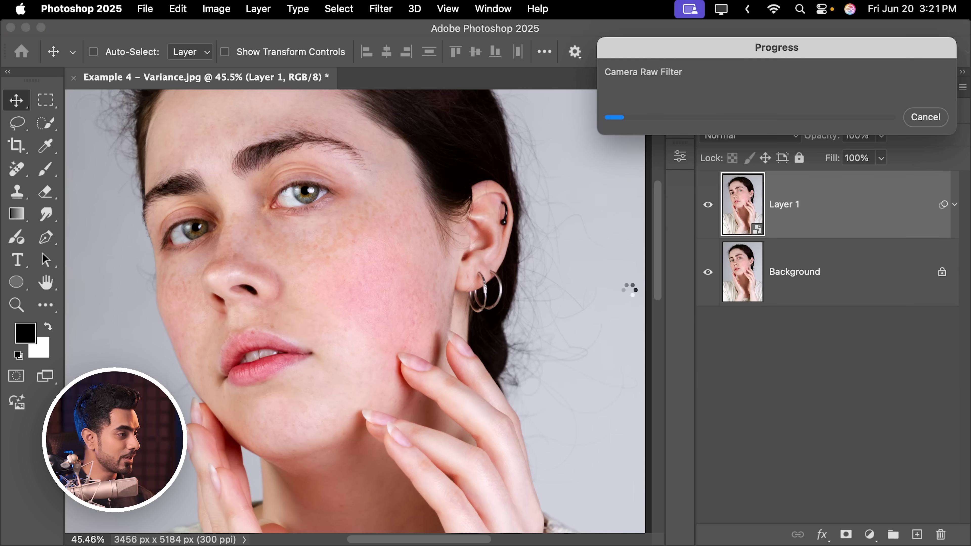
# Compare the woman's face with Layer 1 hidden and shown
pyautogui.moveTo(333, 249); pyautogui.dragTo(358, 271)
pyautogui.moveTo(338, 191); pyautogui.dragTo(304, 207)
pyautogui.click(708, 204)
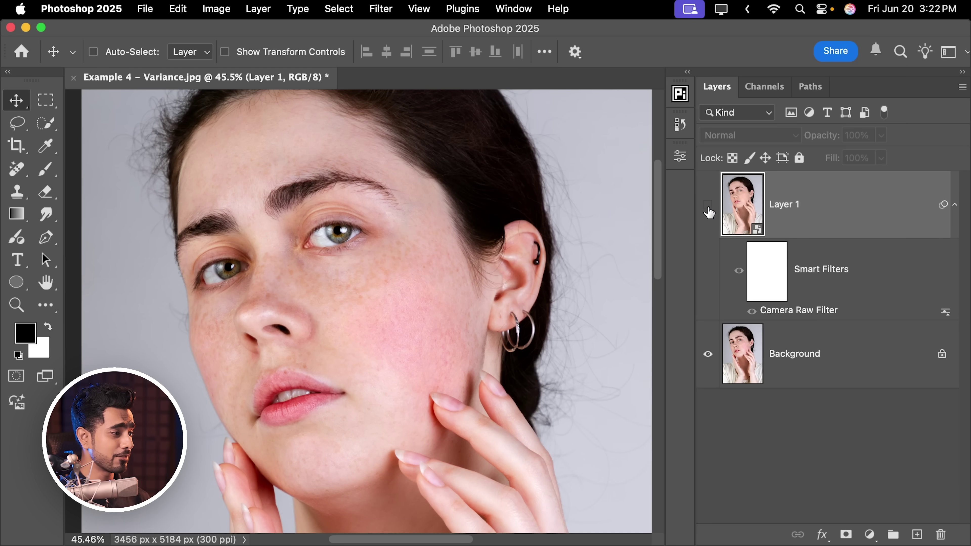
pyautogui.click(707, 205)
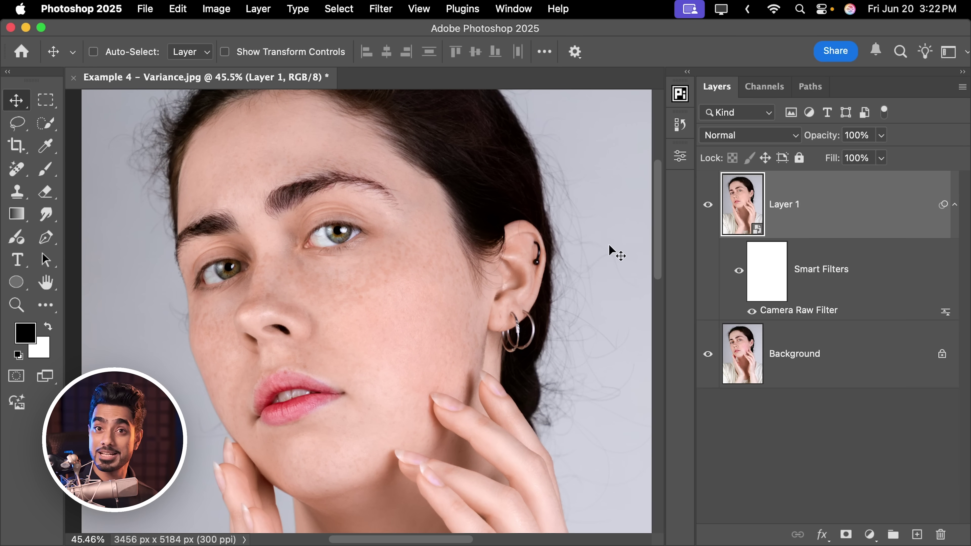
# Set Layer 1's opacity to 60% and fit the whole portrait in view
pyautogui.click(864, 134)
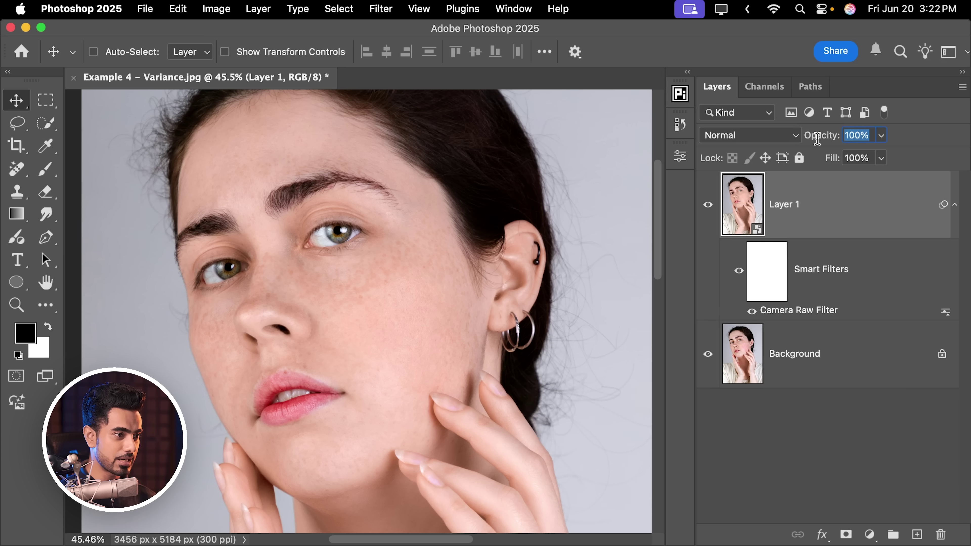
pyautogui.write('60')
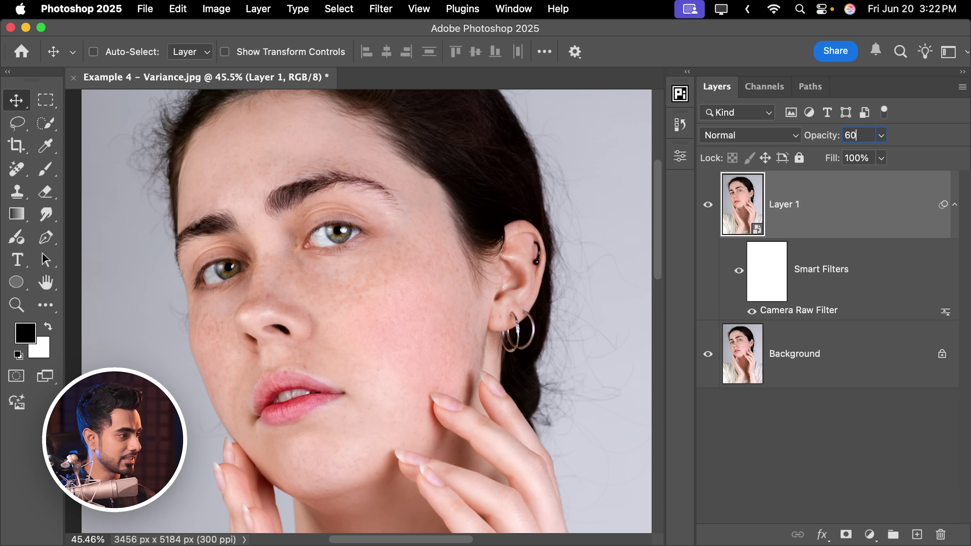
pyautogui.press('Return')
pyautogui.press('super+0')
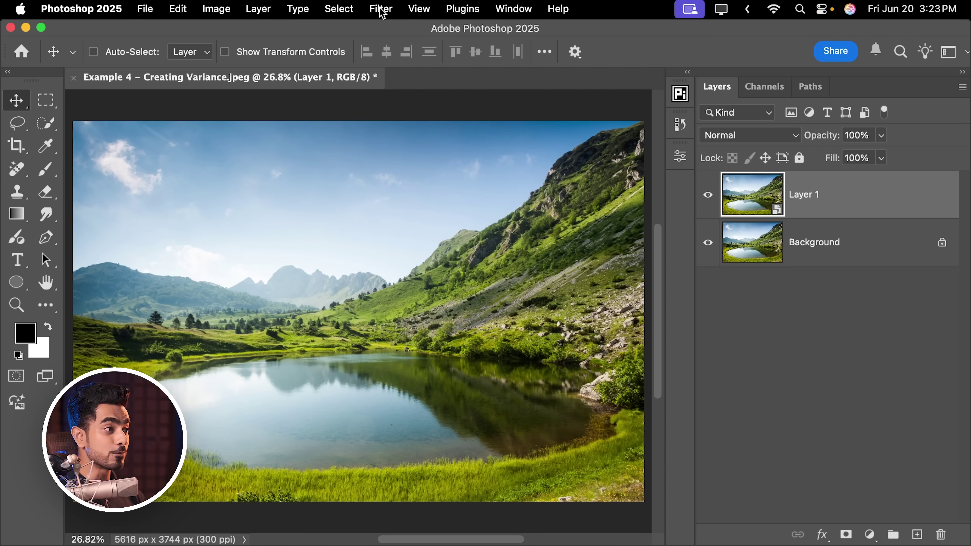
# Open Example 4 – Creating Variance.jpeg's Layer 1 in the Camera Raw Filter and sample the hillside's green as a Point Color
pyautogui.click(381, 9)
pyautogui.click(416, 149)
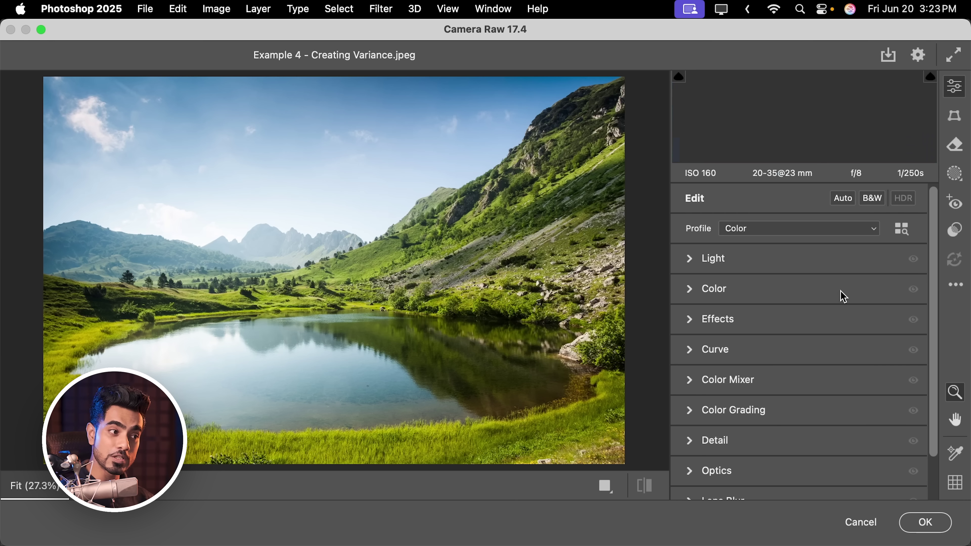
pyautogui.scroll(-2, 685, 381)
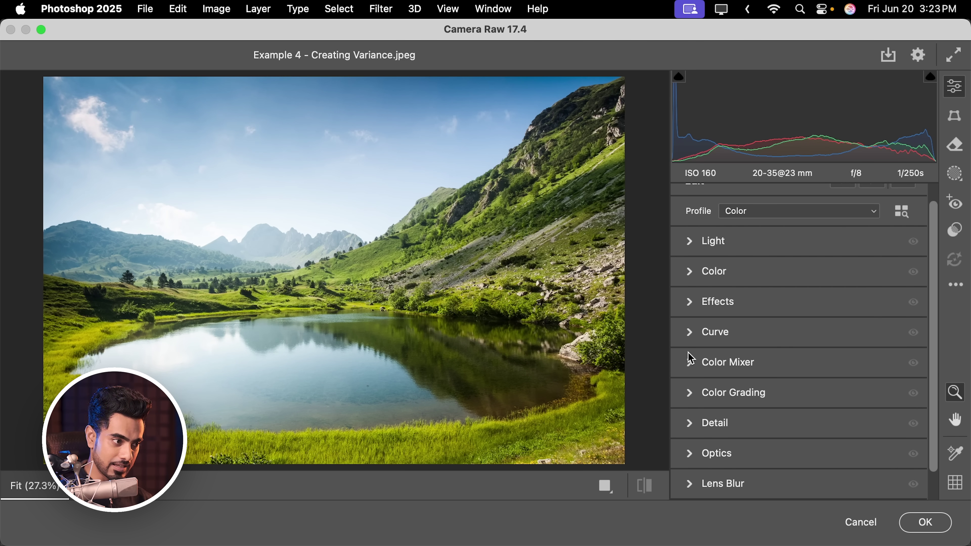
pyautogui.click(690, 359)
pyautogui.click(720, 254)
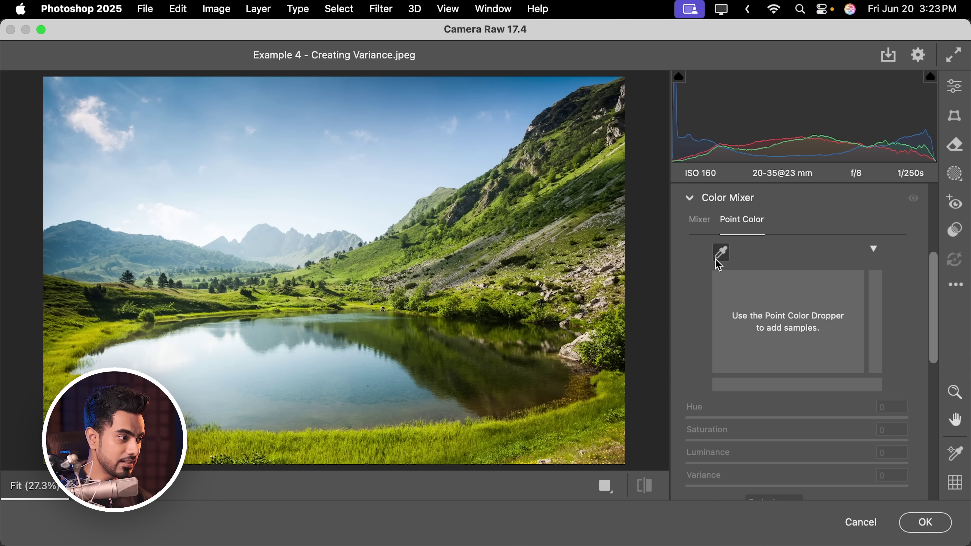
pyautogui.click(371, 265)
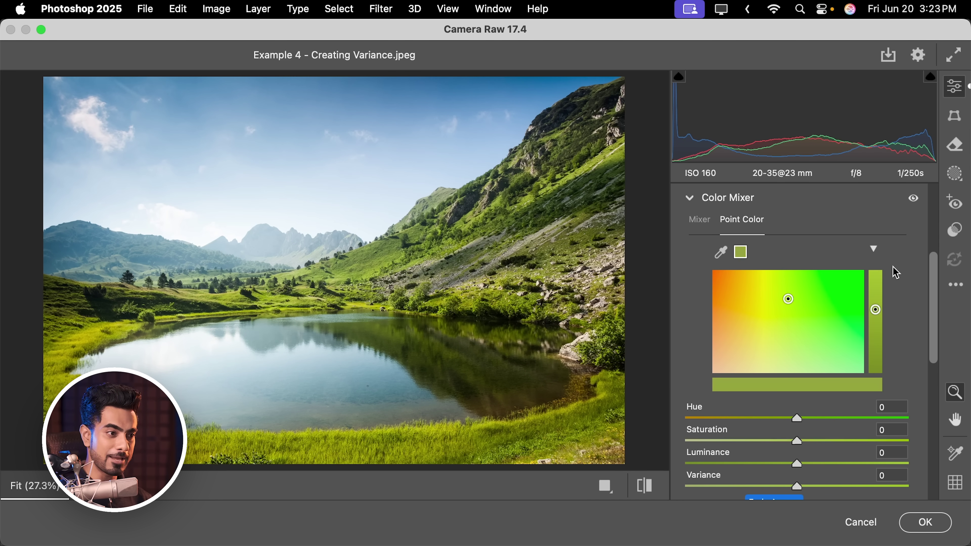
# Raise the sampled green's Variance to +100 and slightly increase its Saturation
pyautogui.scroll(-5, 913, 337)
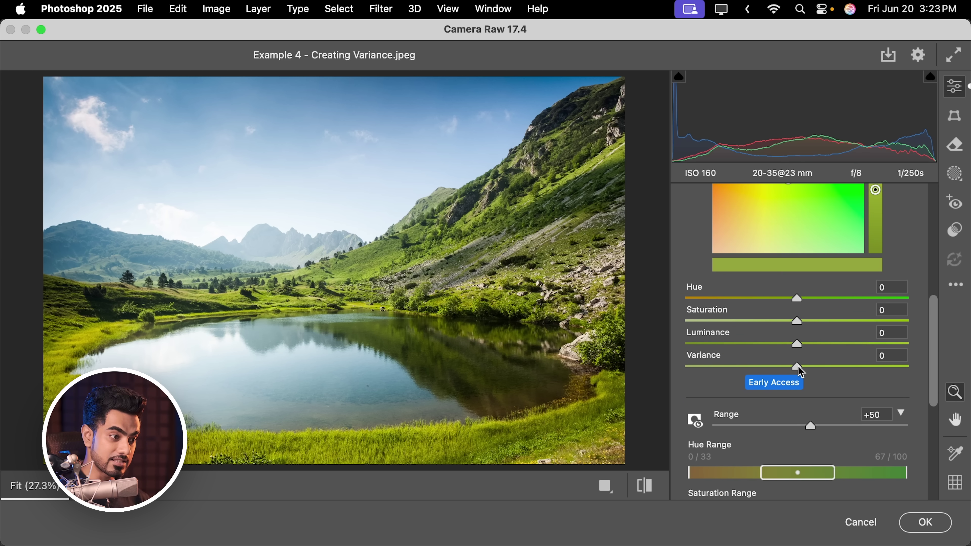
pyautogui.moveTo(797, 367); pyautogui.dragTo(864, 367)
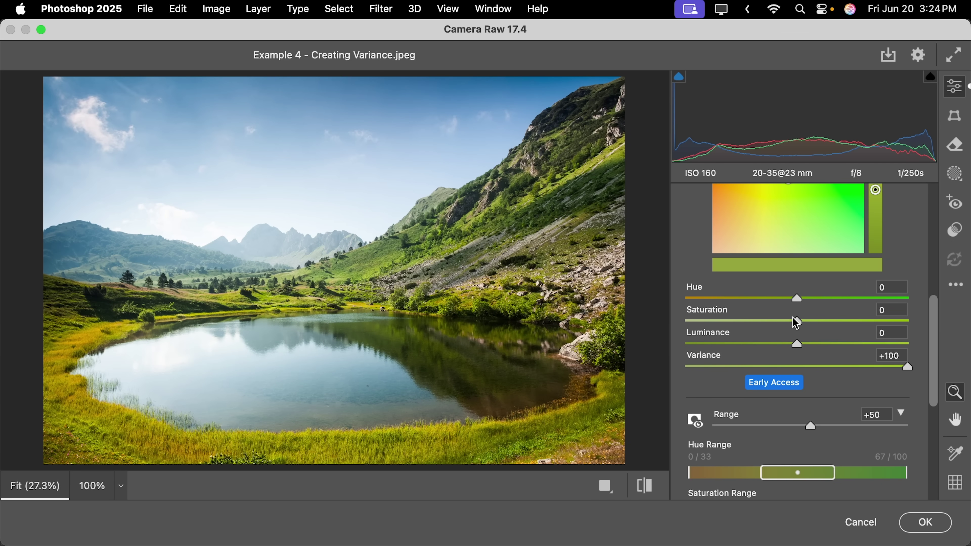
pyautogui.moveTo(801, 320); pyautogui.dragTo(808, 320)
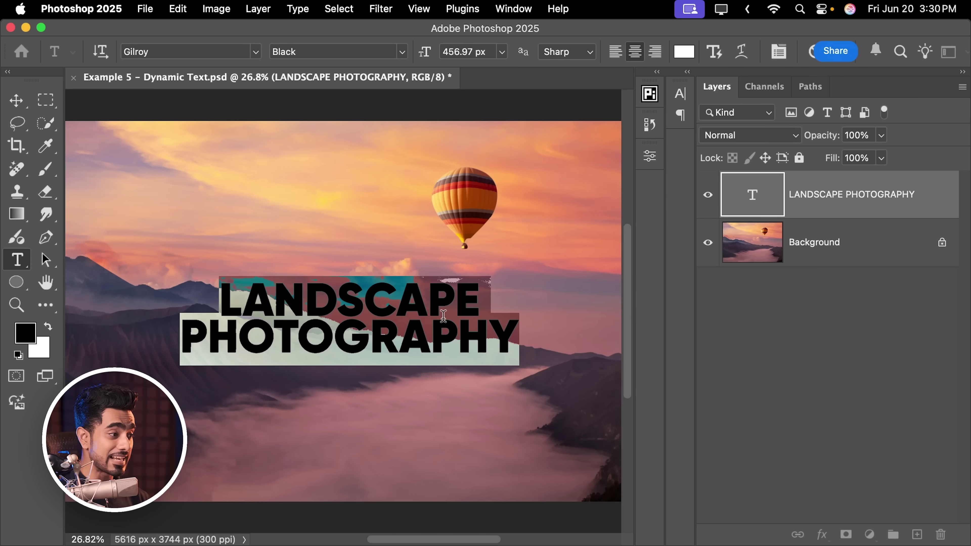
# Resize only the word PHOTOGRAPHY to 357 px and tighten its leading to 282 px, then commit the text
pyautogui.click(439, 316)
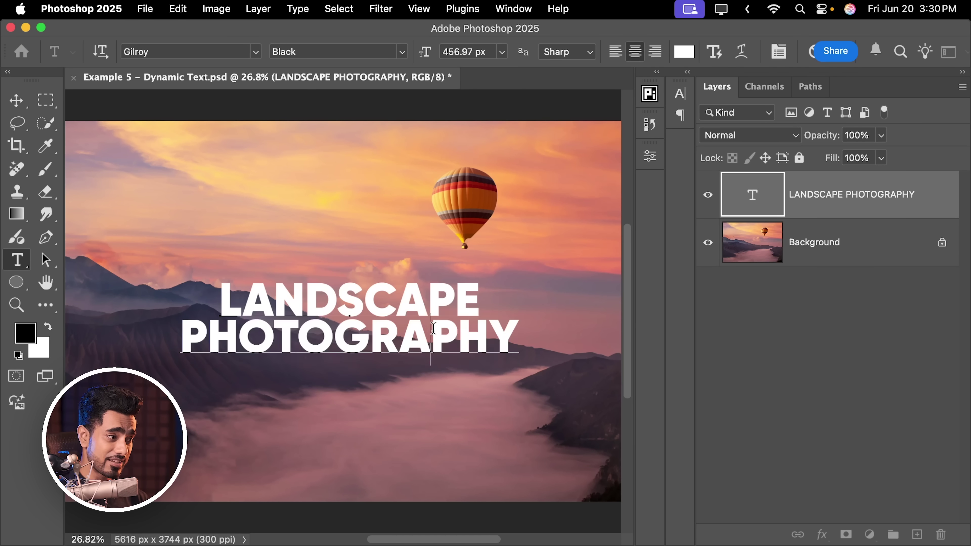
pyautogui.doubleClick(435, 314)
pyautogui.moveTo(424, 56); pyautogui.dragTo(373, 63)
pyautogui.click(778, 52)
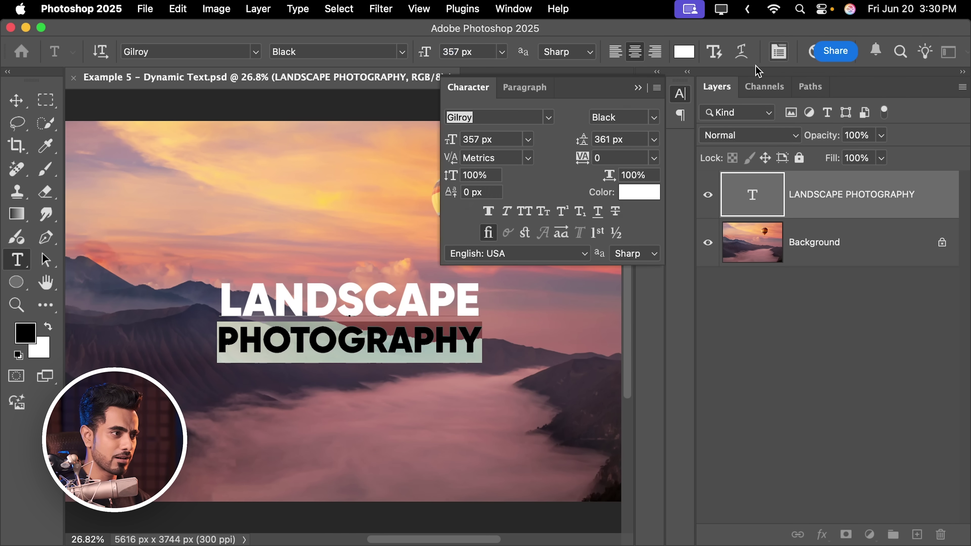
pyautogui.moveTo(578, 145); pyautogui.dragTo(531, 130)
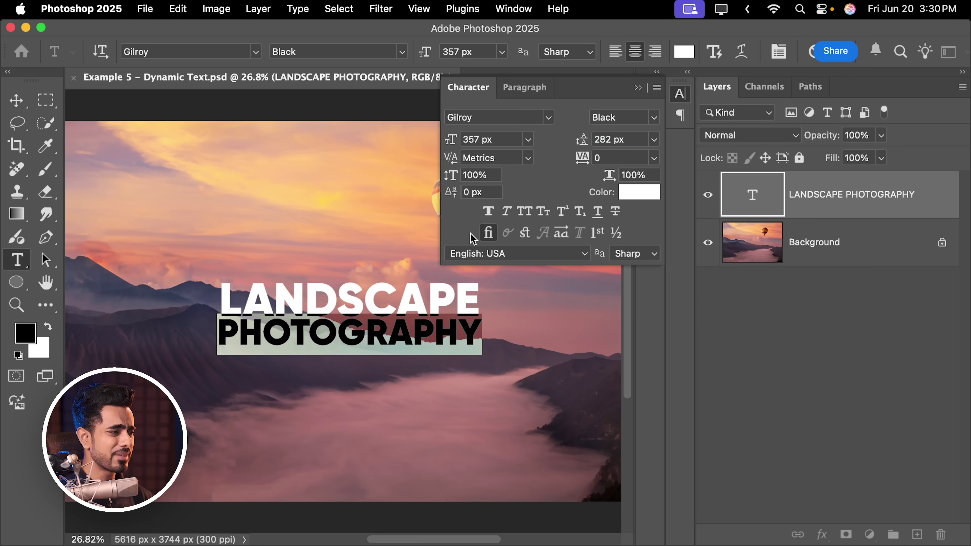
pyautogui.click(455, 293)
pyautogui.moveTo(473, 292); pyautogui.dragTo(323, 302)
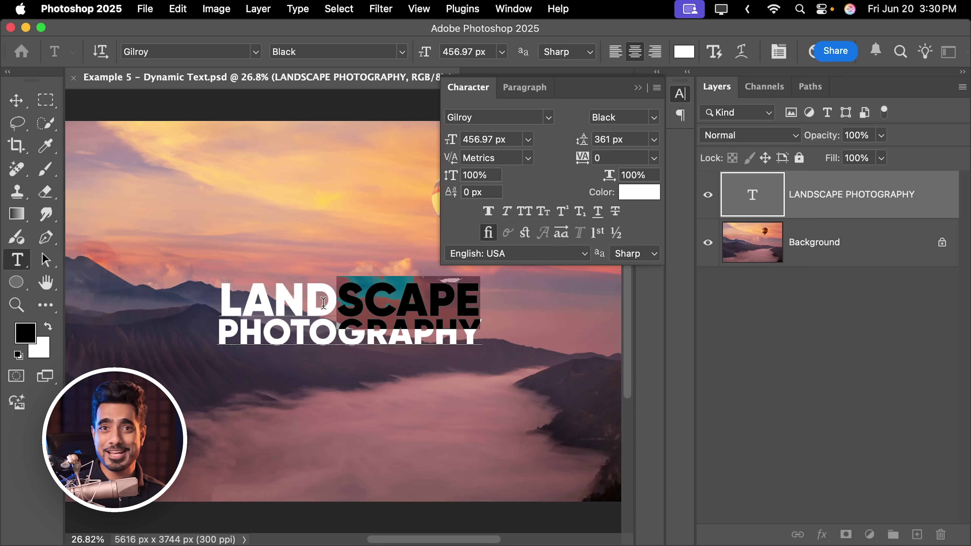
pyautogui.click(324, 302)
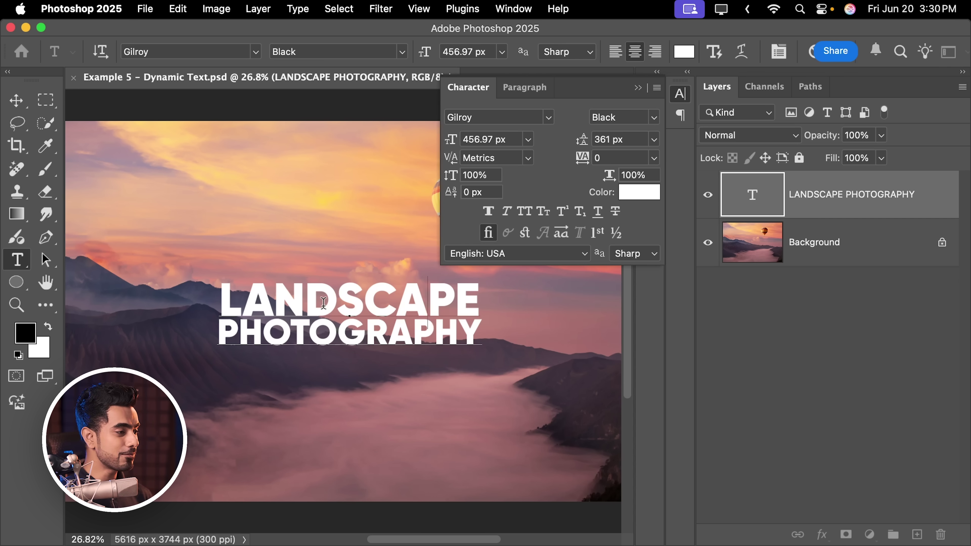
pyautogui.click(848, 242)
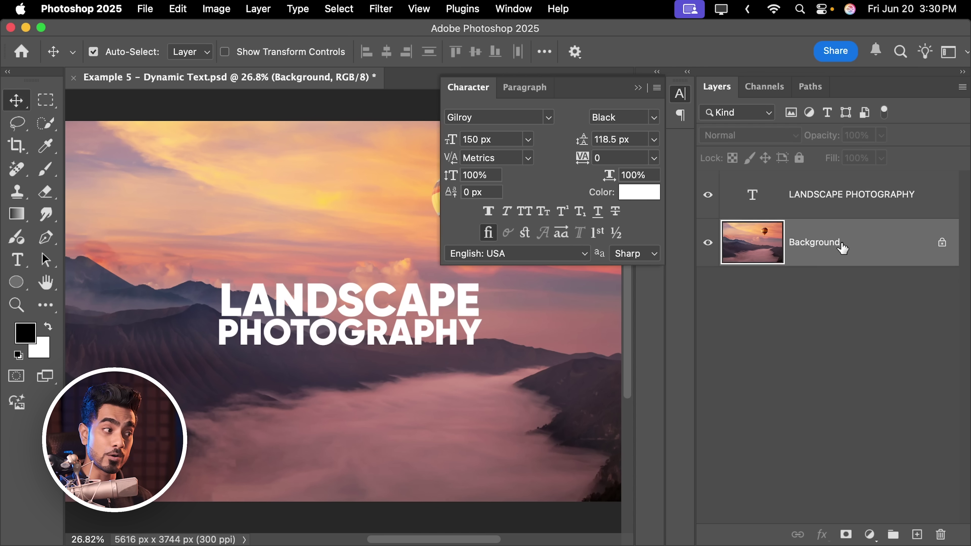
pyautogui.click(637, 89)
# Turn on Dynamic Text for the LANDSCAPE PHOTOGRAPHY layer and commit the change
pyautogui.click(768, 207)
pyautogui.doubleClick(763, 206)
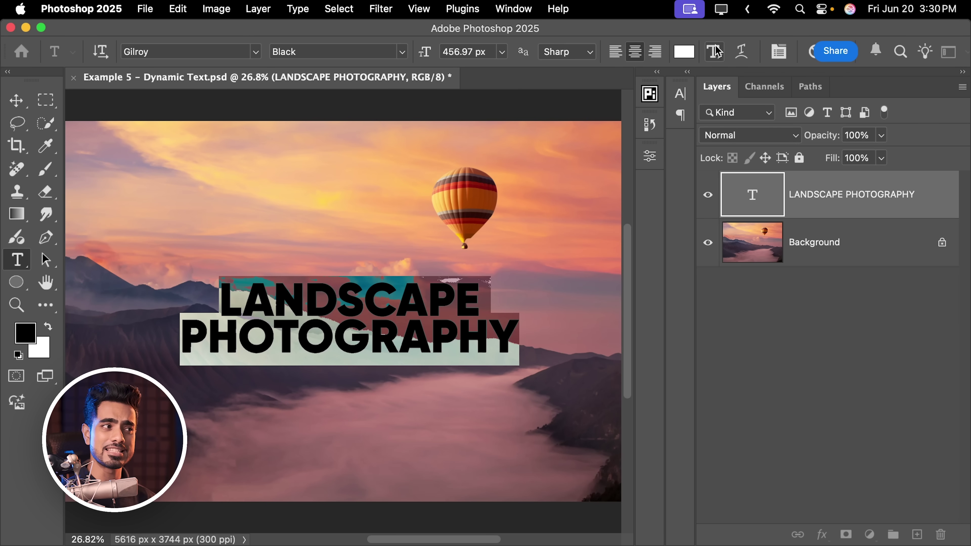
pyautogui.press('super+Return')
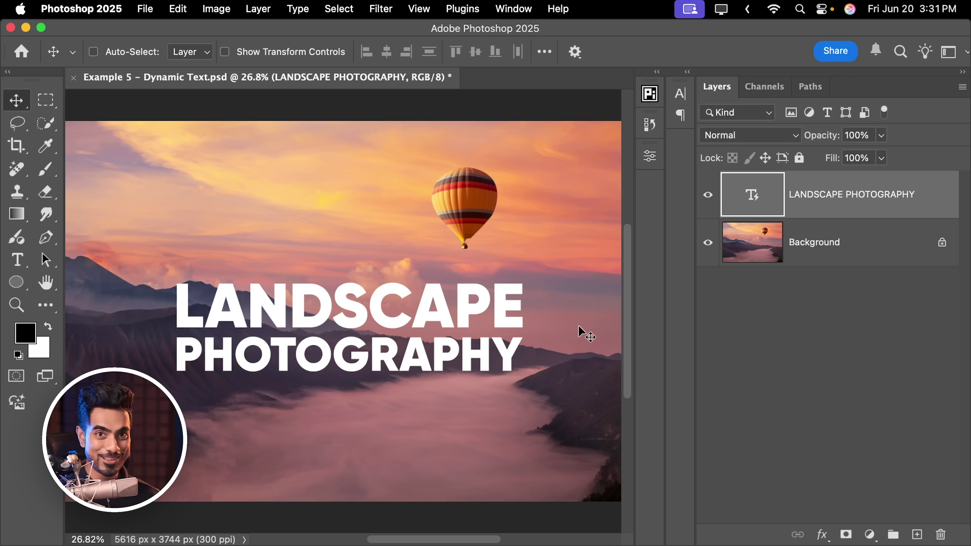
# Widen the dynamic text box slightly and append IS AMAZING after PHOTOGRAPHY
pyautogui.doubleClick(745, 197)
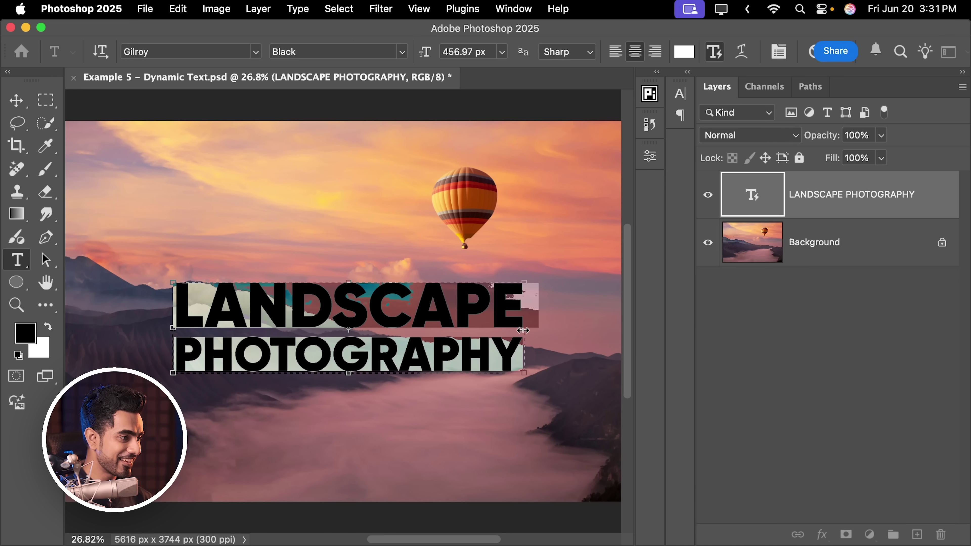
pyautogui.moveTo(523, 330); pyautogui.dragTo(548, 373)
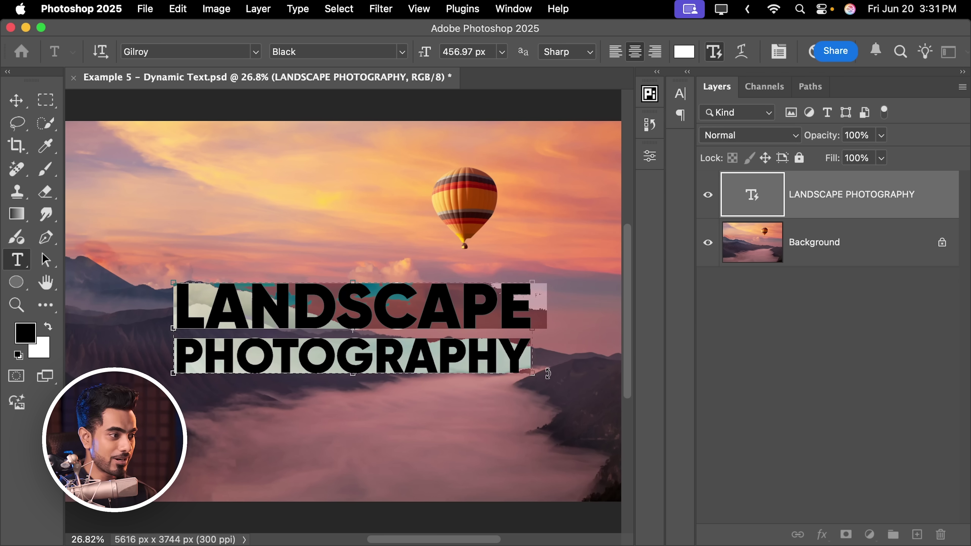
pyautogui.write('IS')
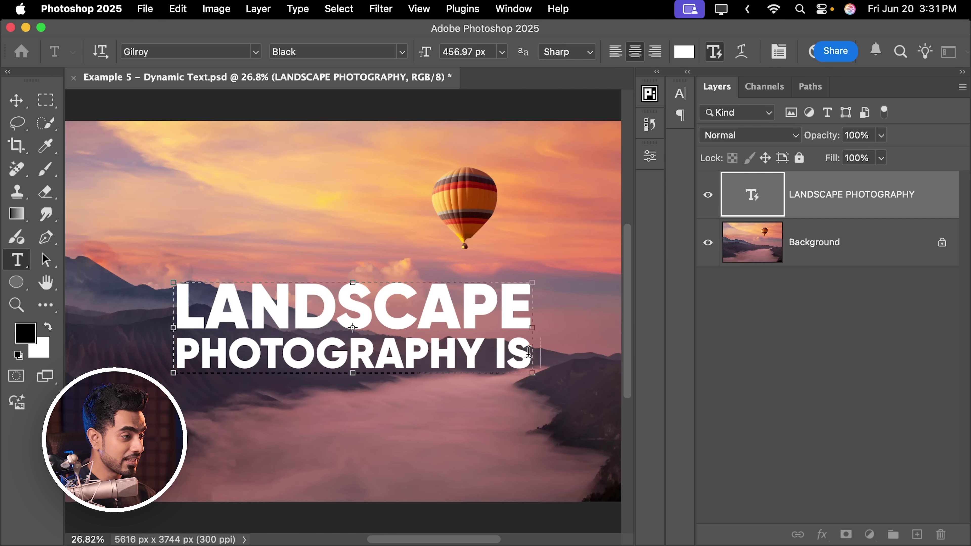
pyautogui.write(' AMAZING')
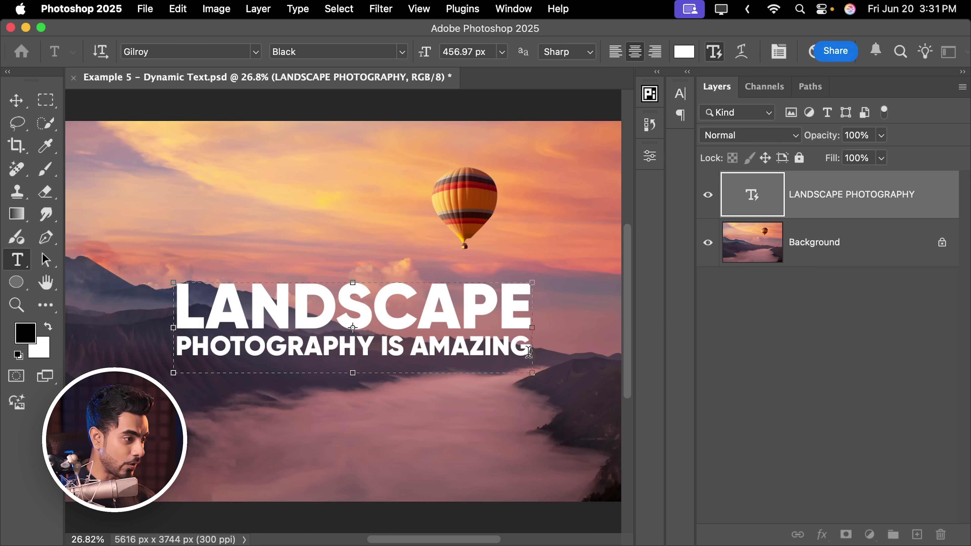
# Replace the dynamic text with NATURE and PHOTOGRAPHY on separate lines and resize its box to span the middle of the image
pyautogui.moveTo(533, 373); pyautogui.dragTo(445, 396)
pyautogui.press('super+a')
pyautogui.write('NATURE ')
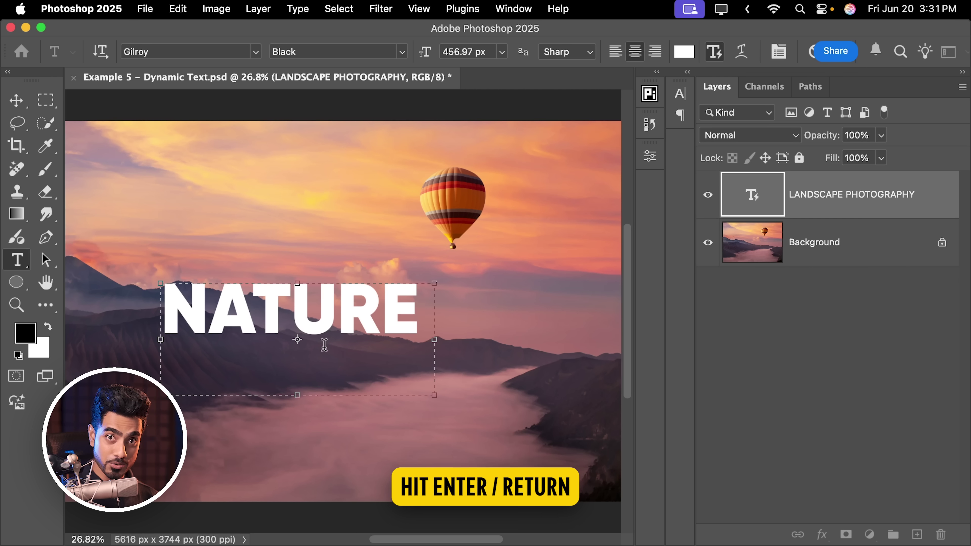
pyautogui.write('PHOTOGRAPHY')
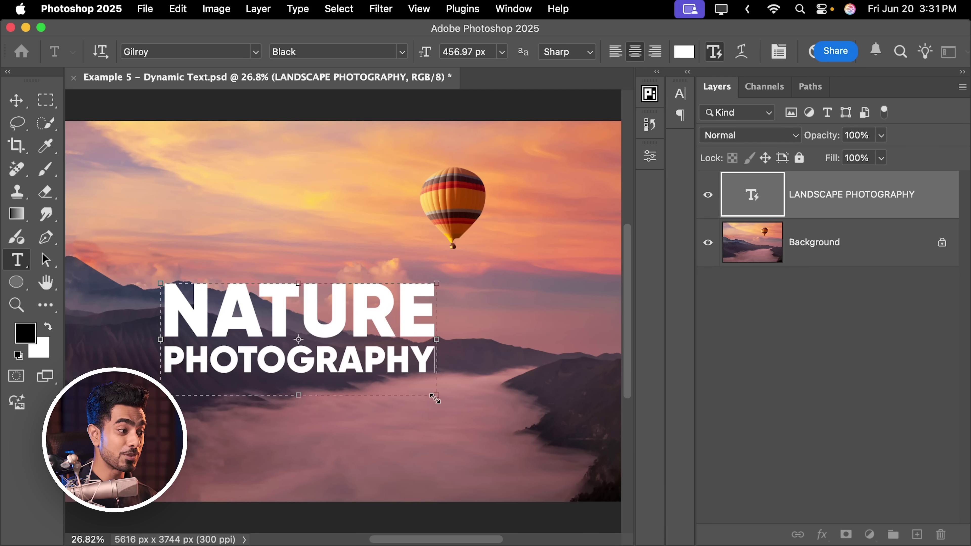
pyautogui.moveTo(436, 396); pyautogui.dragTo(510, 413)
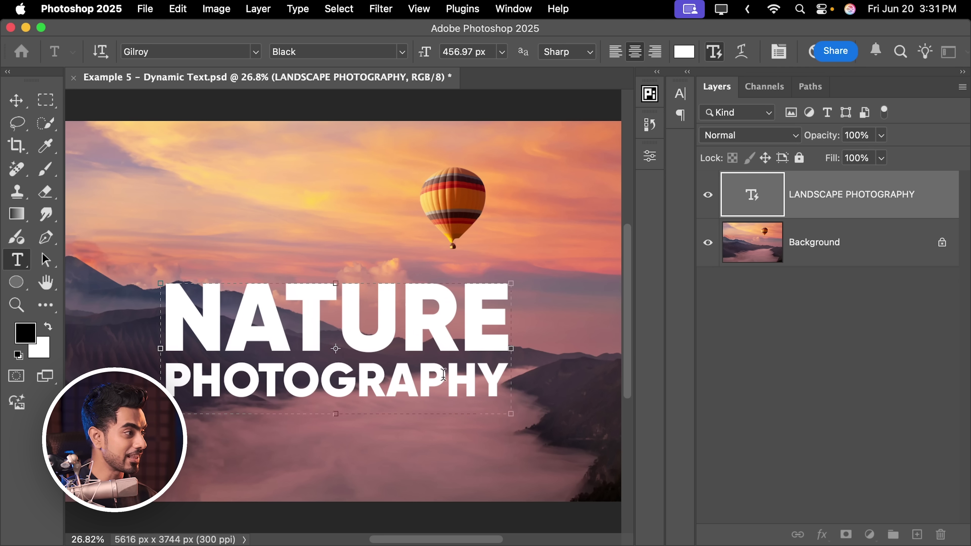
# Move the NATURE PHOTOGRAPHY text slightly upward and set its blend mode to Overlay
pyautogui.click(17, 102)
pyautogui.moveTo(347, 330)
pyautogui.mouseDown()
pyautogui.moveTo(359, 323)
pyautogui.moveTo(351, 315)
pyautogui.moveTo(346, 323)
pyautogui.mouseUp()
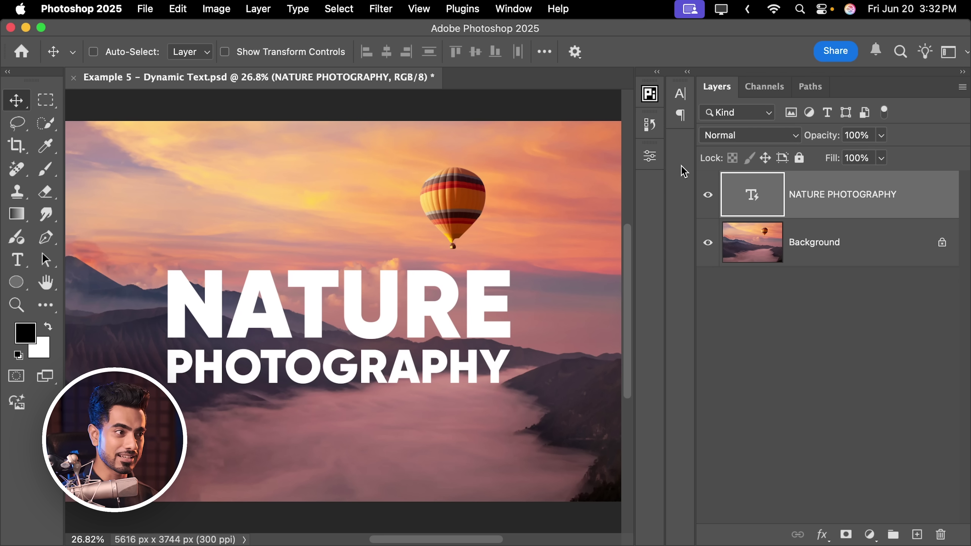
pyautogui.click(746, 137)
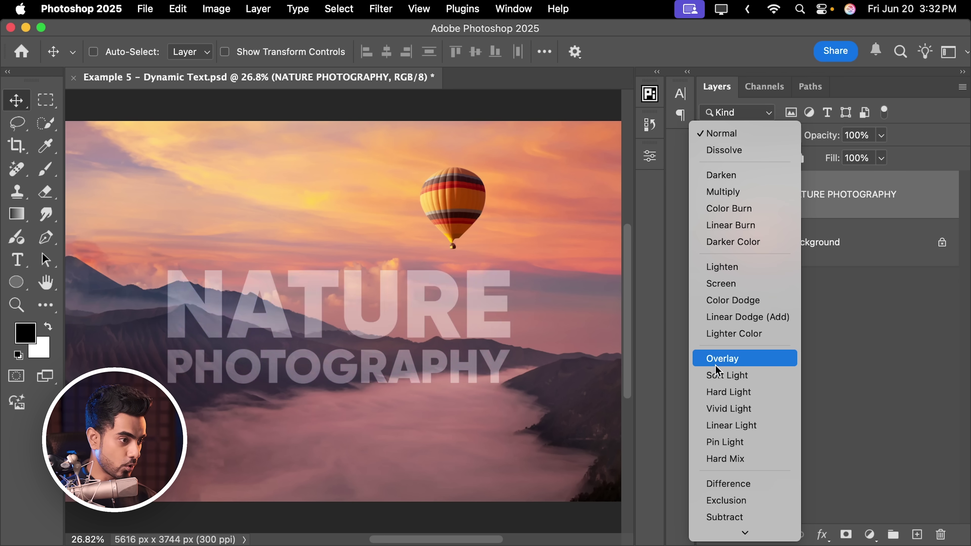
pyautogui.click(693, 358)
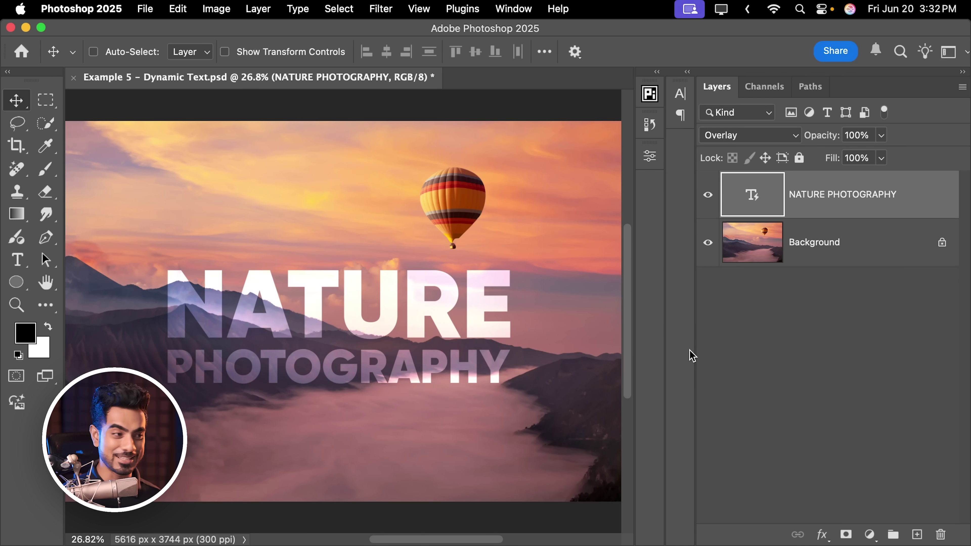
# Duplicate the Background layer and apply a Gaussian Blur with a 73.7-pixel radius to the copy
pyautogui.click(836, 242)
pyautogui.press('super+j')
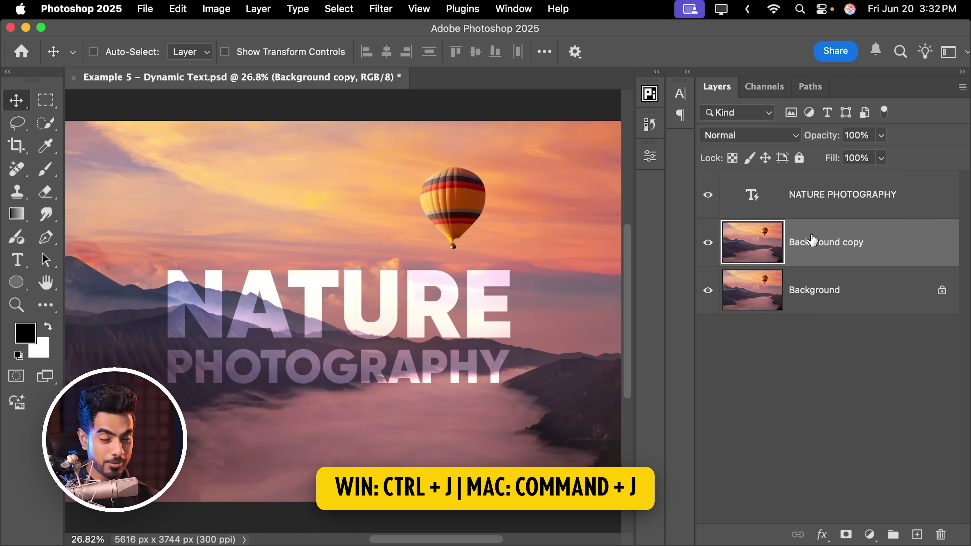
pyautogui.click(381, 9)
pyautogui.moveTo(455, 214)
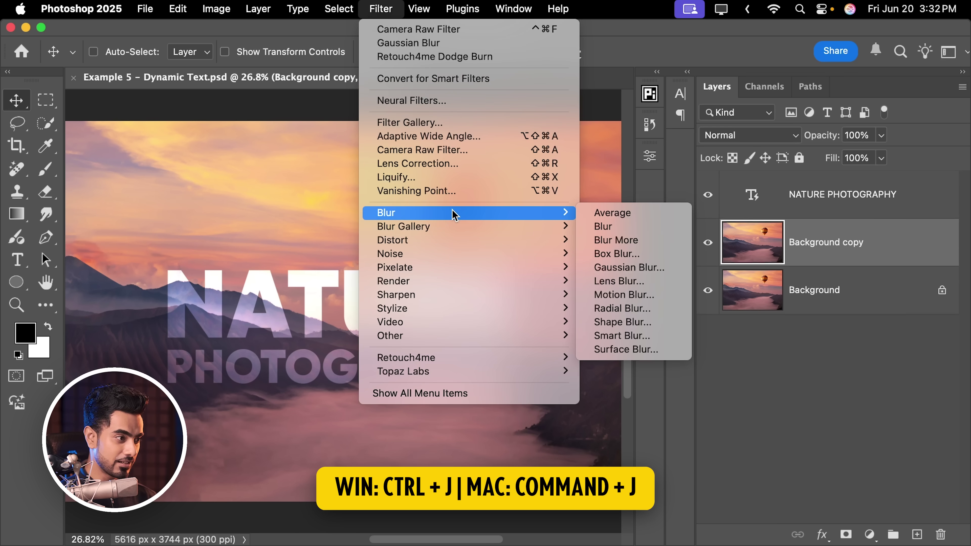
pyautogui.click(648, 269)
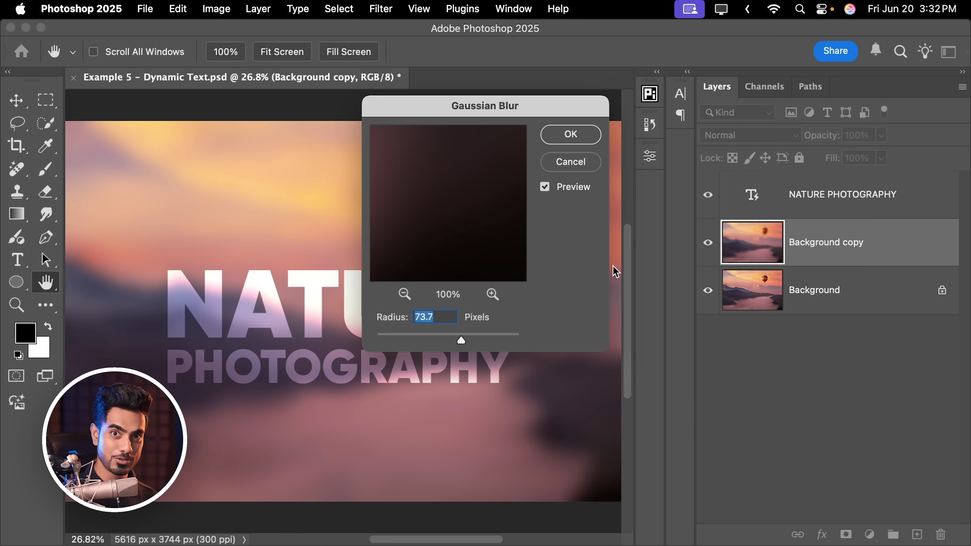
pyautogui.moveTo(448, 109); pyautogui.dragTo(560, 186)
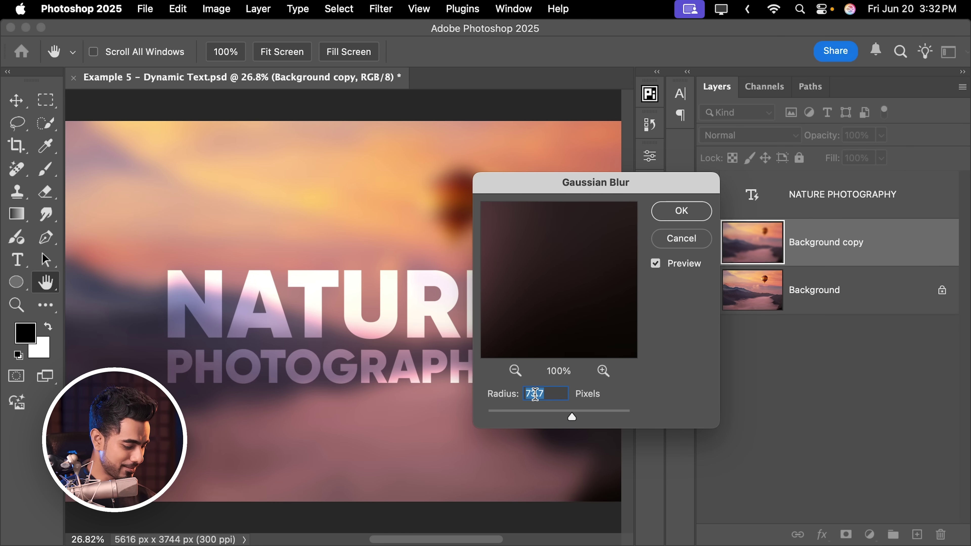
pyautogui.click(684, 213)
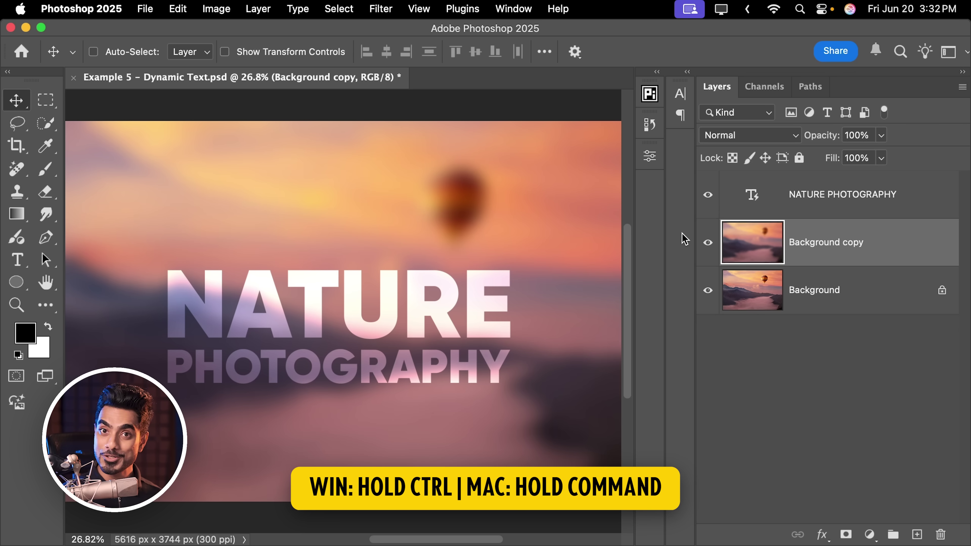
# Load the NATURE PHOTOGRAPHY text as a selection and use it to mask the blurred Background copy
pyautogui.keyDown('super'); pyautogui.click(752, 199); pyautogui.keyUp('super')
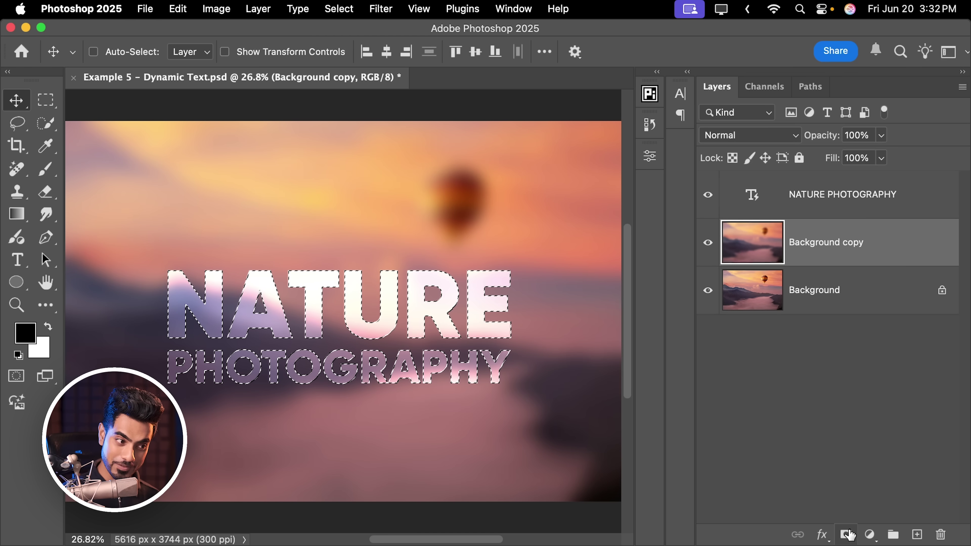
pyautogui.click(846, 534)
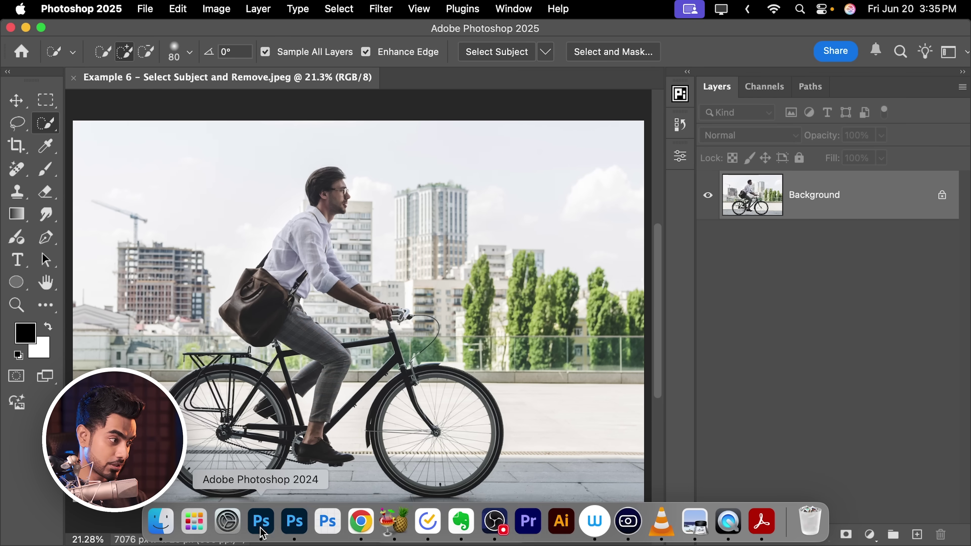
# Switch to Adobe Photoshop 2024, select the cyclist with Select Subject, and add a layer mask from the selection
pyautogui.click(260, 534)
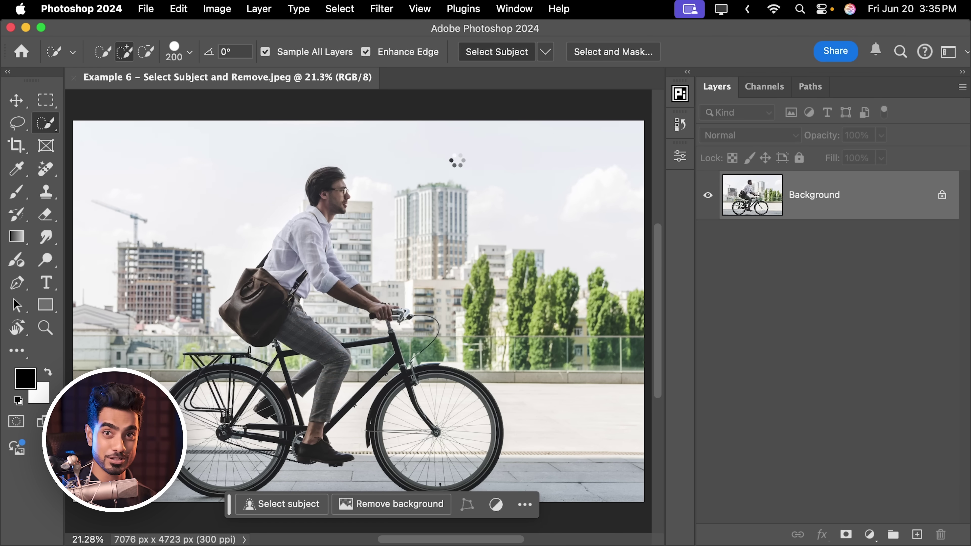
pyautogui.click(845, 534)
# Examine the masked cyclist's cutout closely around the bicycle wheels, frame, legs, bag and upper body
pyautogui.scroll(5, 386, 394)
pyautogui.hscroll(-5, 494, 294)
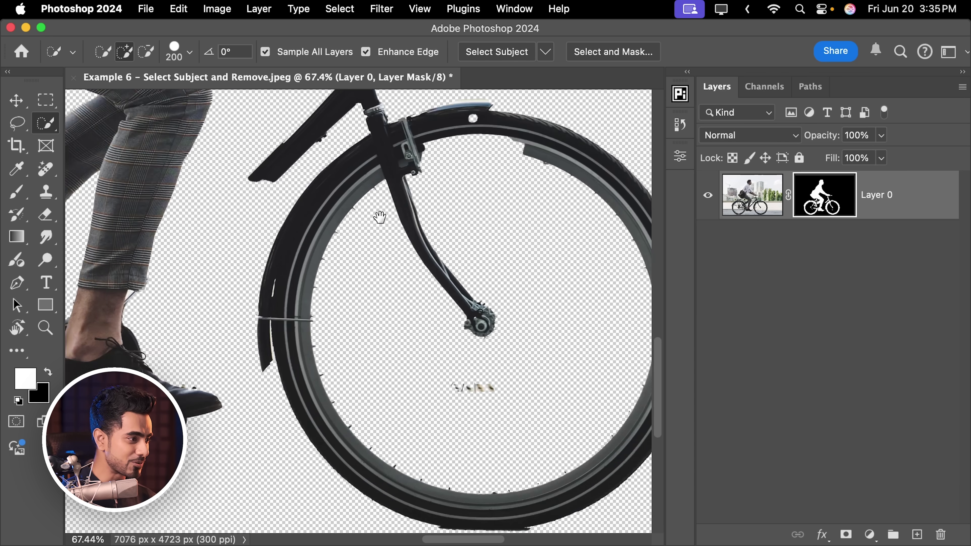
pyautogui.hscroll(-5, 427, 272)
pyautogui.scroll(2, 397, 291)
pyautogui.scroll(5, 366, 271)
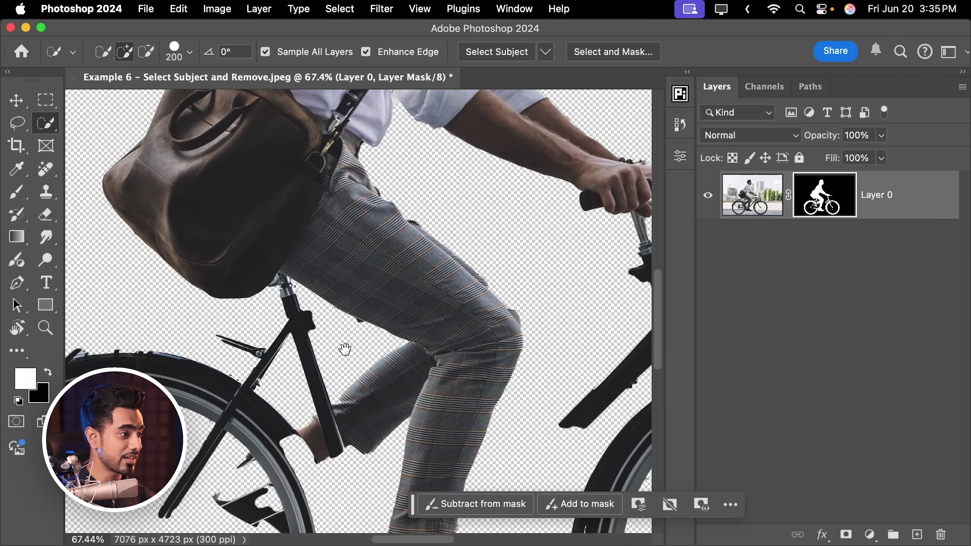
pyautogui.hscroll(2, 447, 245)
pyautogui.scroll(10, 329, 413)
pyautogui.hscroll(4, 329, 413)
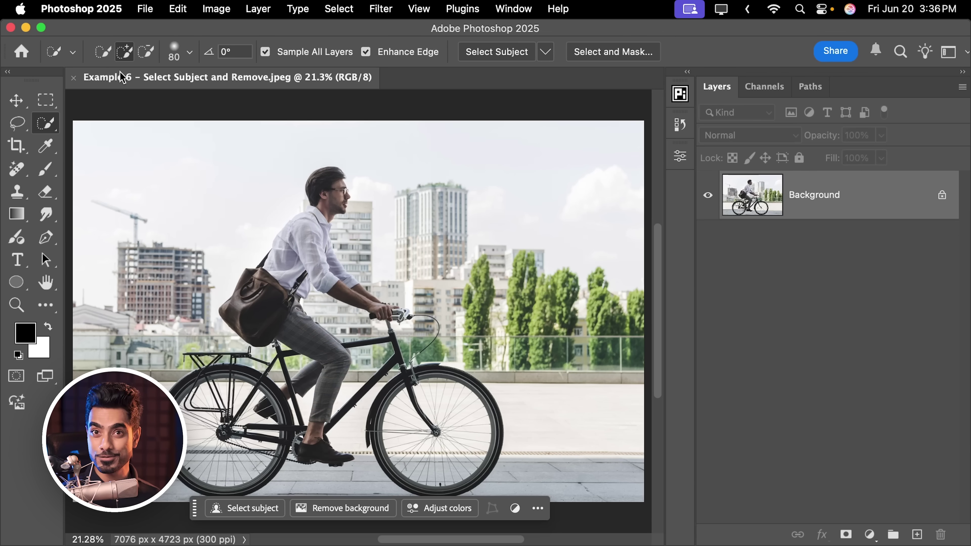
# In Photoshop 2025's Image Processing preferences, set Select Subject and Remove Background to Cloud (Detailed results)
pyautogui.click(90, 12)
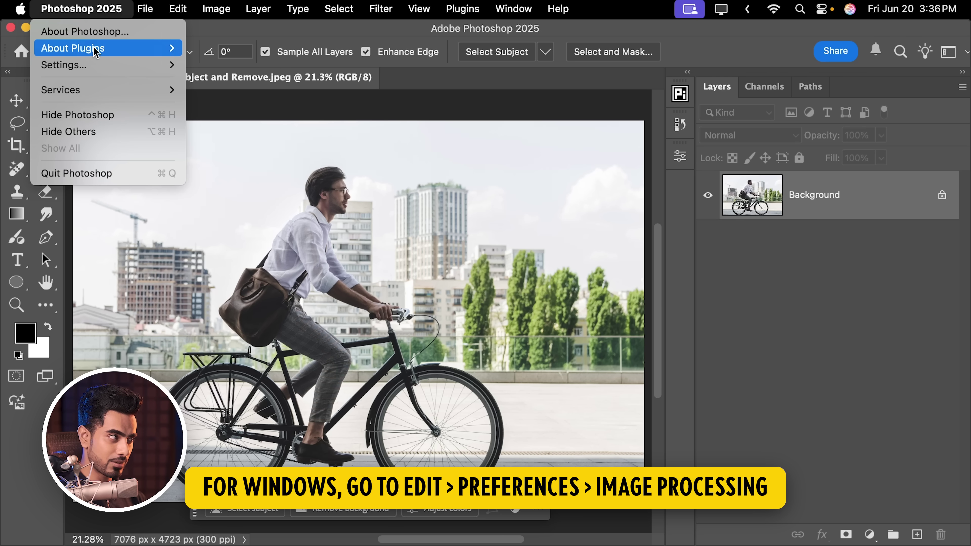
pyautogui.moveTo(95, 66)
pyautogui.click(291, 182)
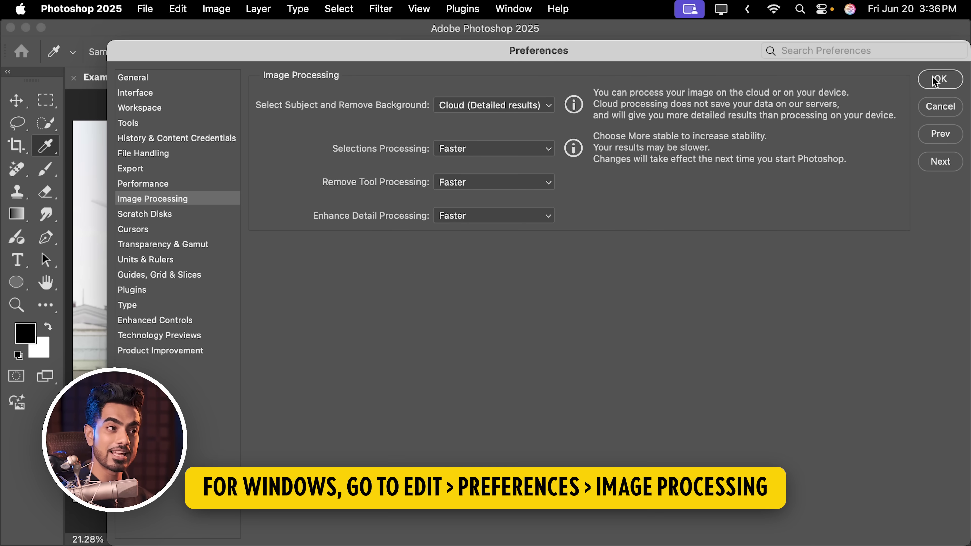
pyautogui.click(934, 80)
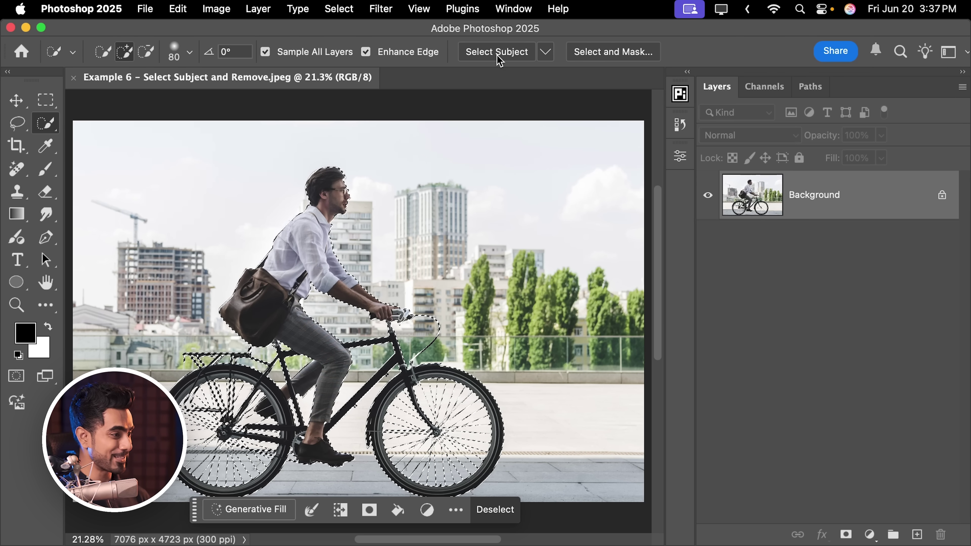
# Examine the cyclist's selection closely around both wheels' spokes, the bicycle frame, arms and handlebars
pyautogui.scroll(3, 460, 400)
pyautogui.scroll(-2, 420, 383)
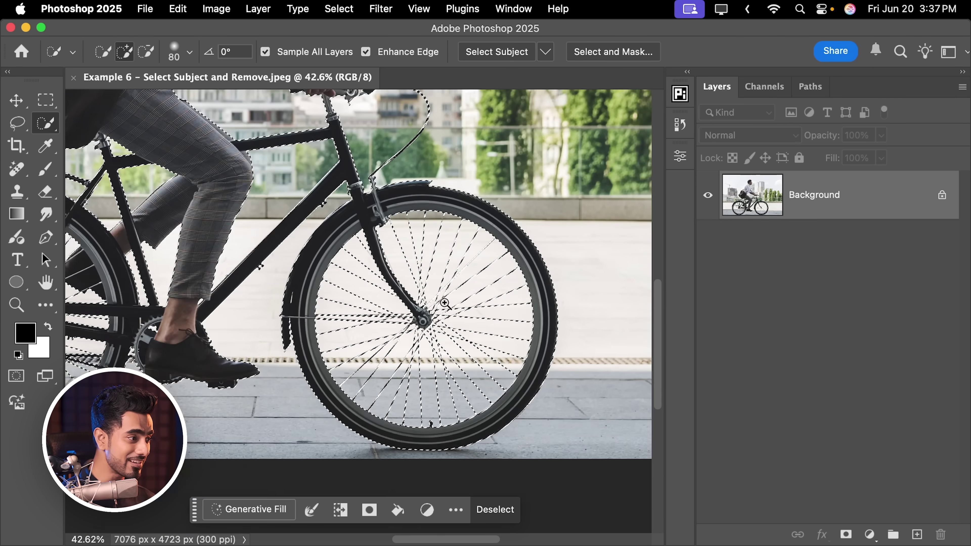
pyautogui.scroll(3, 295, 344)
pyautogui.hscroll(-2, 227, 303)
pyautogui.hscroll(-10, 227, 302)
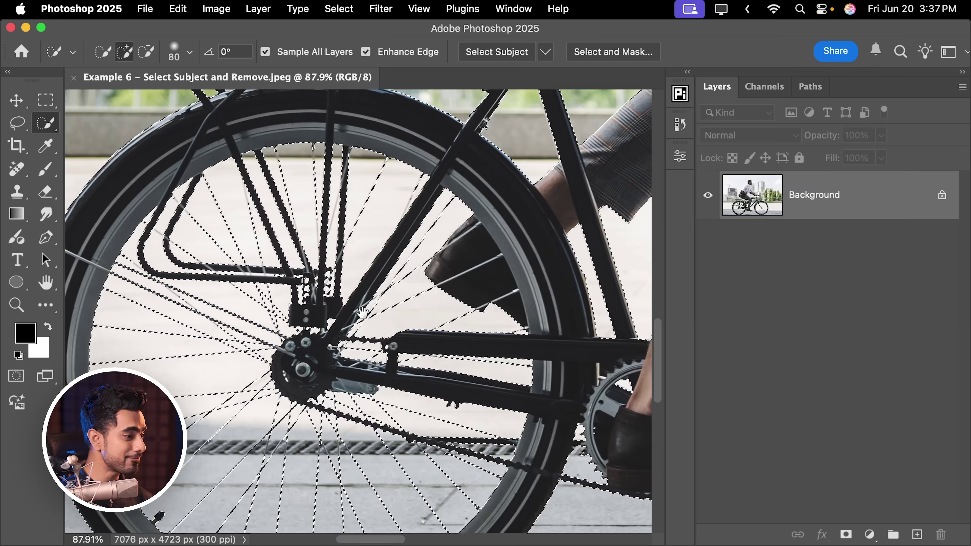
pyautogui.scroll(5, 447, 239)
pyautogui.scroll(8, 447, 239)
pyautogui.hscroll(5, 407, 225)
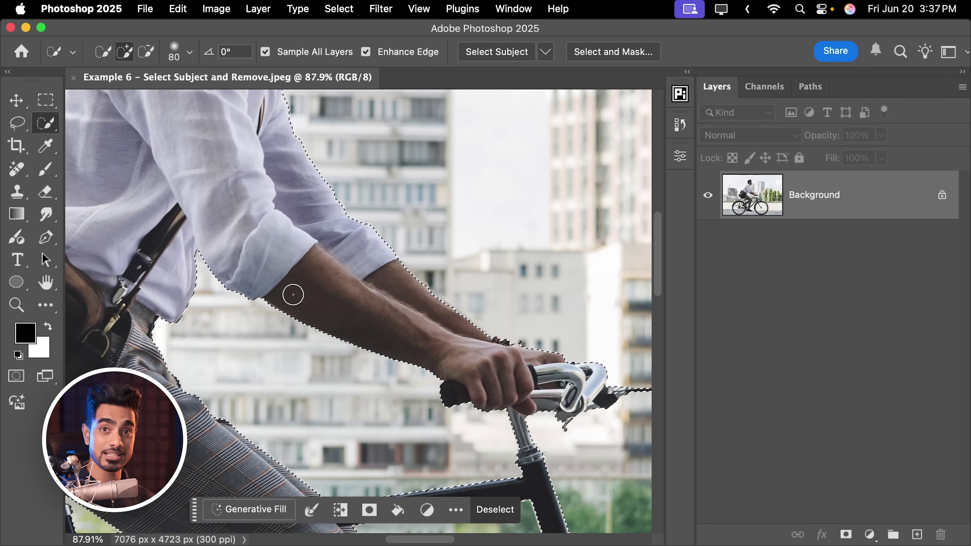
# Add a layer mask from the cyclist's selection and examine the cutout around the hair, rear wheel and front wheel spokes
pyautogui.click(845, 534)
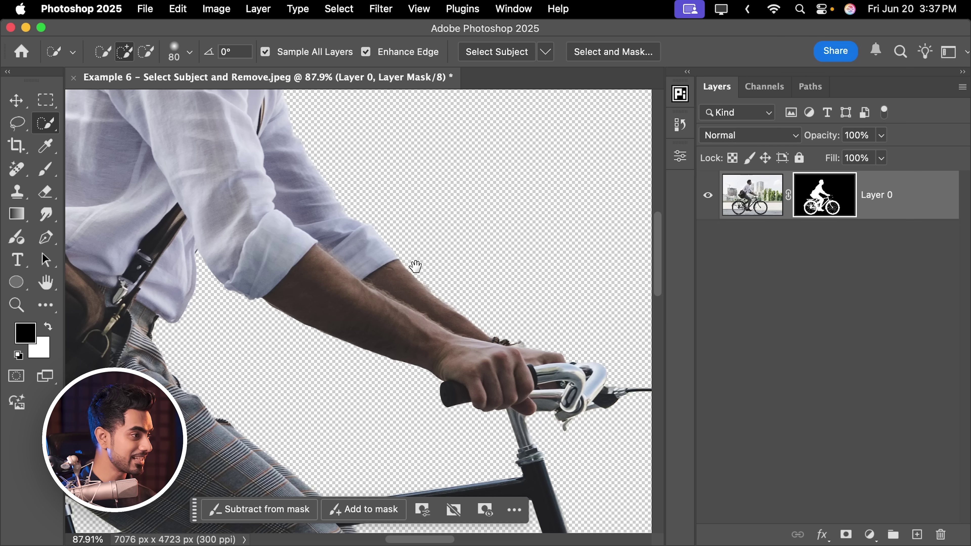
pyautogui.scroll(10, 416, 250)
pyautogui.hscroll(-4, 418, 334)
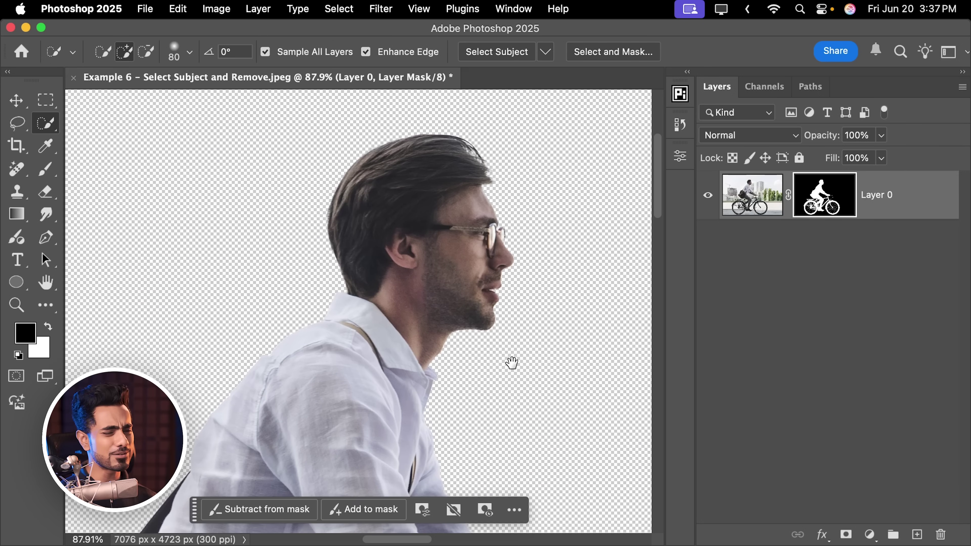
pyautogui.scroll(-20, 512, 362)
pyautogui.hscroll(-2, 431, 386)
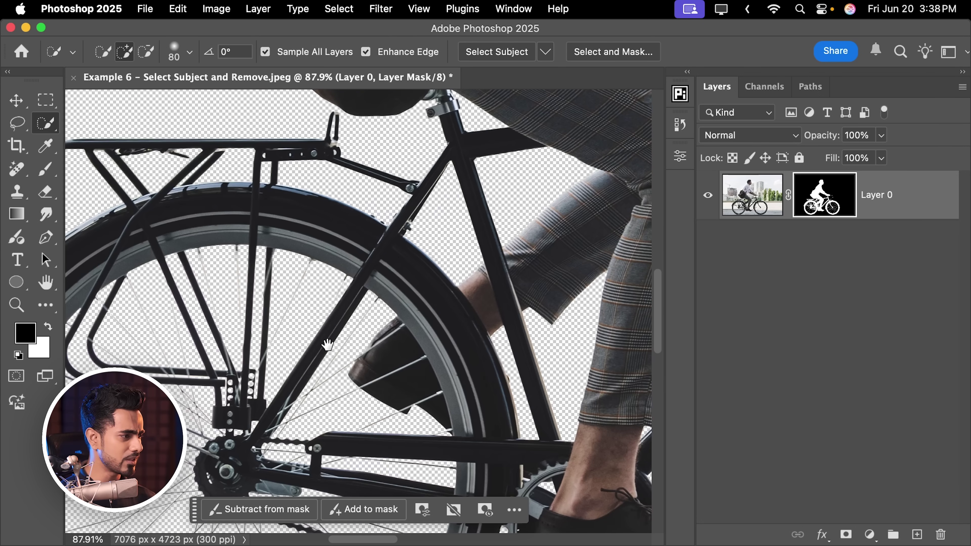
pyautogui.hscroll(15, 327, 345)
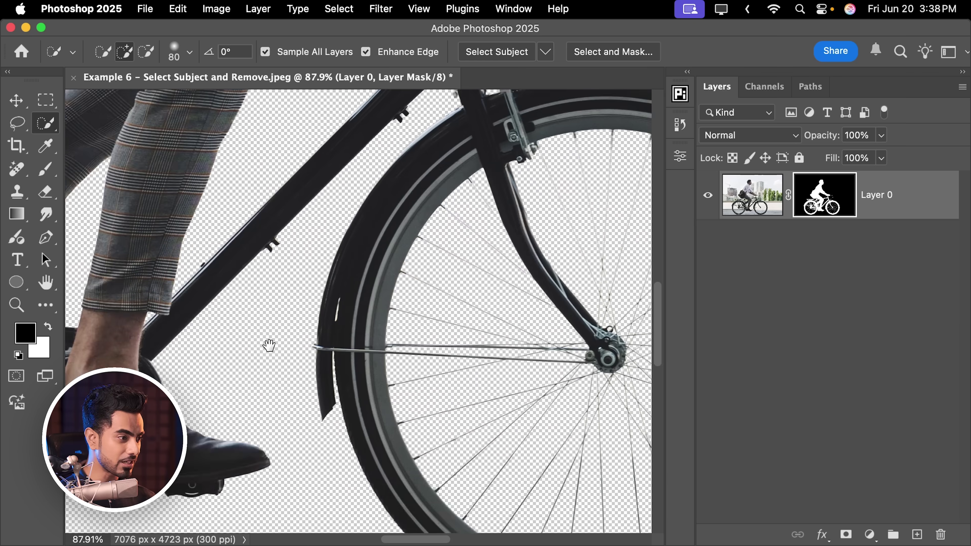
pyautogui.hscroll(6, 269, 345)
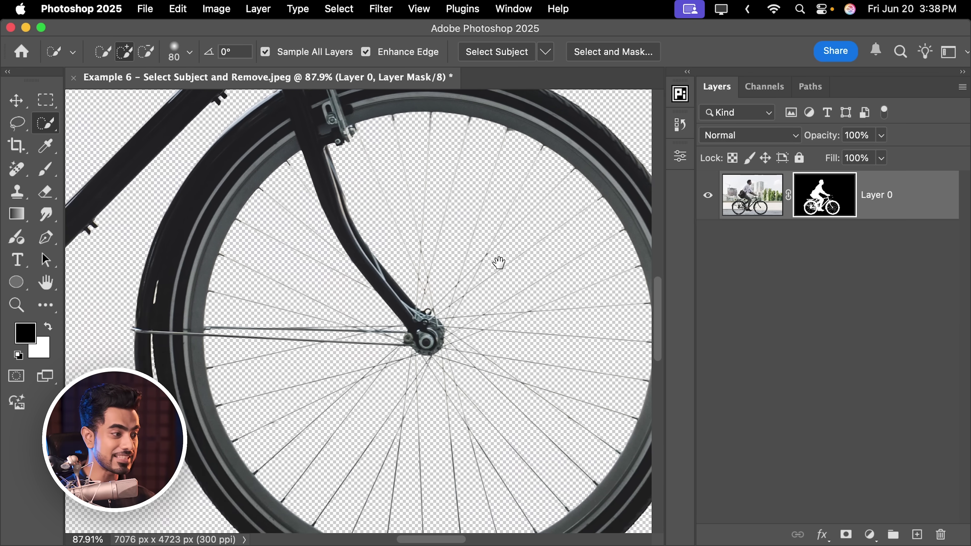
pyautogui.scroll(-1, 499, 264)
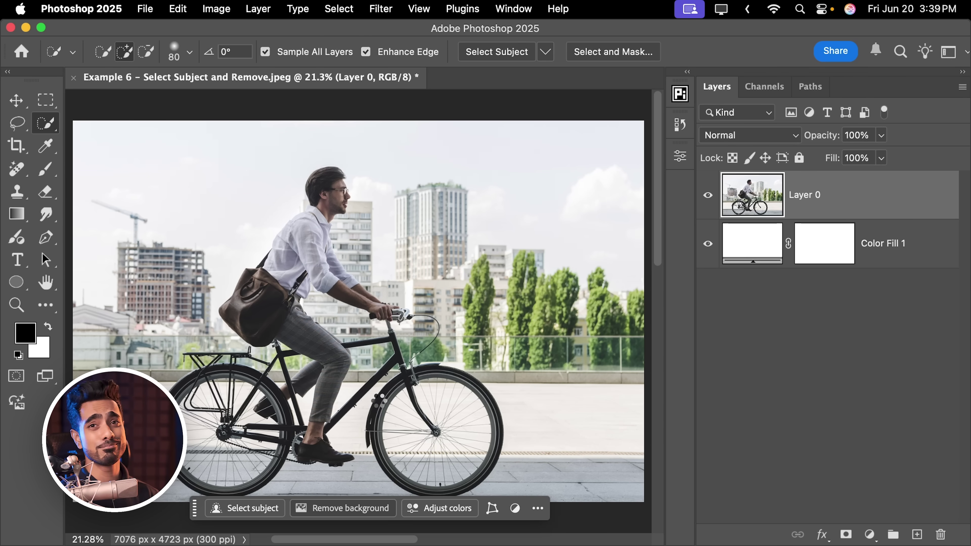
# Remove the background from the cyclist photo above the white fill layer and inspect the bicycle's edges
pyautogui.click(343, 508)
pyautogui.scroll(6, 473, 405)
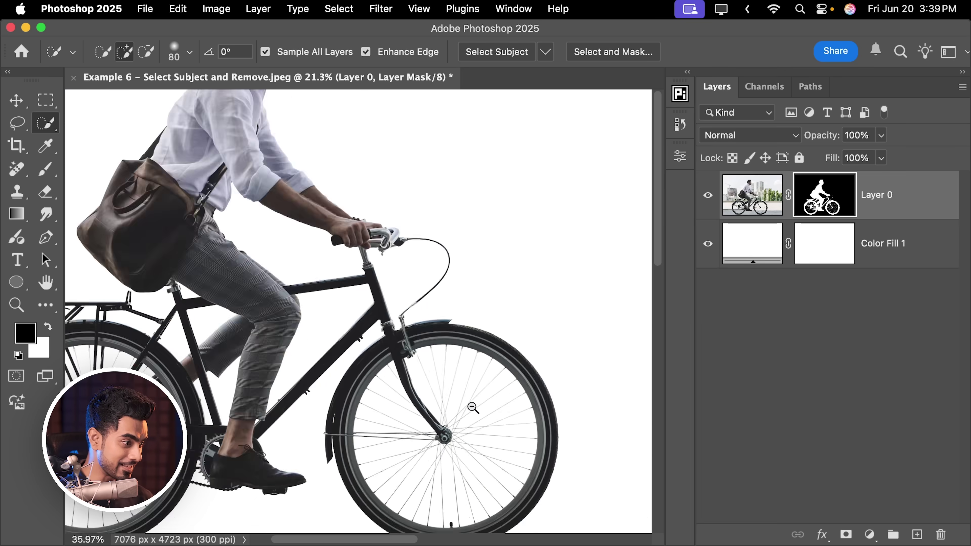
pyautogui.moveTo(279, 301); pyautogui.dragTo(546, 319)
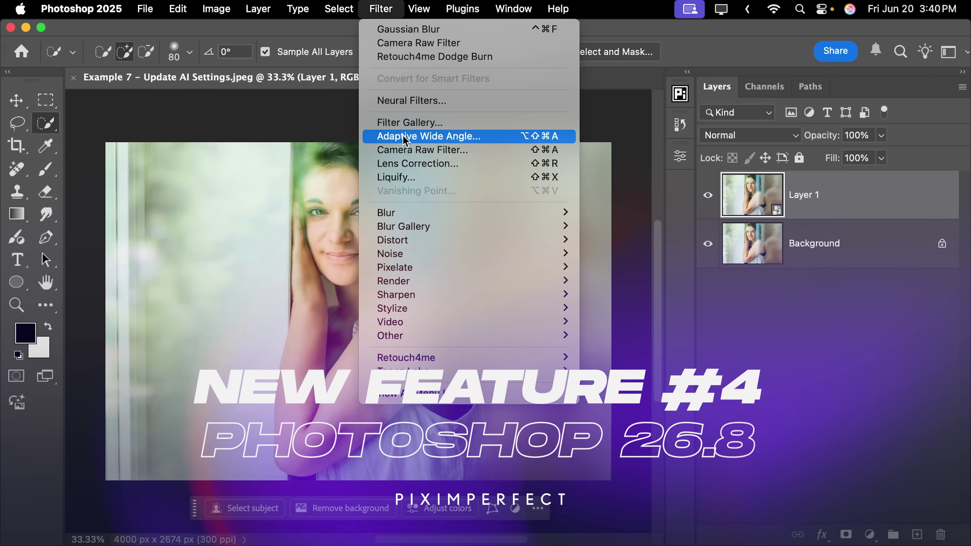
# In the Camera Raw filter, mask the woman's background and set the mask's Exposure to -0.70
pyautogui.click(408, 153)
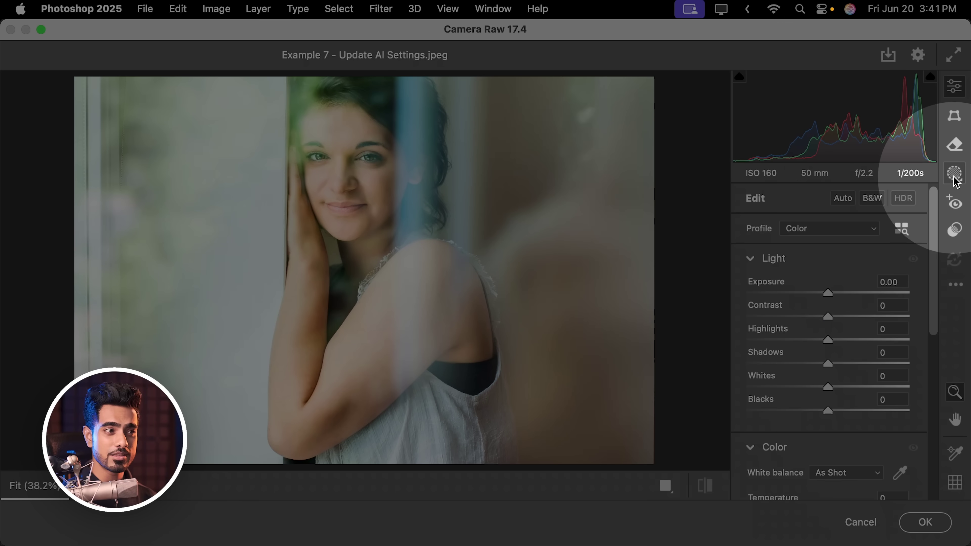
pyautogui.click(954, 174)
pyautogui.click(892, 243)
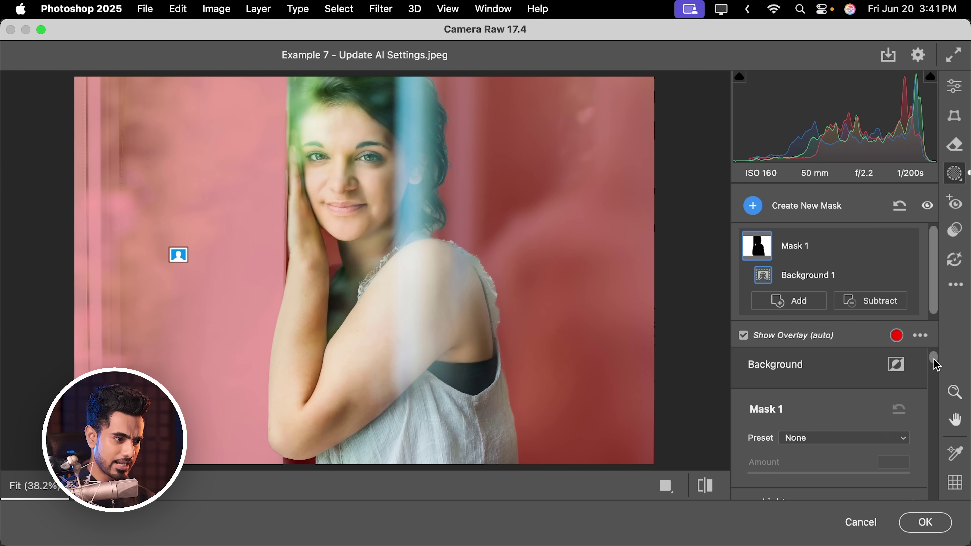
pyautogui.scroll(-5, 933, 359)
pyautogui.moveTo(829, 392); pyautogui.dragTo(814, 392)
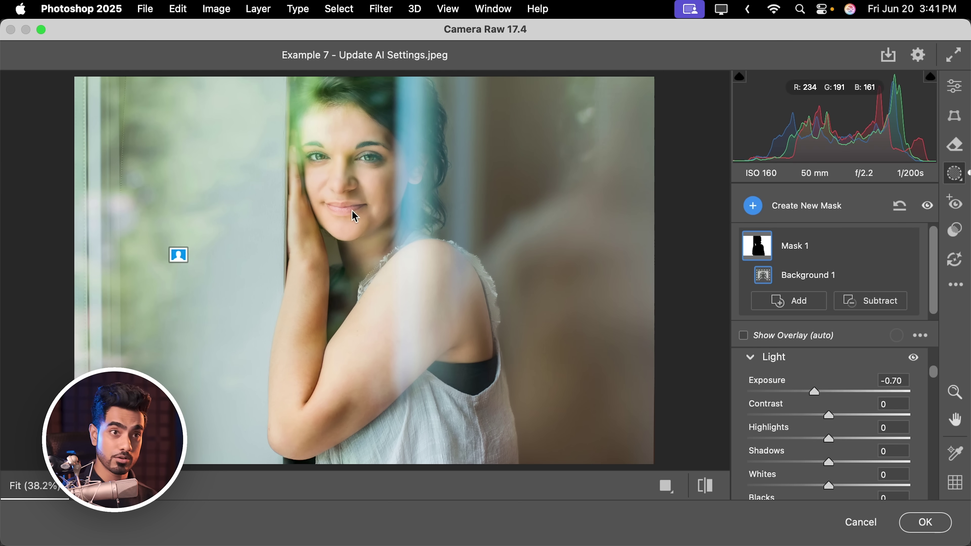
# Apply Reflections under Distraction Removal to clear the window reflections from the portrait
pyautogui.click(954, 149)
pyautogui.scroll(-2, 935, 260)
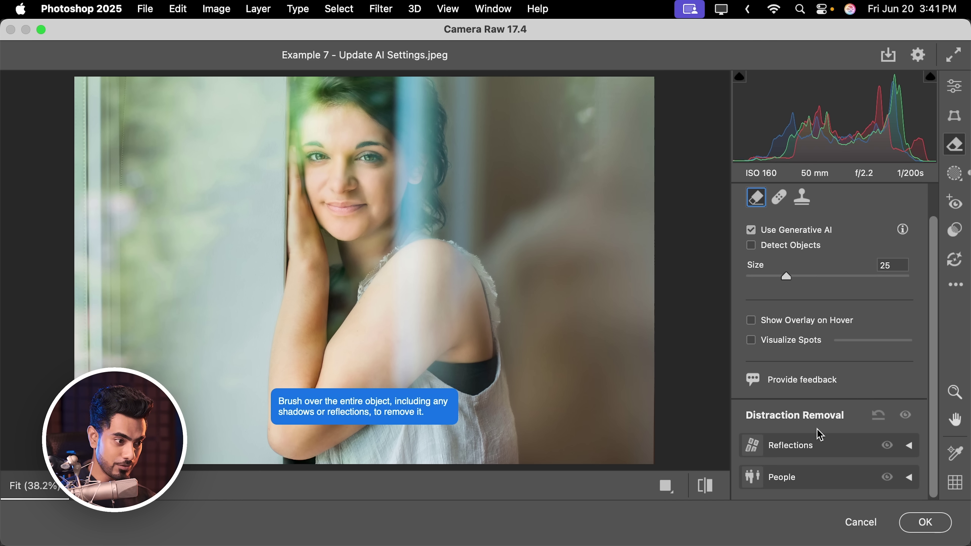
pyautogui.click(798, 448)
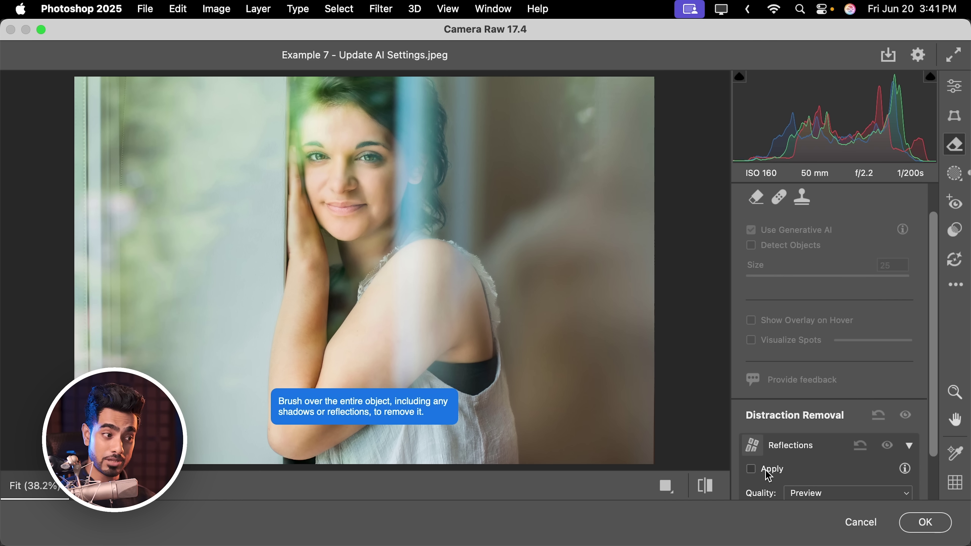
pyautogui.click(751, 469)
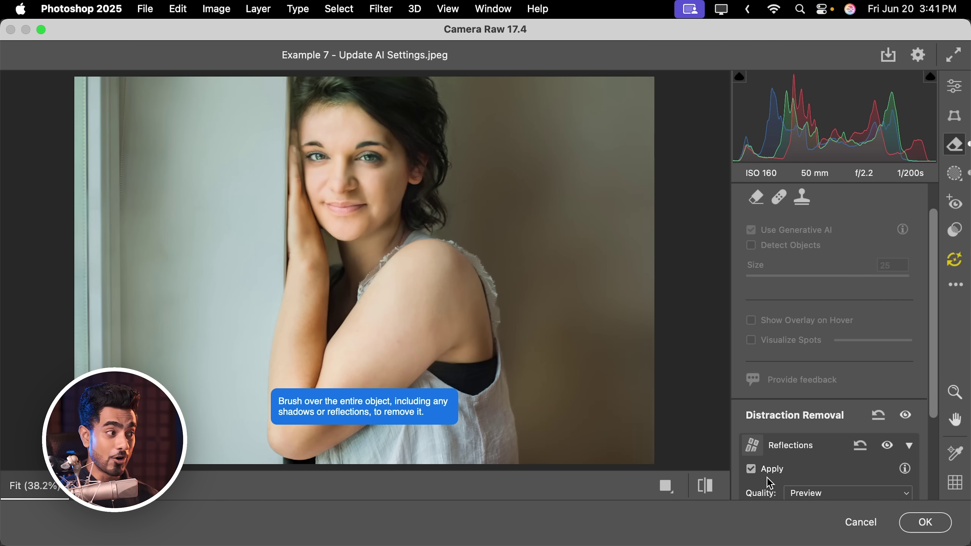
# Set the reflection removal quality to Best, check the woman's face up close, and open the AI Edit Status
pyautogui.click(367, 153)
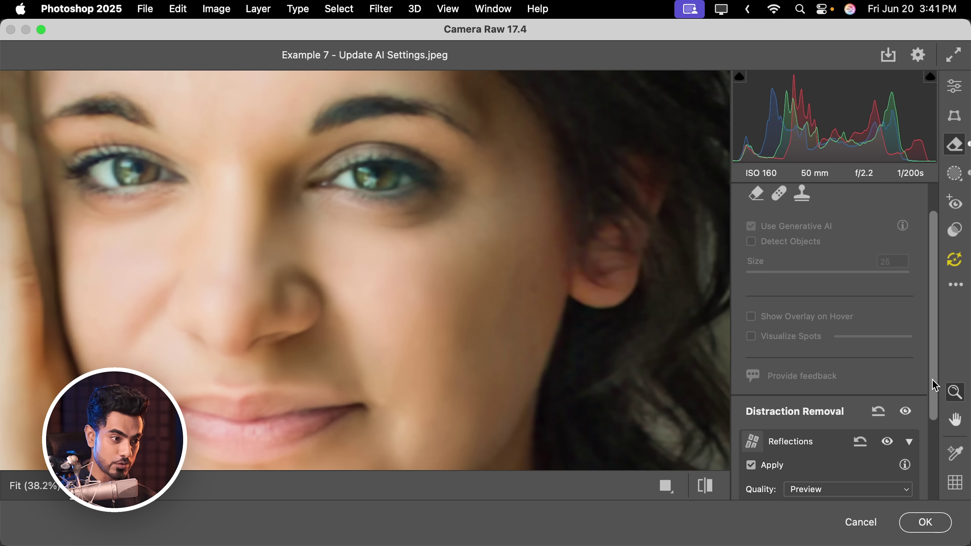
pyautogui.moveTo(933, 384); pyautogui.dragTo(916, 455)
pyautogui.click(803, 384)
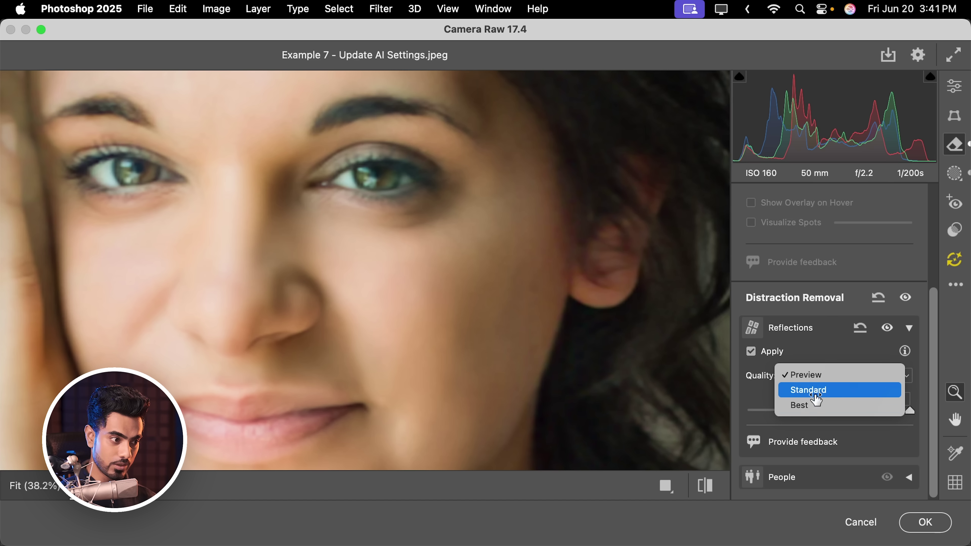
pyautogui.click(806, 405)
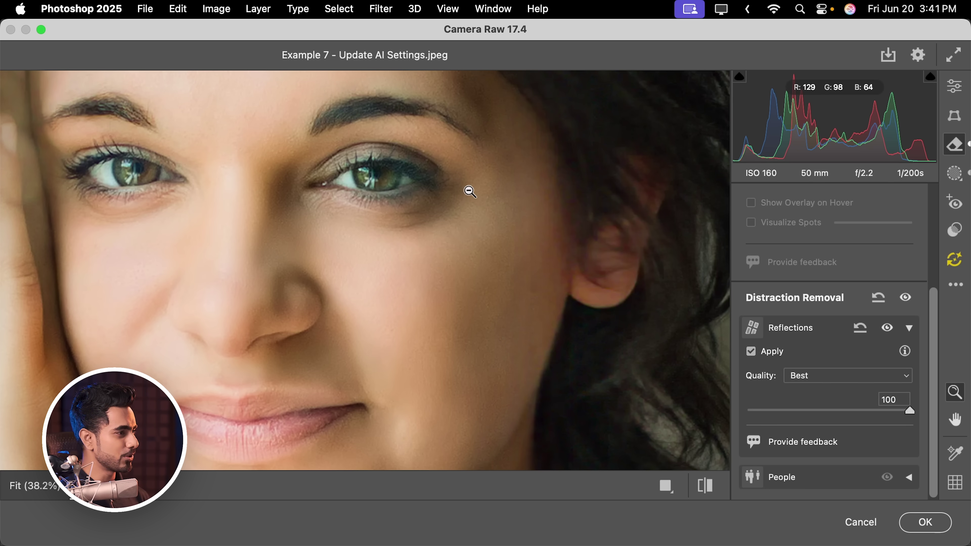
pyautogui.click(462, 196)
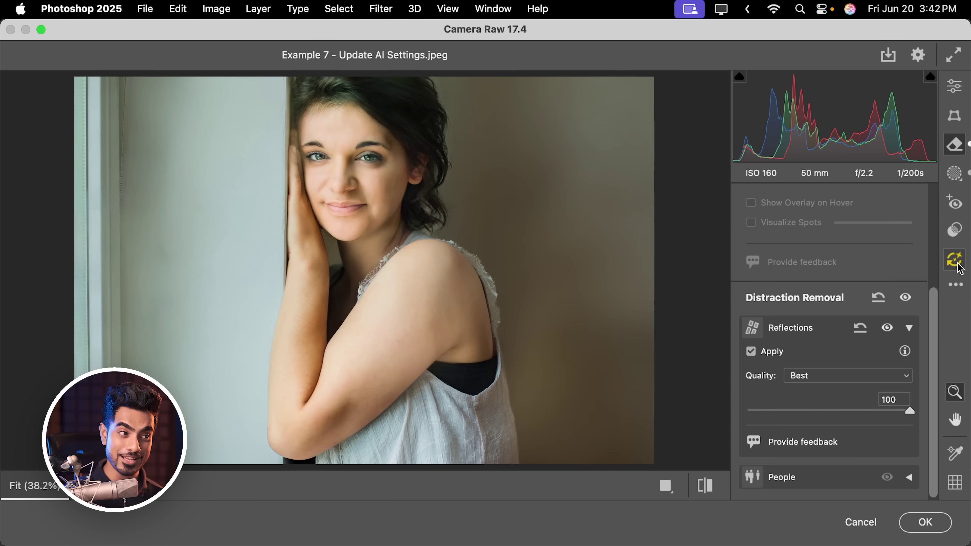
pyautogui.click(956, 263)
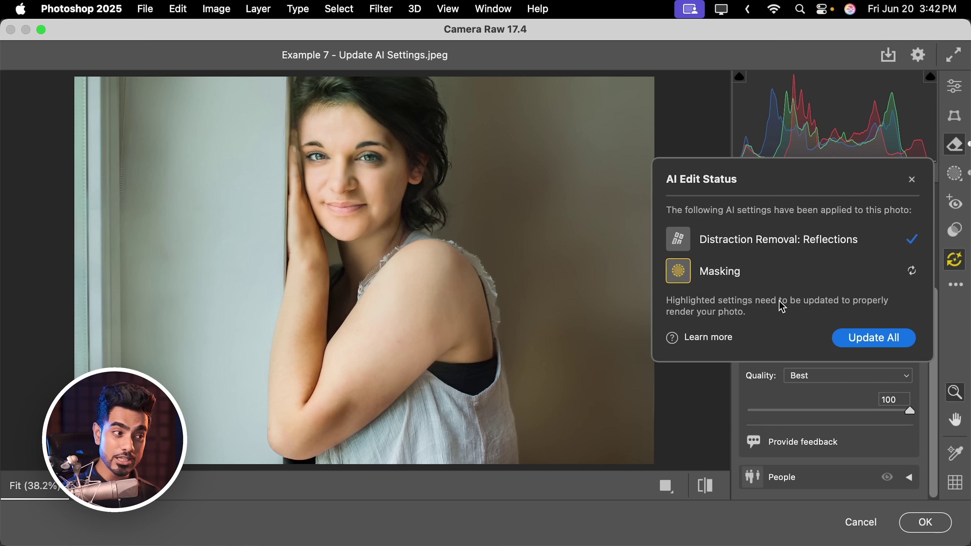
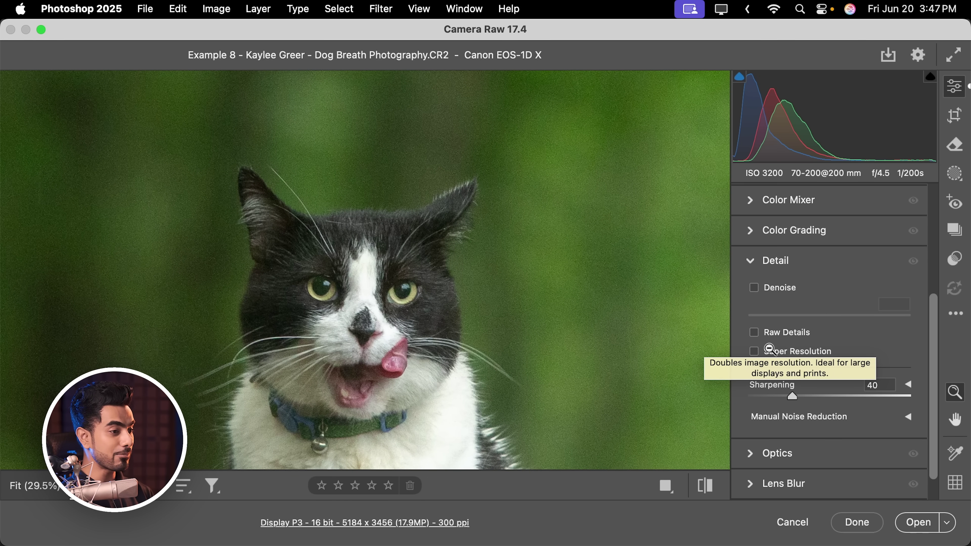
# Apply Denoise to the cat photo and set its amount to 81
pyautogui.click(755, 289)
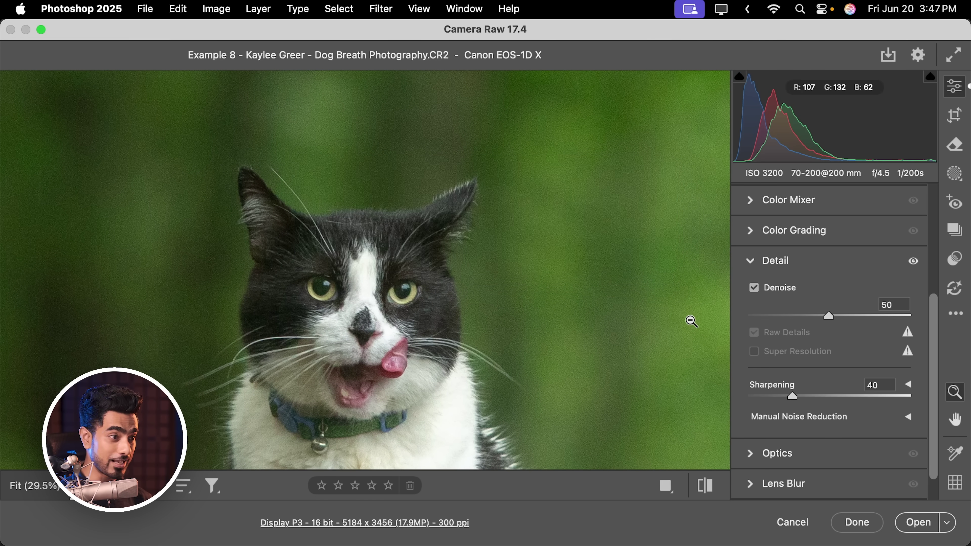
pyautogui.click(359, 321)
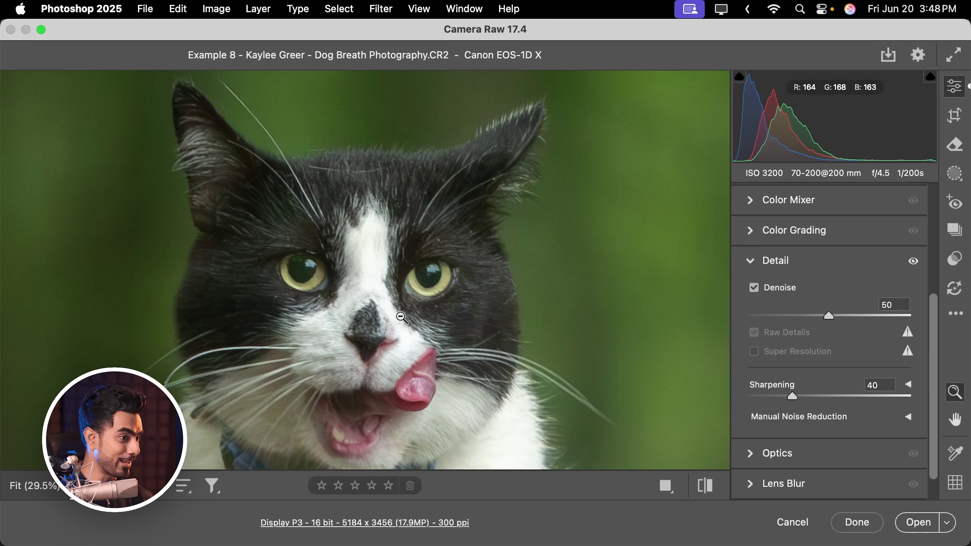
pyautogui.moveTo(390, 314); pyautogui.dragTo(440, 281)
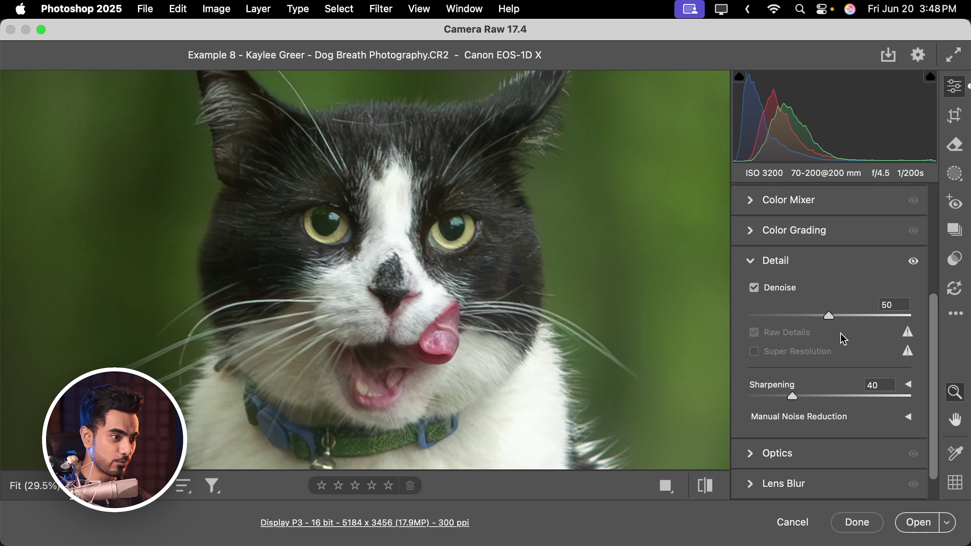
pyautogui.moveTo(876, 312); pyautogui.dragTo(879, 313)
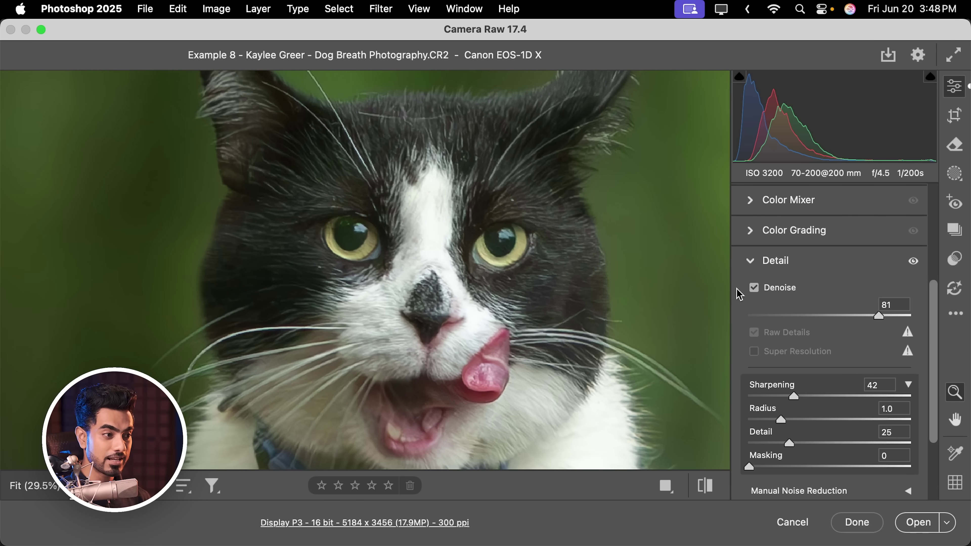
# Try Super Resolution on the cat photo in place of Denoise, switch back to Denoise, and examine the cat
pyautogui.click(755, 288)
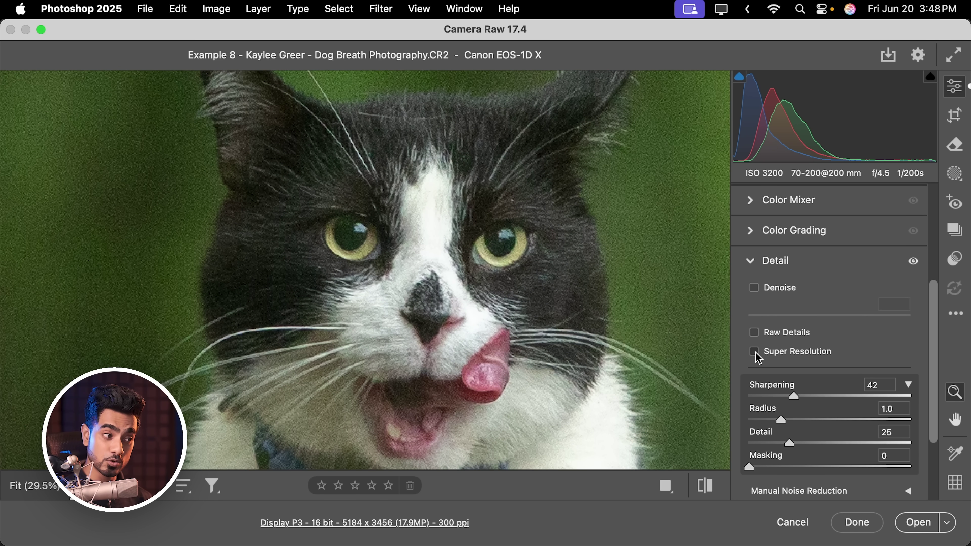
pyautogui.click(755, 352)
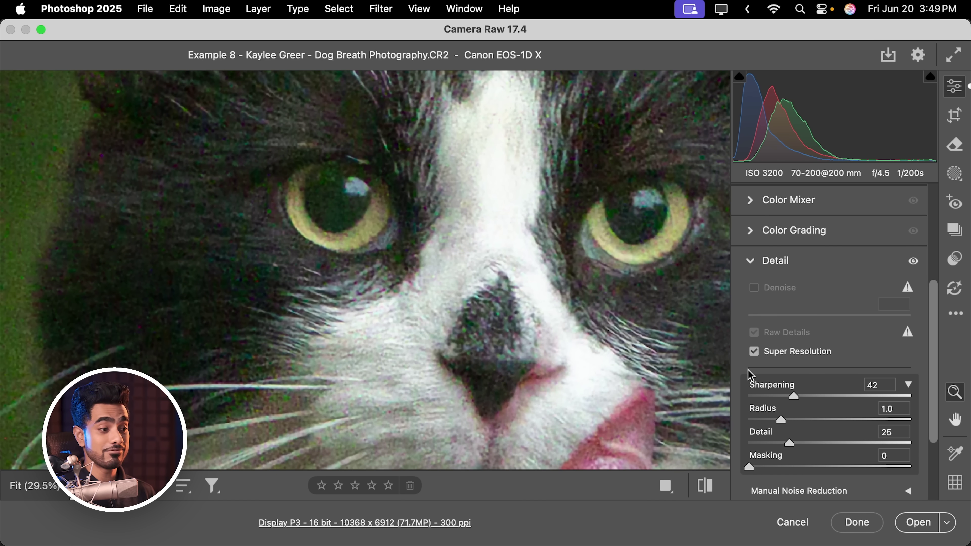
pyautogui.click(755, 353)
pyautogui.click(754, 288)
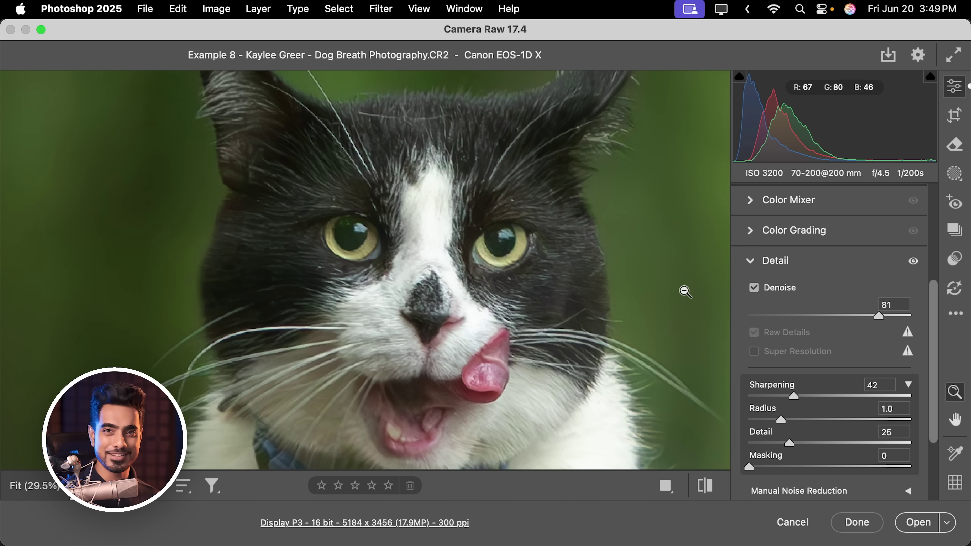
pyautogui.press('super+0')
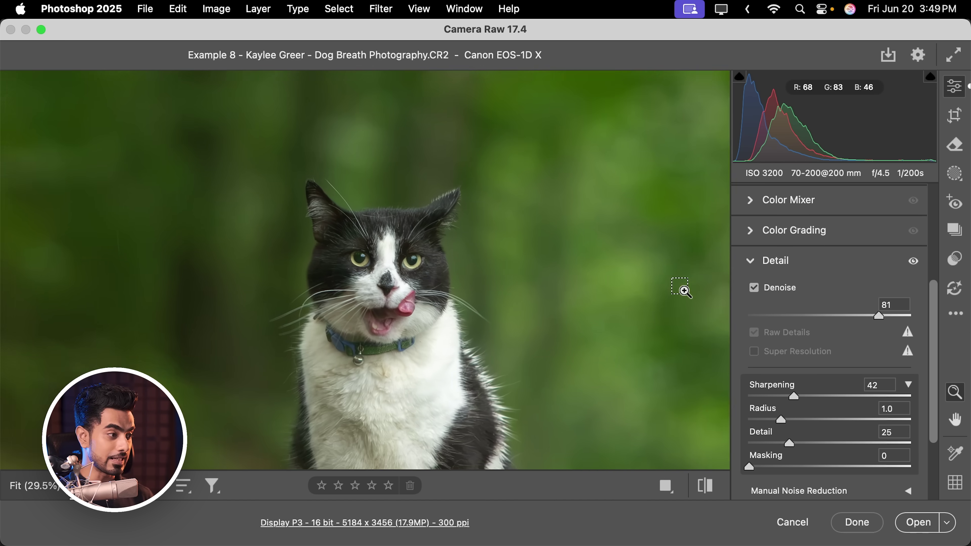
pyautogui.press('h')
pyautogui.press('z')
pyautogui.moveTo(388, 307); pyautogui.dragTo(400, 320)
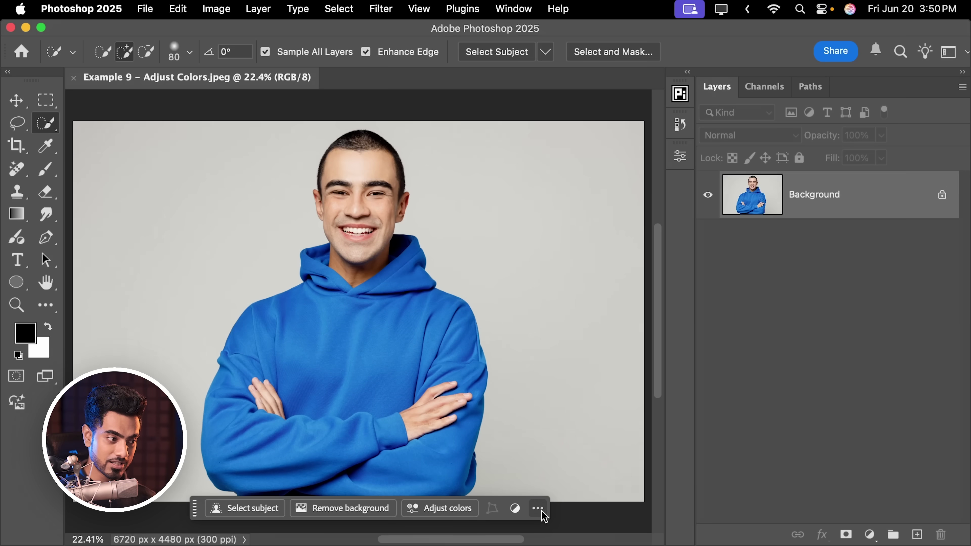
pyautogui.click(538, 508)
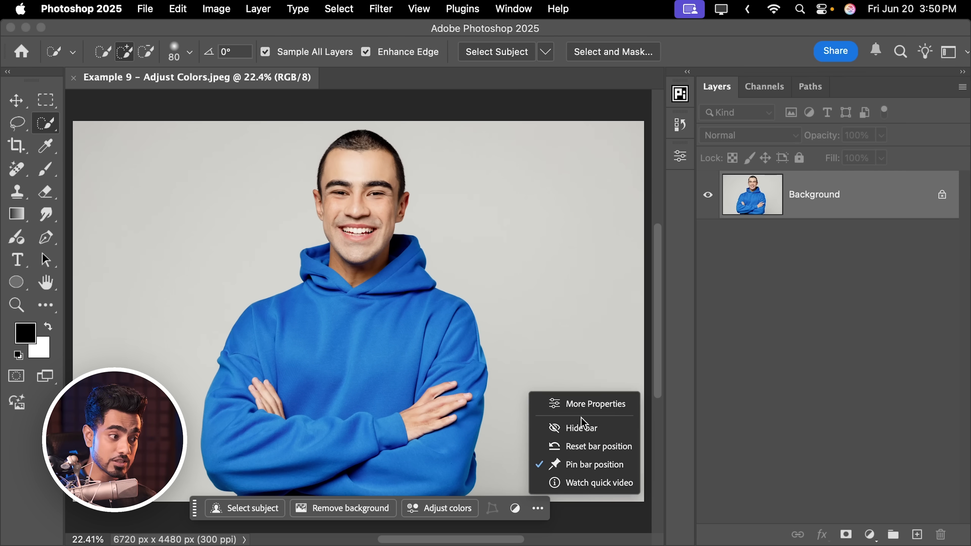
pyautogui.click(578, 427)
pyautogui.rightClick(590, 520)
pyautogui.click(628, 455)
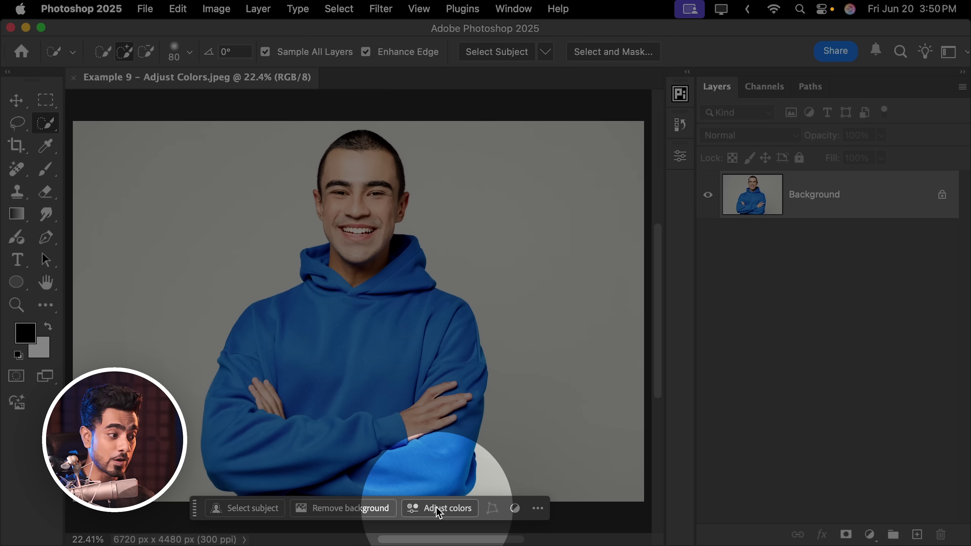
# Start Adjust Colors on the hoodie portrait, try Hue +5 and Saturation +4 on a dark blue, and reset both to 0
pyautogui.click(440, 508)
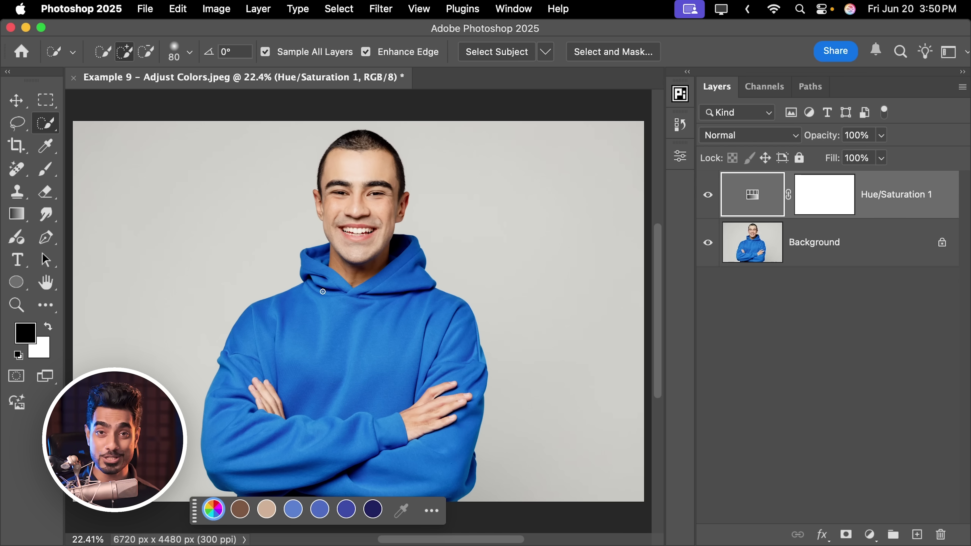
pyautogui.click(349, 515)
pyautogui.moveTo(260, 455)
pyautogui.mouseDown()
pyautogui.moveTo(245, 451)
pyautogui.moveTo(261, 451)
pyautogui.mouseUp()
pyautogui.moveTo(258, 414)
pyautogui.mouseDown()
pyautogui.moveTo(286, 407)
pyautogui.moveTo(260, 414)
pyautogui.mouseUp()
pyautogui.moveTo(259, 491); pyautogui.dragTo(278, 498)
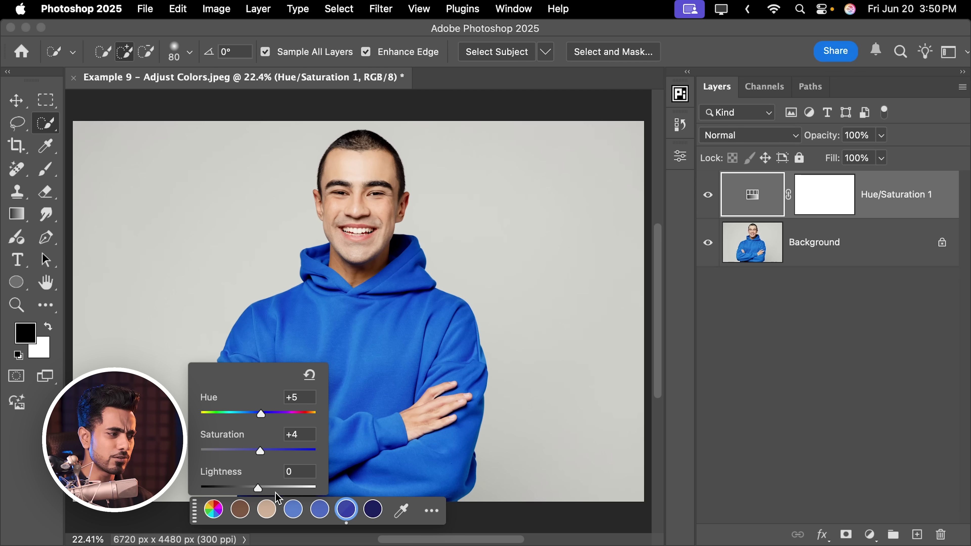
pyautogui.click(258, 416)
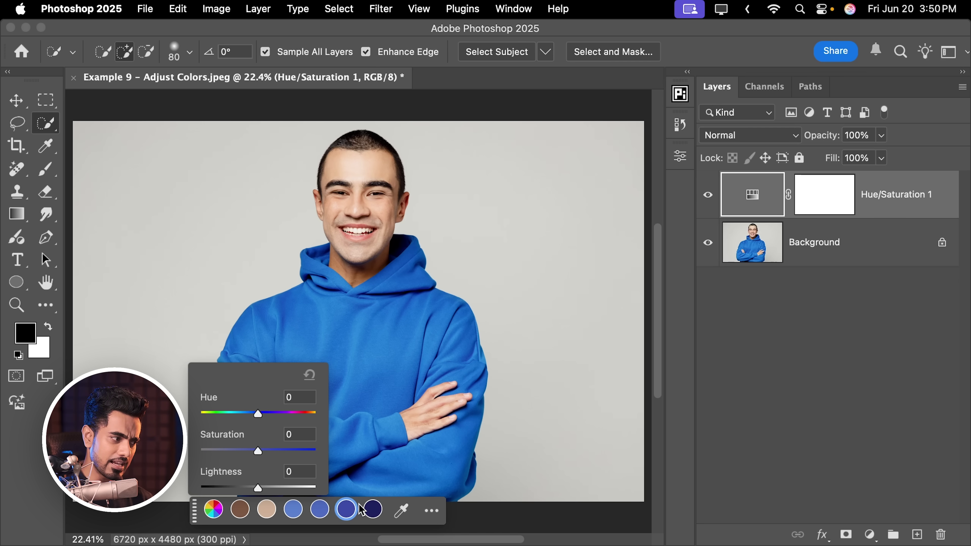
# Turn the blue hoodie white by setting the Lightness of its medium blue to +100
pyautogui.moveTo(258, 489)
pyautogui.mouseDown()
pyautogui.moveTo(199, 488)
pyautogui.moveTo(316, 489)
pyautogui.moveTo(252, 488)
pyautogui.mouseUp()
pyautogui.moveTo(257, 416)
pyautogui.mouseDown()
pyautogui.moveTo(294, 418)
pyautogui.moveTo(261, 420)
pyautogui.mouseUp()
pyautogui.moveTo(253, 489); pyautogui.dragTo(342, 474)
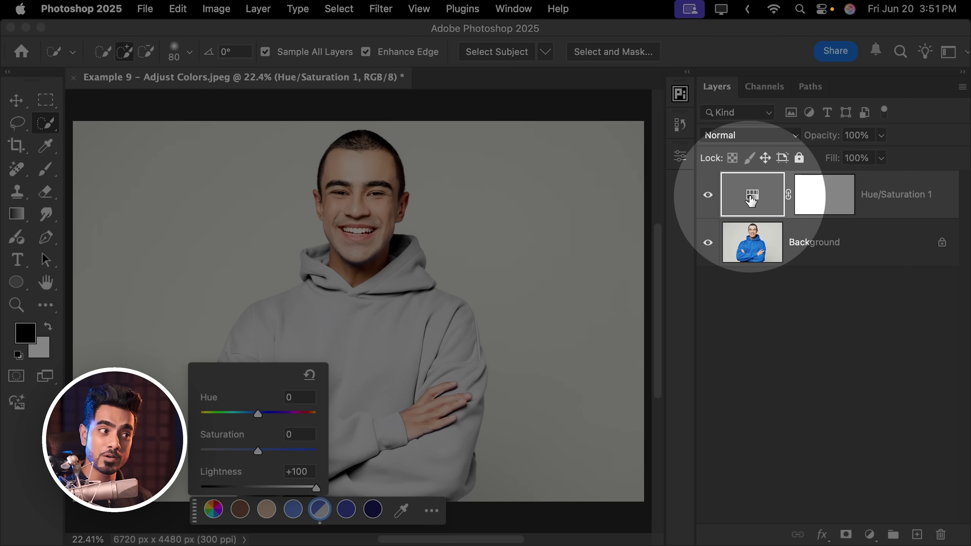
# Open the Hue/Saturation 1 adjustment's properties and shift the selected medium blue's color range toward cyan
pyautogui.doubleClick(777, 200)
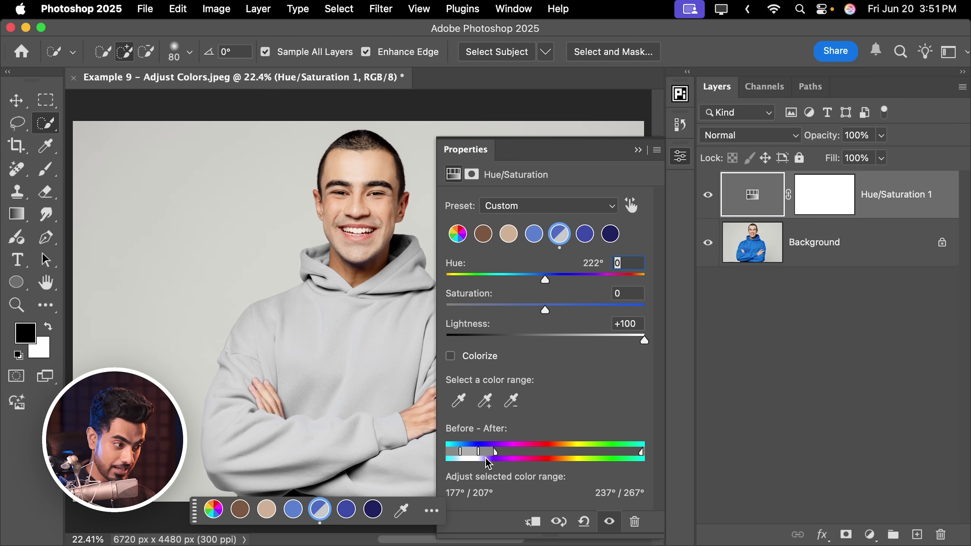
pyautogui.moveTo(484, 452); pyautogui.dragTo(451, 452)
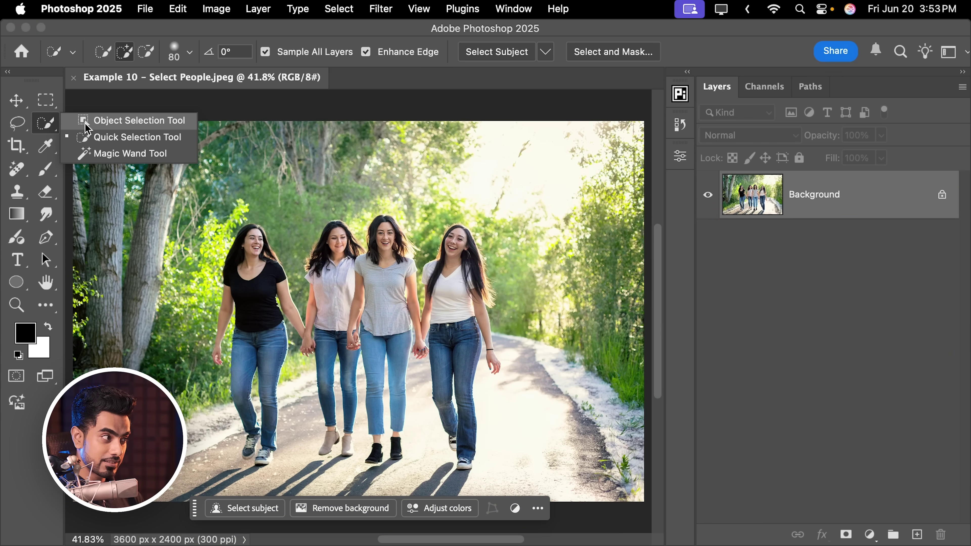
# Use the Object Selection Tool's Select People to select the facial skin and upper body skin of all people in the photo
pyautogui.click(84, 128)
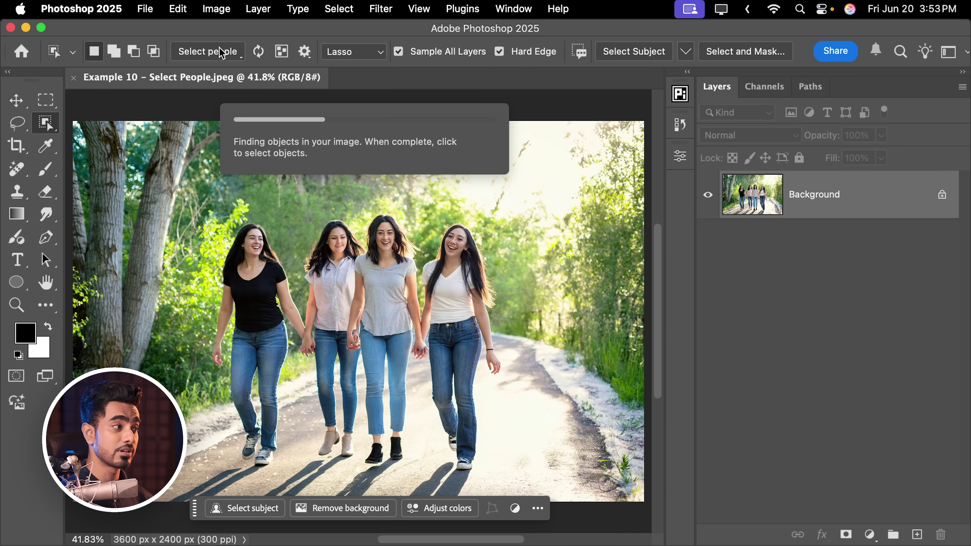
pyautogui.click(222, 53)
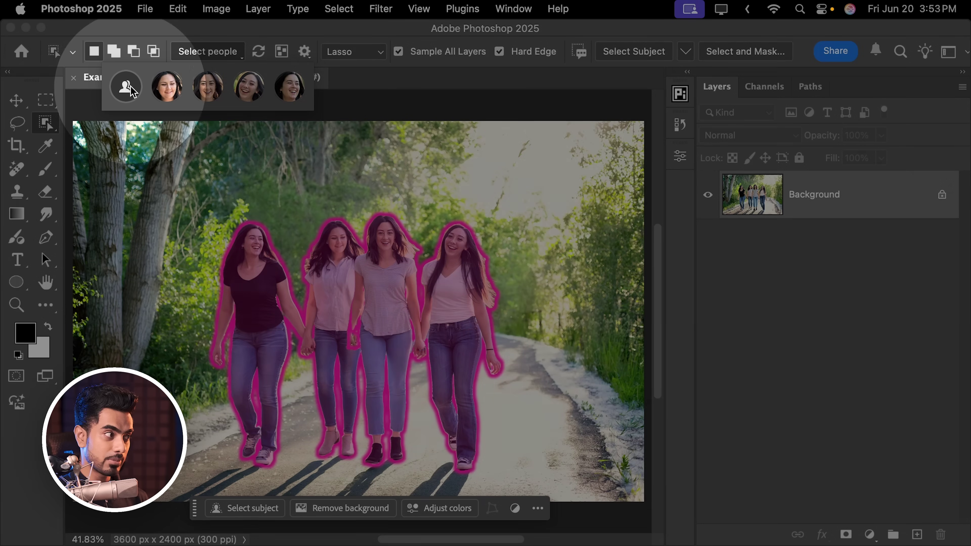
pyautogui.click(126, 92)
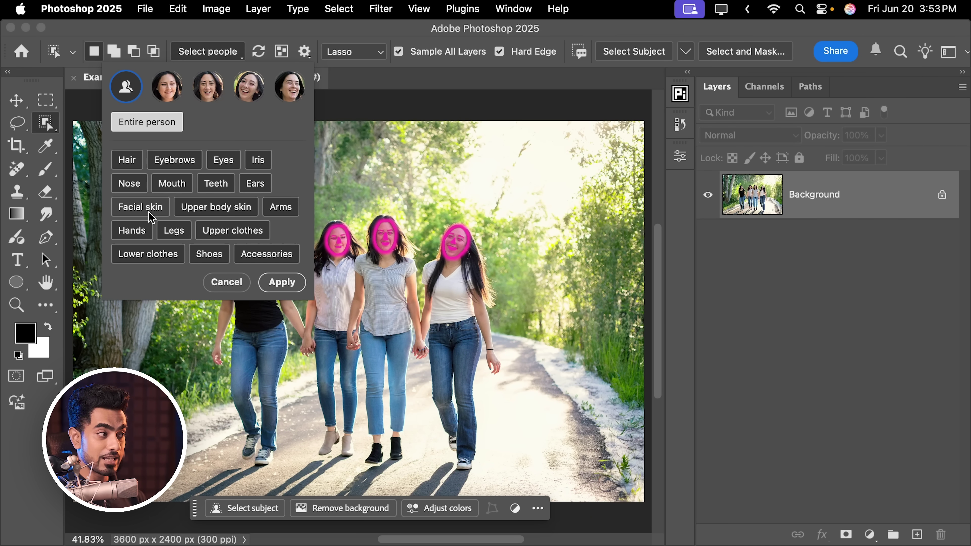
pyautogui.click(150, 212)
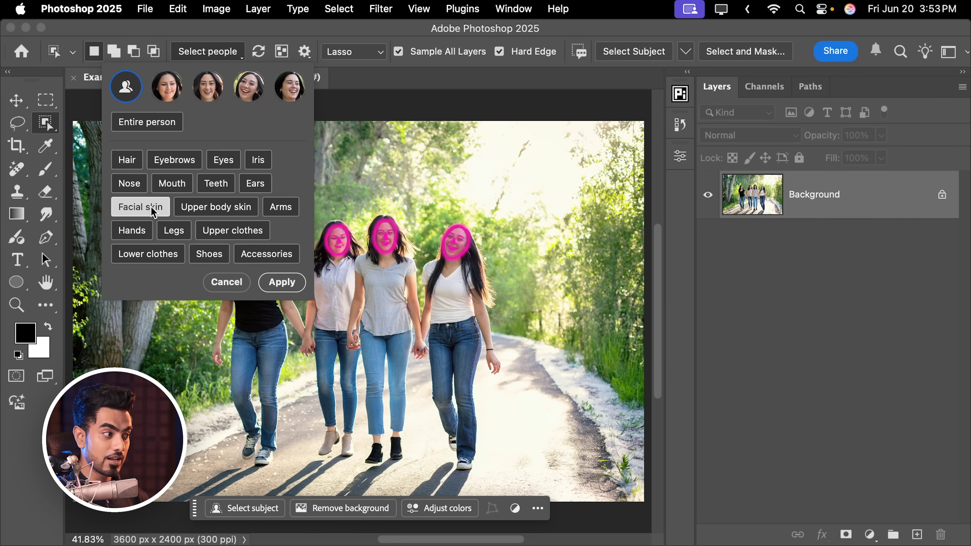
pyautogui.click(224, 211)
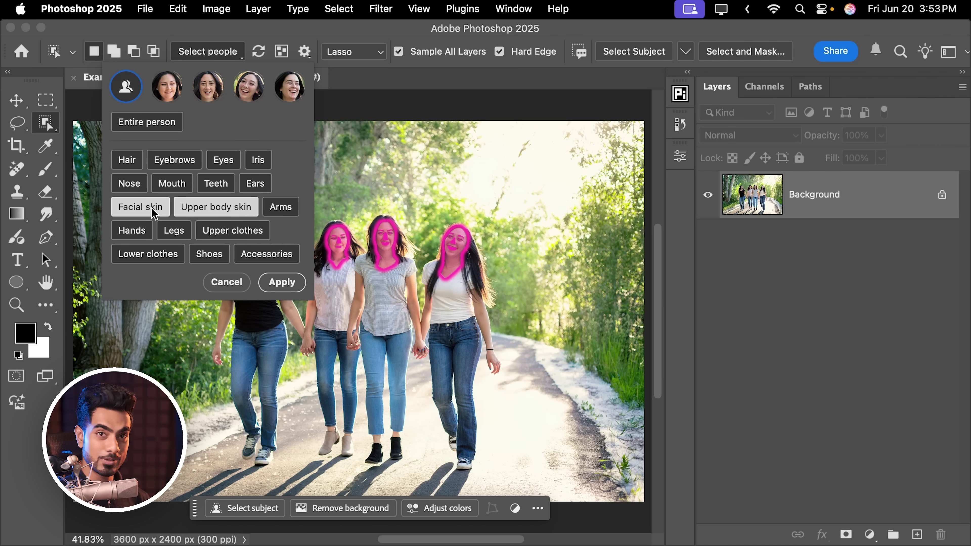
pyautogui.click(281, 282)
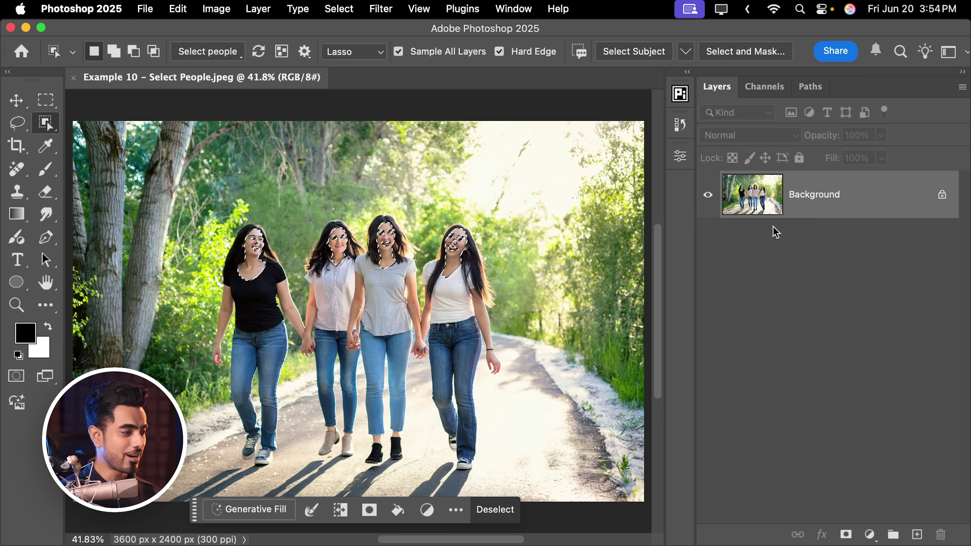
# Add a Curves adjustment from the skin selection and brighten it with an RGB curve point at input 143, output 159
pyautogui.click(870, 534)
pyautogui.click(890, 336)
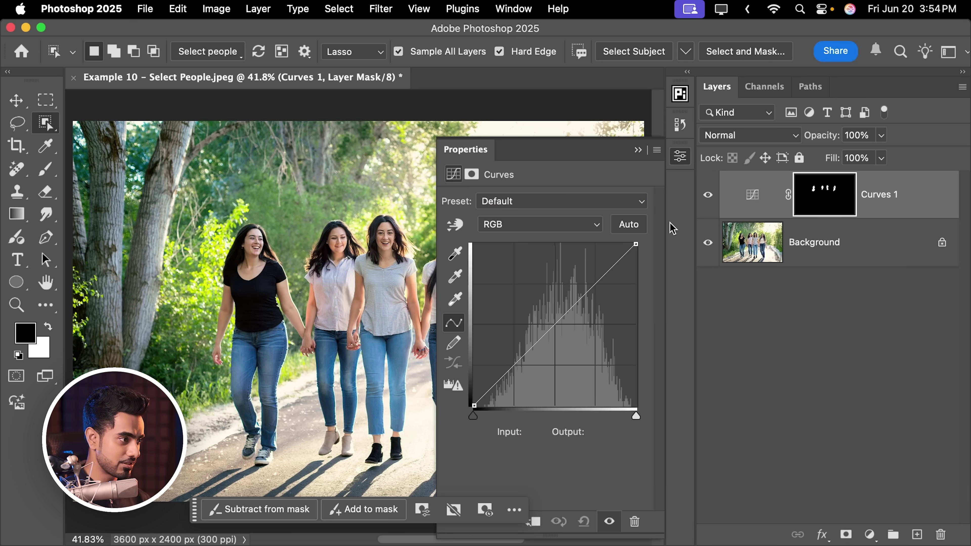
pyautogui.moveTo(567, 304)
pyautogui.mouseDown()
pyautogui.moveTo(568, 288)
pyautogui.moveTo(564, 305)
pyautogui.mouseUp()
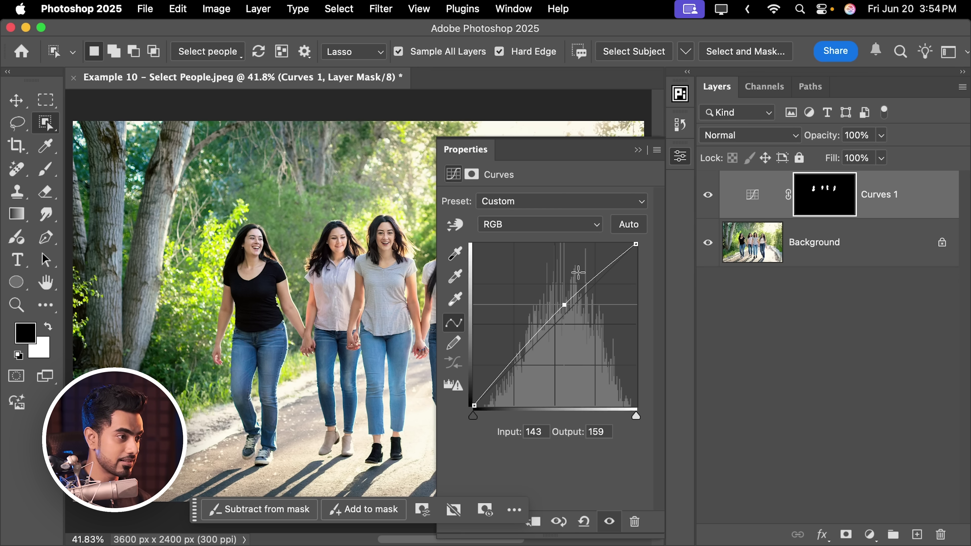
# Select only the lower clothes of the woman in the gray T-shirt with Select People
pyautogui.moveTo(416, 240); pyautogui.dragTo(328, 245)
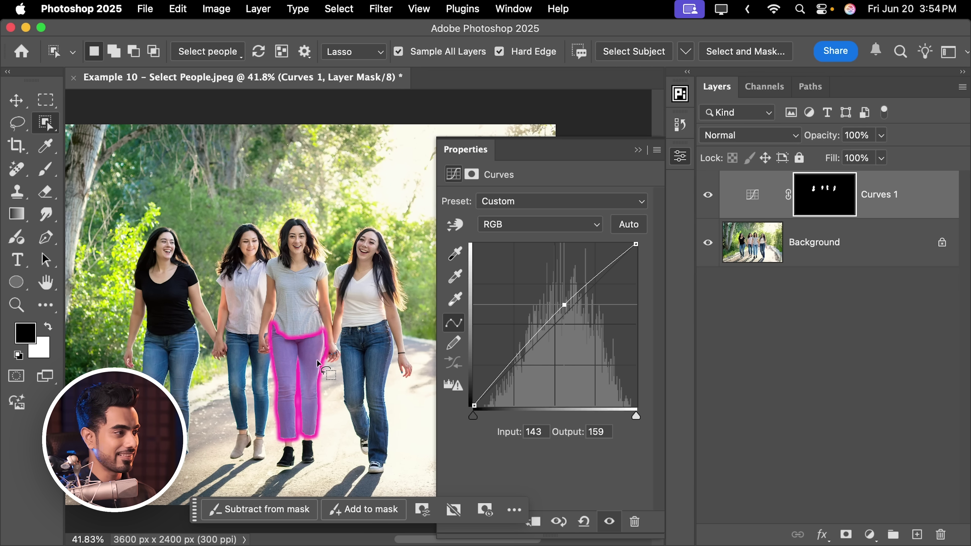
pyautogui.click(216, 51)
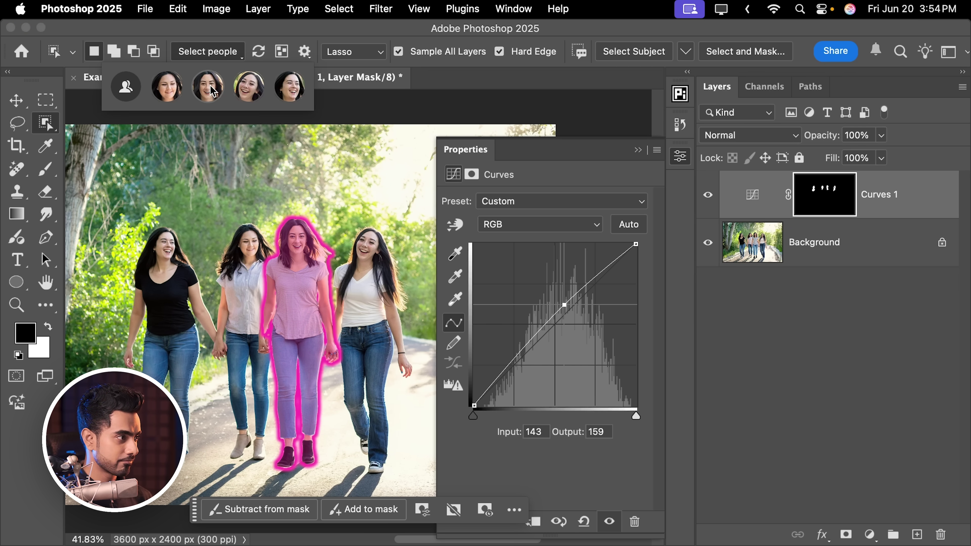
pyautogui.click(211, 93)
pyautogui.click(145, 254)
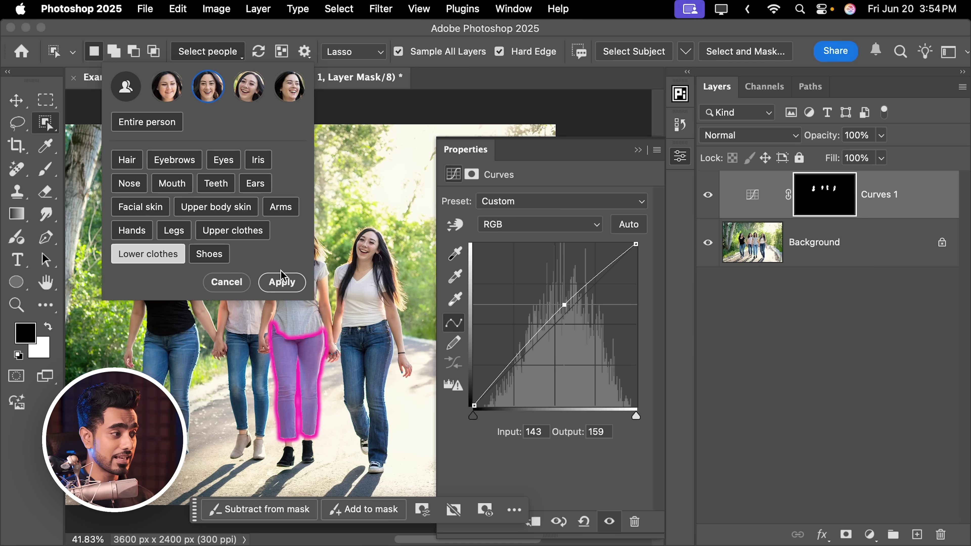
pyautogui.click(288, 282)
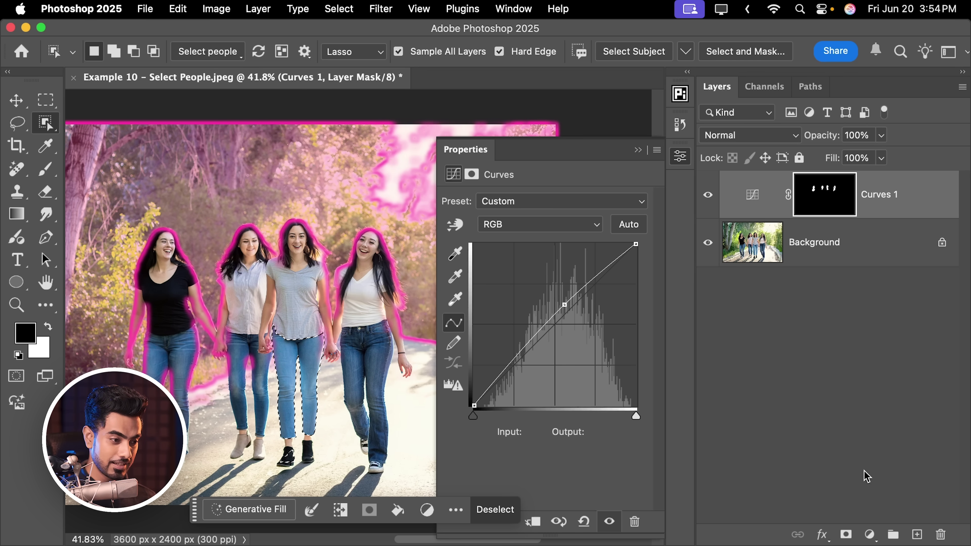
# Add a Curves adjustment from the jeans selection and darken it with an RGB curve point at input 132, output 108
pyautogui.click(870, 535)
pyautogui.click(898, 347)
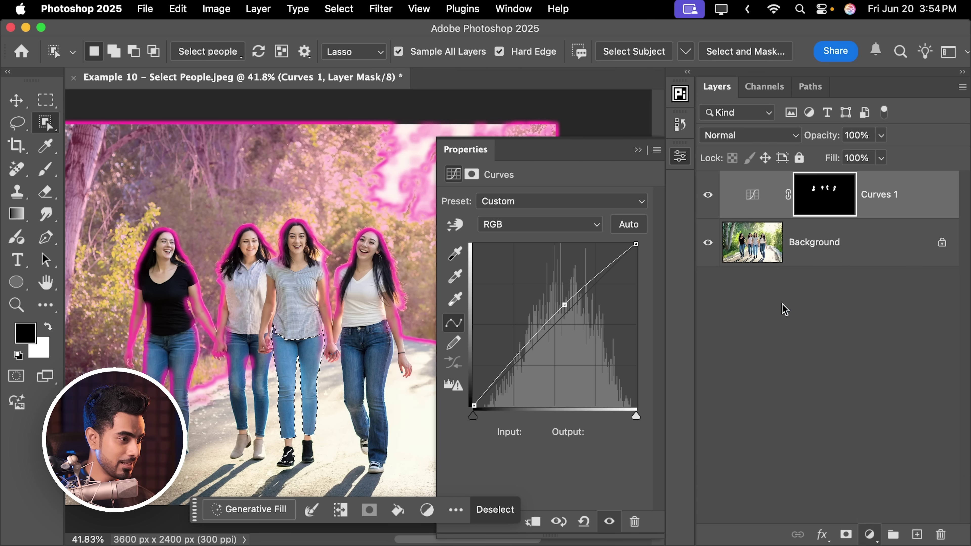
pyautogui.moveTo(549, 329); pyautogui.dragTo(556, 335)
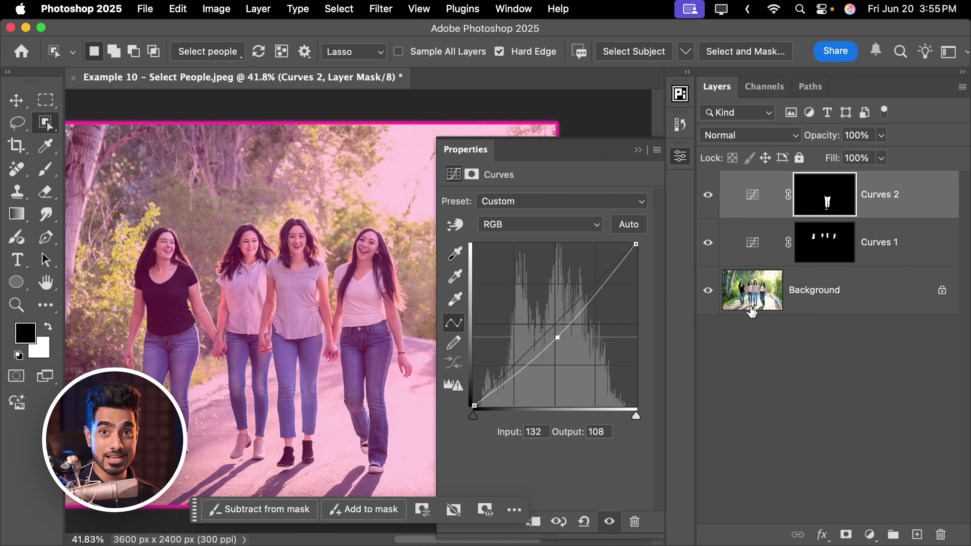
# Check Select People with Sample All Layers off on the Curves 2 layer, and turn Sample All Layers on
pyautogui.click(206, 58)
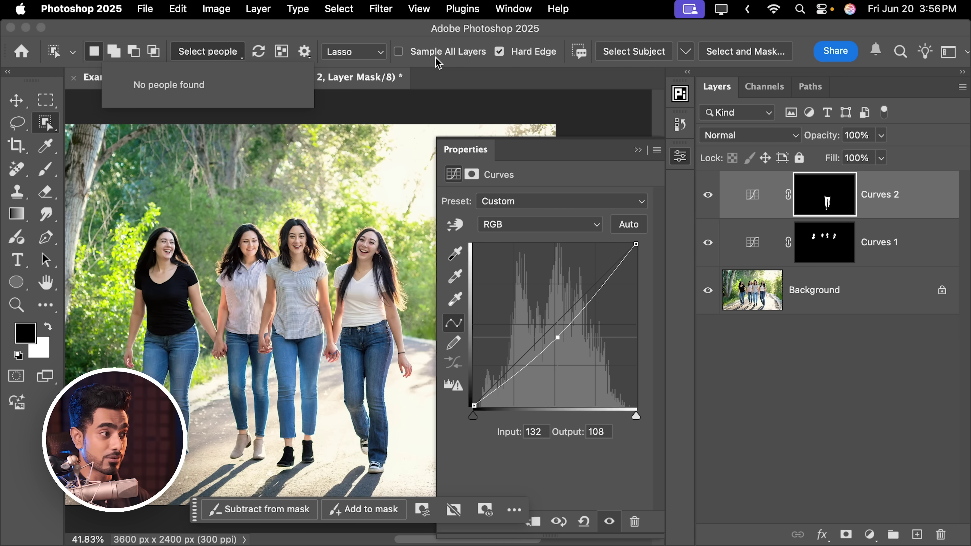
pyautogui.click(427, 51)
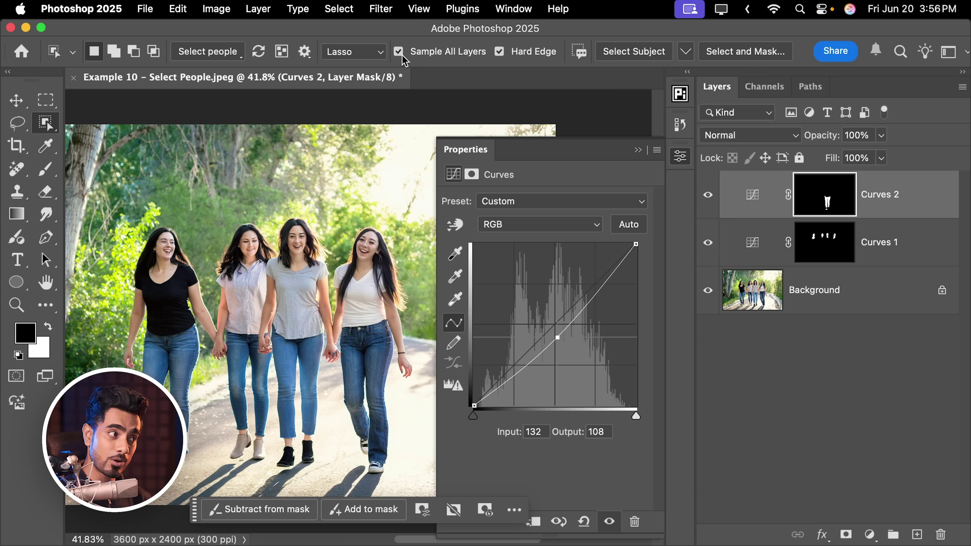